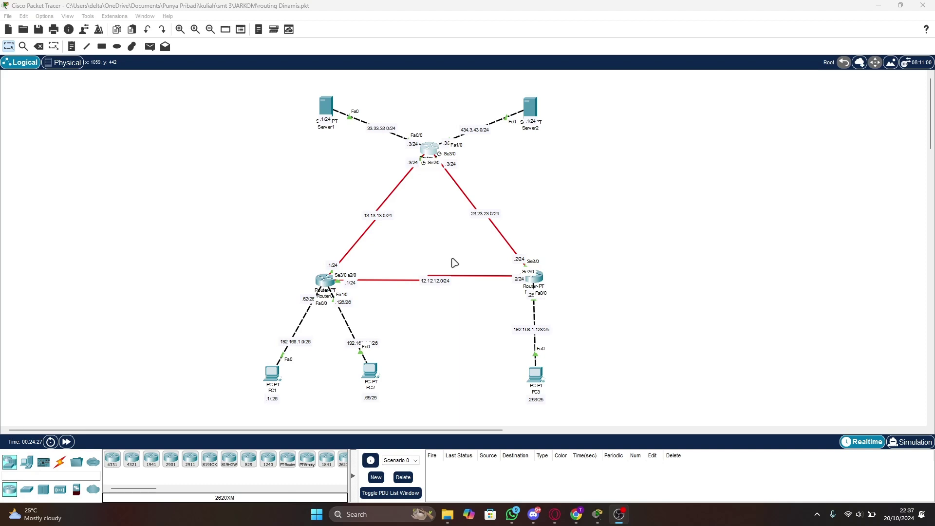
Step: Review the static routes and the RIP network list configured on Router0
{"action": "left_click", "coordinate": [331, 284]}
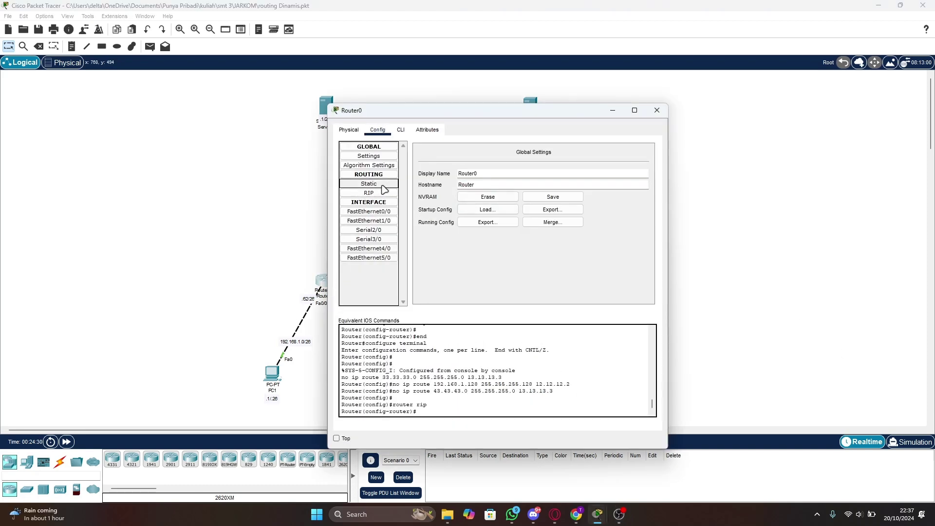
{"action": "left_click", "coordinate": [384, 188]}
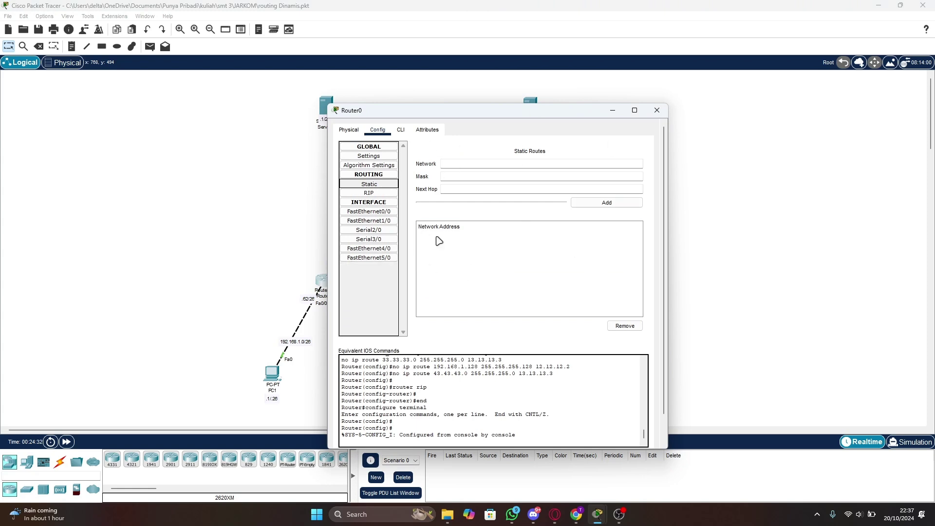
{"action": "left_click_drag", "start_coordinate": [507, 111], "coordinate": [736, 97]}
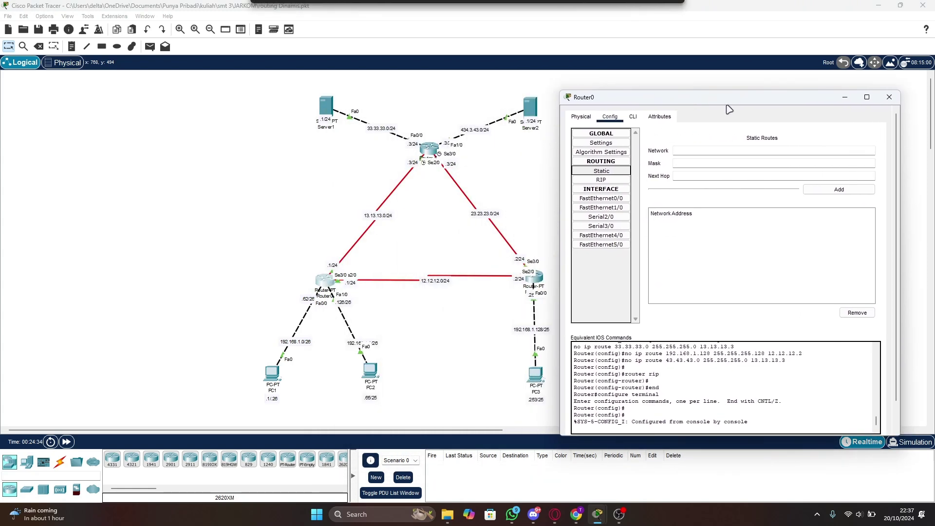
{"action": "left_click", "coordinate": [601, 180]}
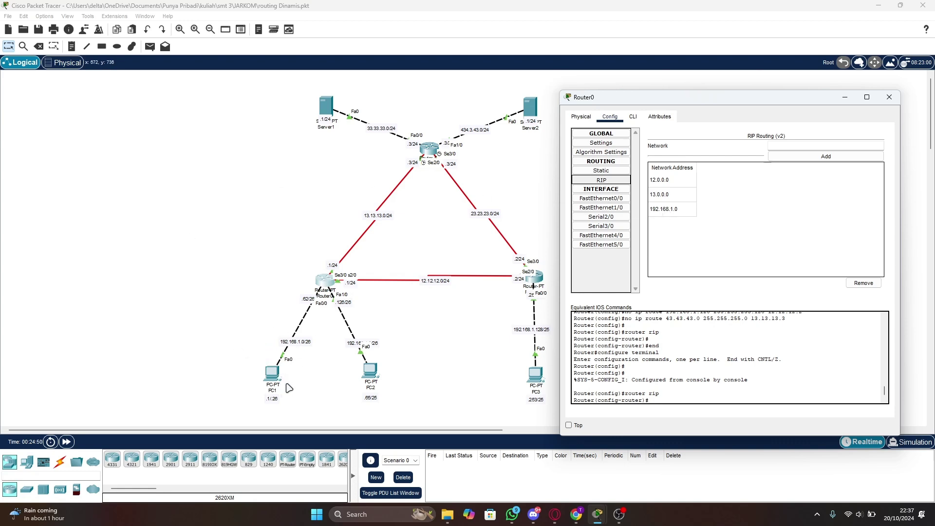
{"action": "left_click", "coordinate": [890, 97]}
Step: Review the RIP network list configured on Router1
{"action": "left_click", "coordinate": [536, 277]}
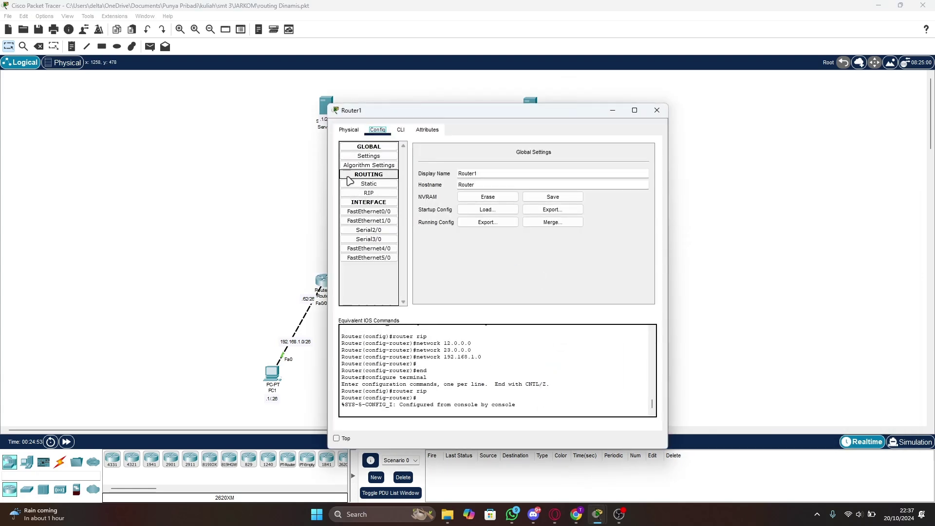
{"action": "left_click", "coordinate": [369, 193]}
{"action": "left_click_drag", "start_coordinate": [427, 114], "coordinate": [674, 101]}
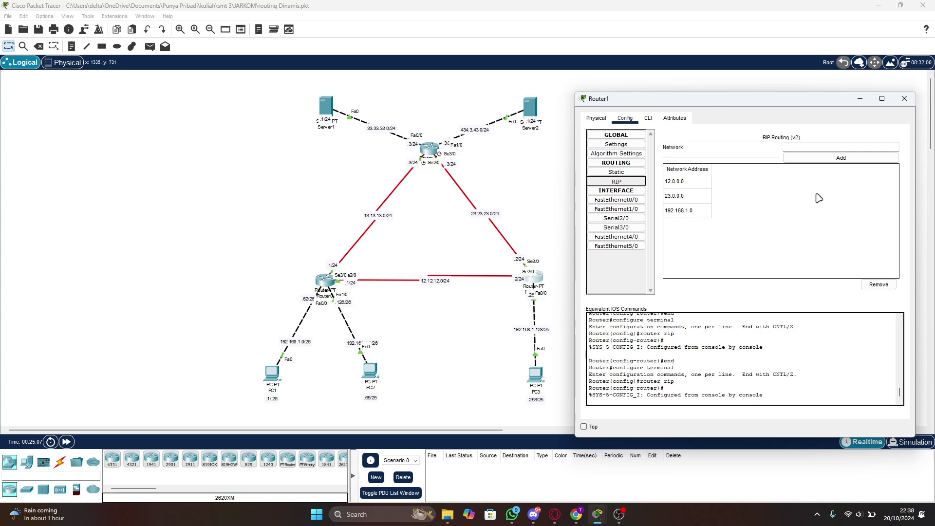
{"action": "left_click", "coordinate": [904, 99]}
Step: Review the RIP network list configured on Router2, the router linking both servers
{"action": "left_click", "coordinate": [533, 277]}
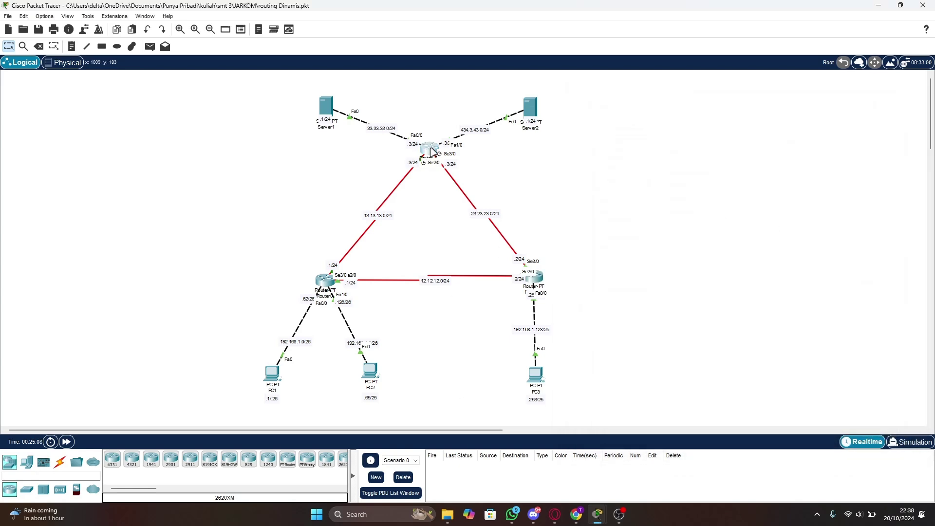
{"action": "left_click", "coordinate": [369, 193]}
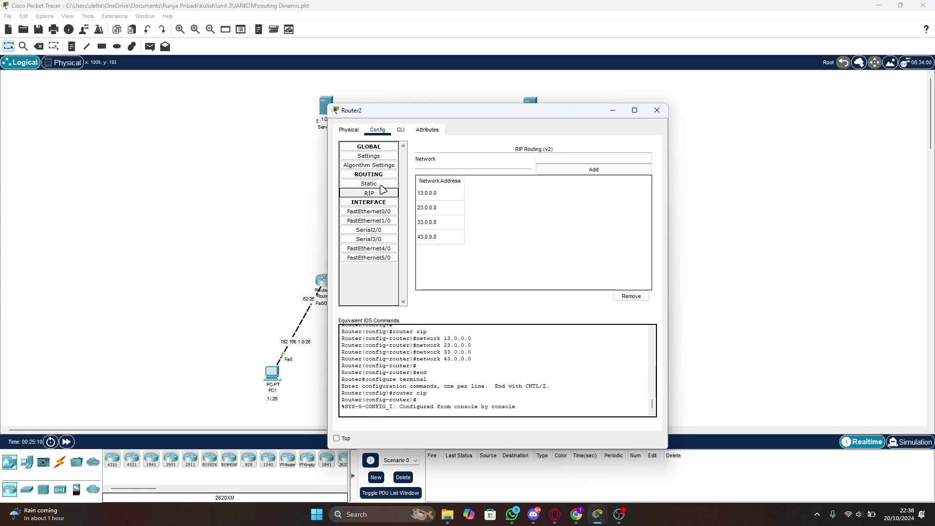
{"action": "left_click_drag", "start_coordinate": [445, 120], "coordinate": [681, 105]}
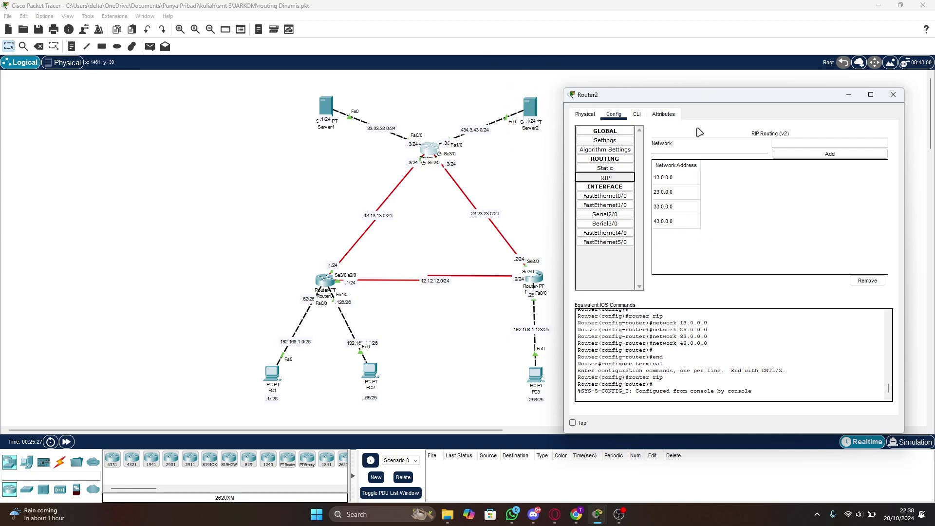
{"action": "left_click", "coordinate": [892, 97]}
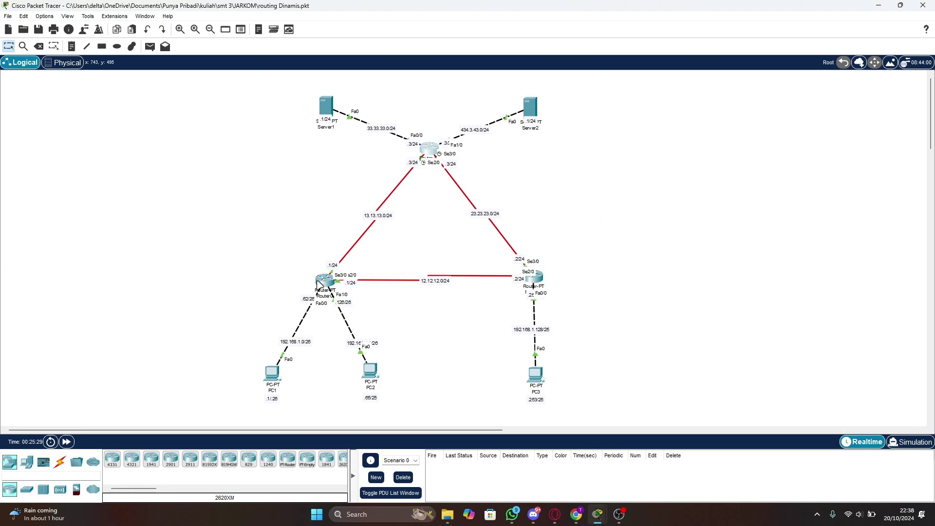
Step: Enter RIP configuration mode on Router0 and bring up its command-line prompt
{"action": "left_click", "coordinate": [330, 286]}
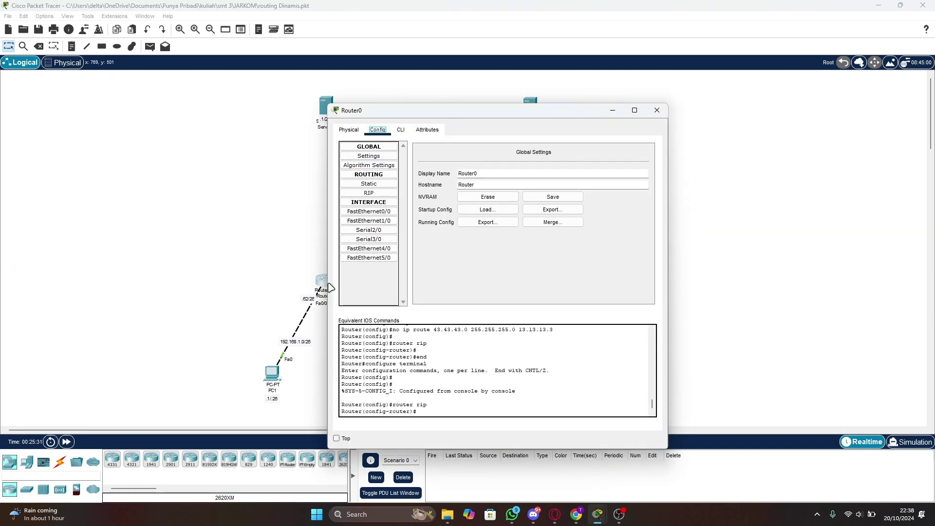
{"action": "left_click_drag", "start_coordinate": [417, 121], "coordinate": [656, 111]}
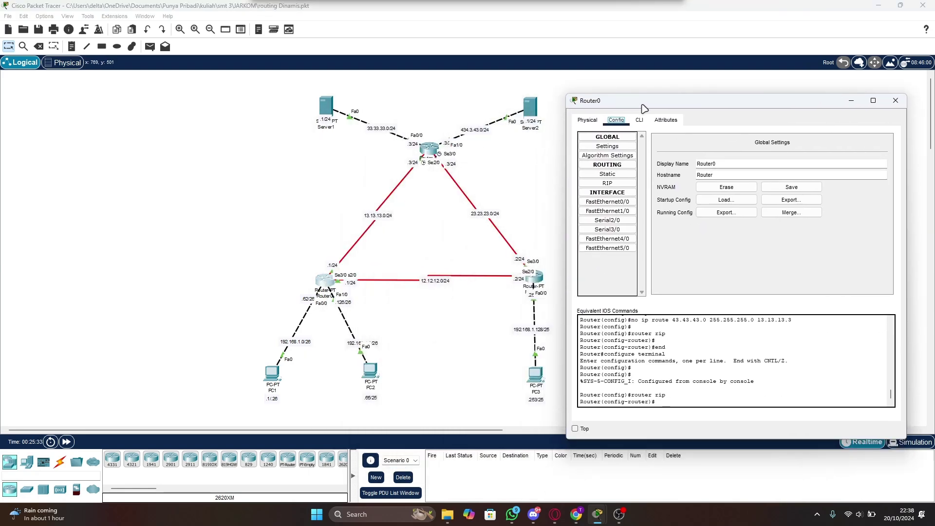
{"action": "left_click", "coordinate": [607, 183]}
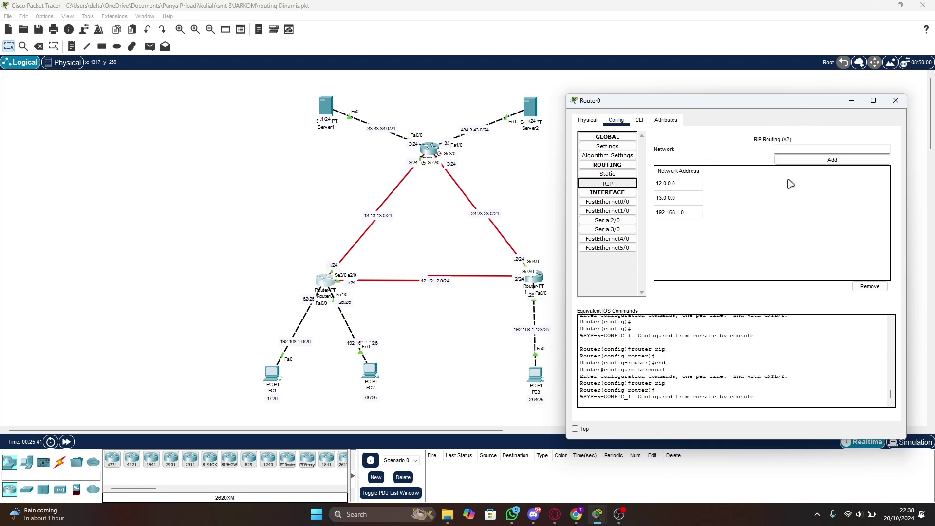
{"action": "left_click", "coordinate": [638, 122]}
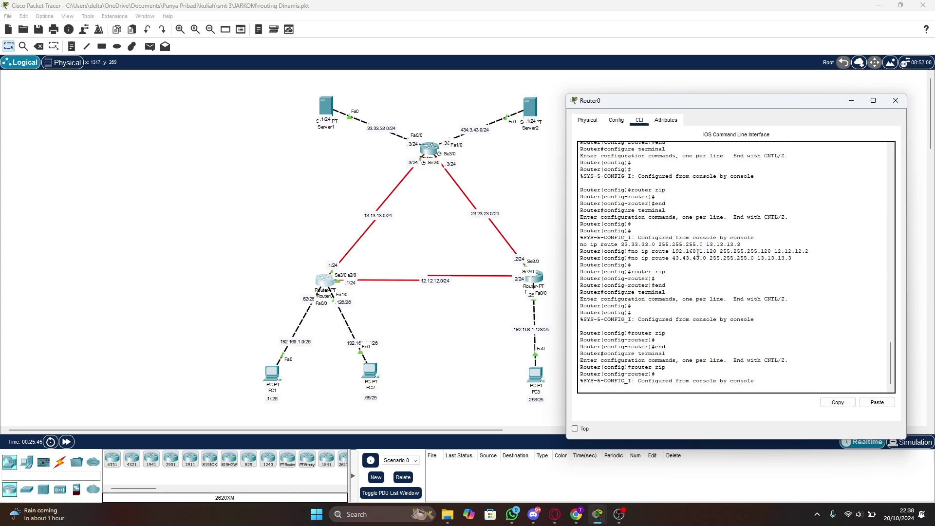
{"action": "key", "text": "Return"}
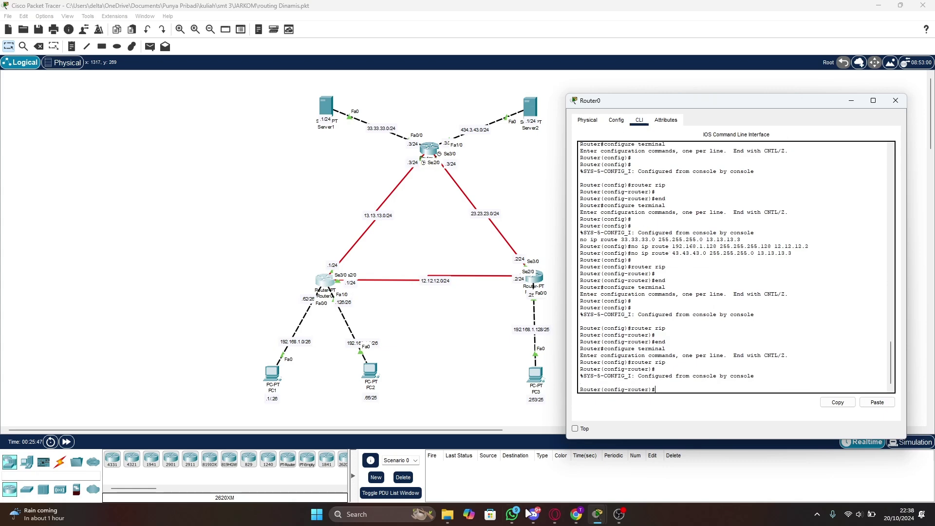
Step: Switch to Chrome, copy the no auto-summary command from the dynamic routing article, and return to Packet Tracer
{"action": "left_click", "coordinate": [583, 517]}
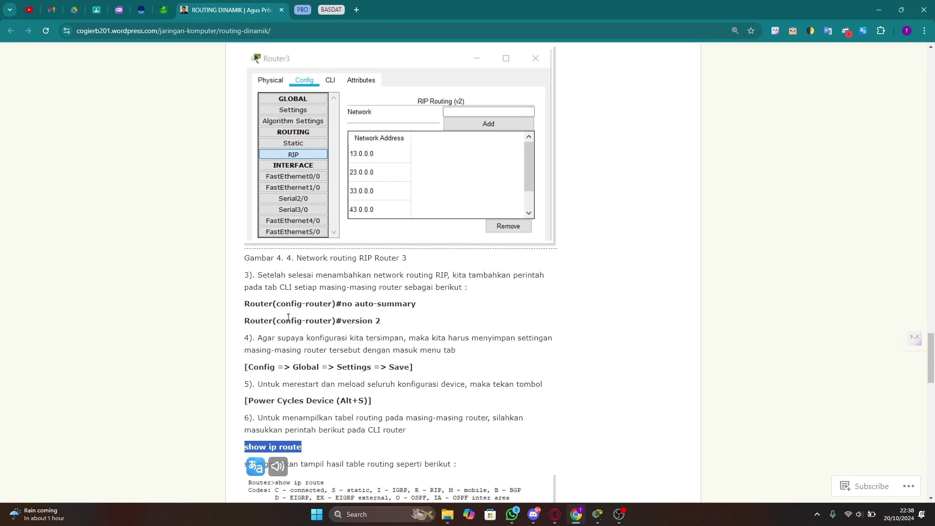
{"action": "left_click_drag", "start_coordinate": [343, 303], "coordinate": [427, 305]}
{"action": "left_click_drag", "start_coordinate": [347, 323], "coordinate": [342, 304]}
{"action": "key", "text": "ctrl+c"}
{"action": "left_click", "coordinate": [469, 318]}
{"action": "left_click", "coordinate": [491, 301]}
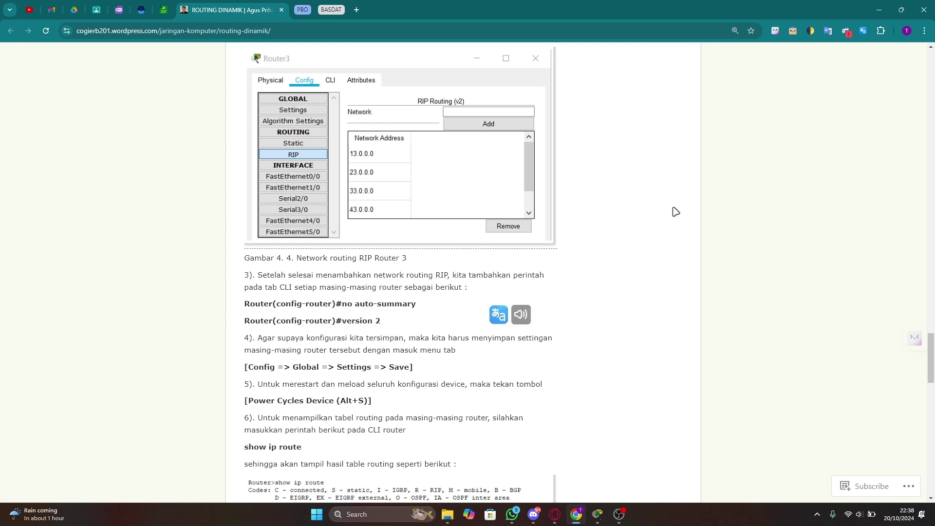
{"action": "left_click", "coordinate": [879, 10]}
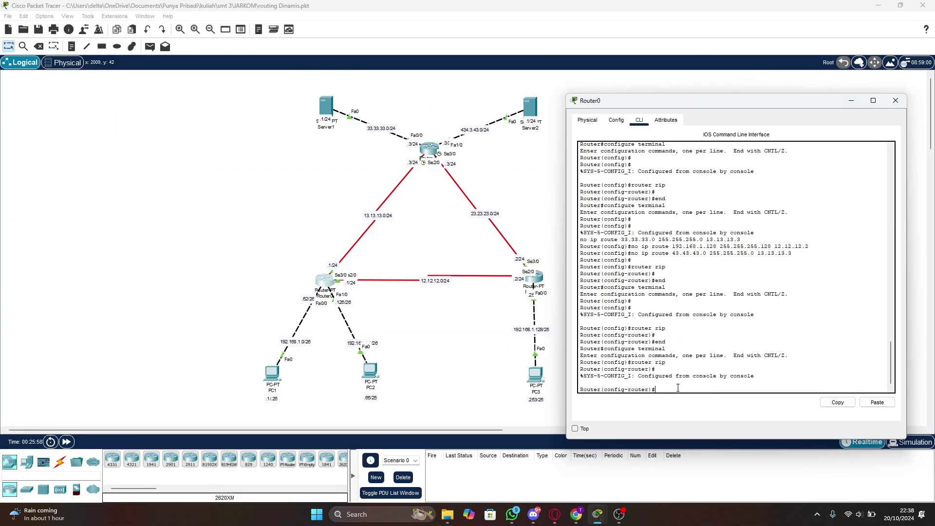
Step: Run no auto-summary and version 2 in Router0's RIP configuration mode
{"action": "left_click", "coordinate": [877, 402]}
{"action": "key", "text": "Return"}
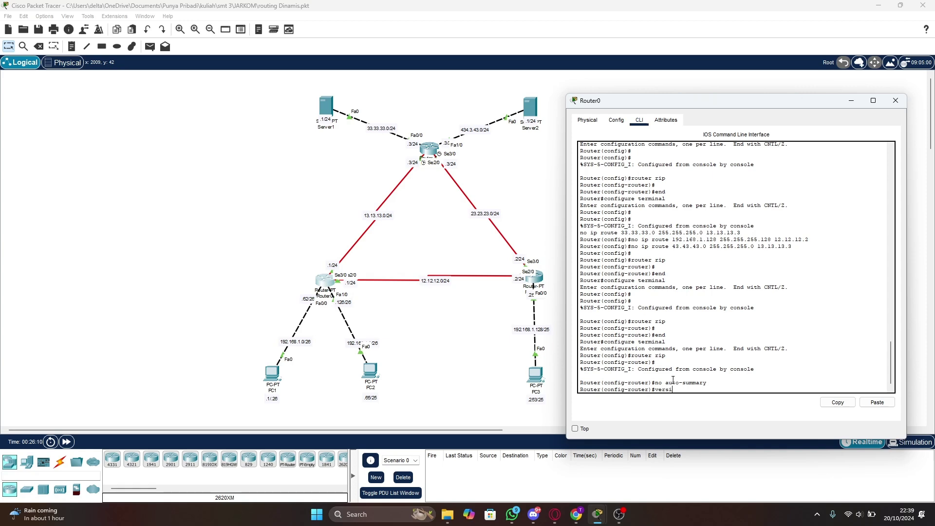
{"action": "type", "text": "2"}
{"action": "key", "text": "Return"}
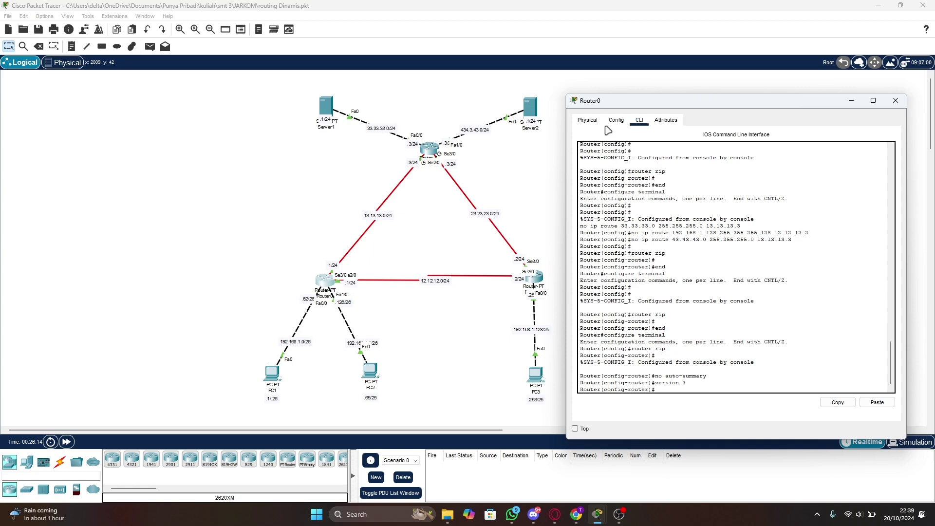
{"action": "key", "text": "Return"}
{"action": "key", "text": "Return"}
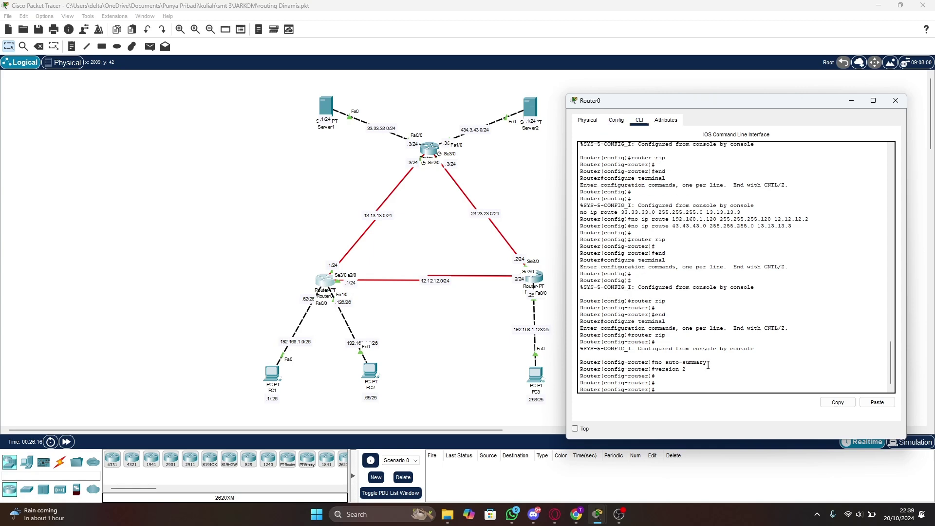
Step: Save Router0's running configuration to NVRAM and close its window
{"action": "left_click", "coordinate": [616, 120]}
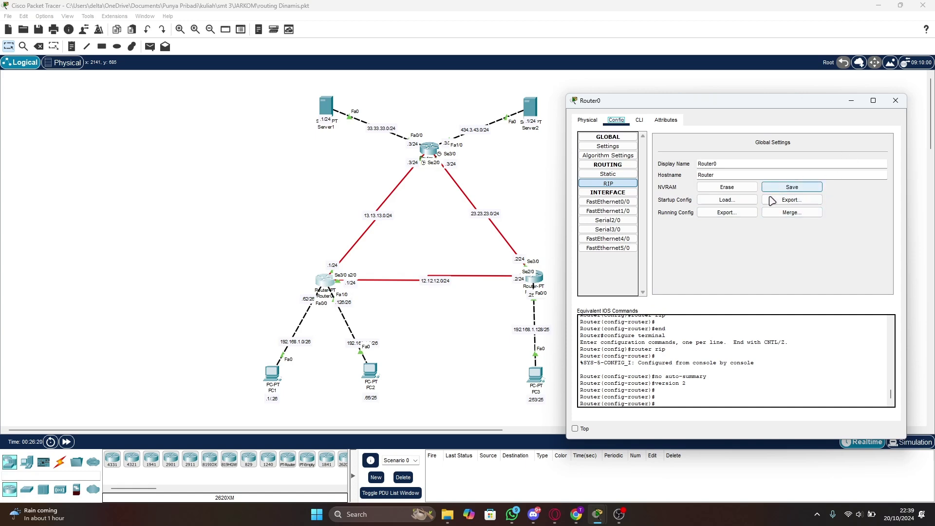
{"action": "left_click", "coordinate": [786, 190]}
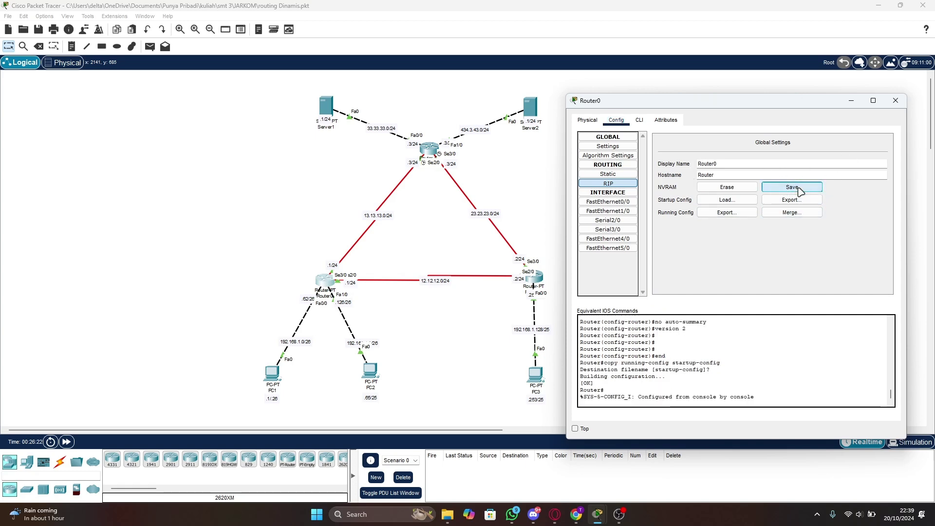
{"action": "left_click", "coordinate": [895, 102]}
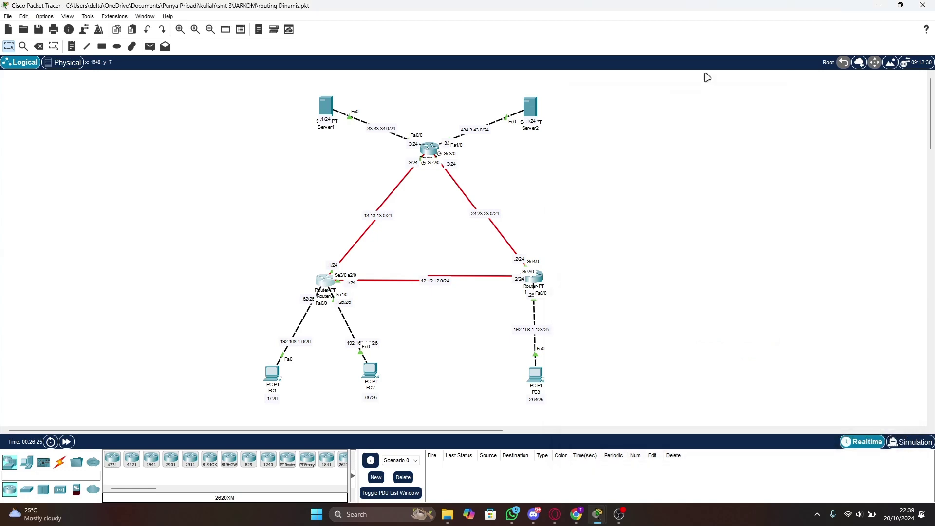
Step: Enter RIP configuration mode on Router1, check its command-line prompt, and save its configuration to NVRAM
{"action": "left_click", "coordinate": [539, 278]}
{"action": "left_click", "coordinate": [358, 195]}
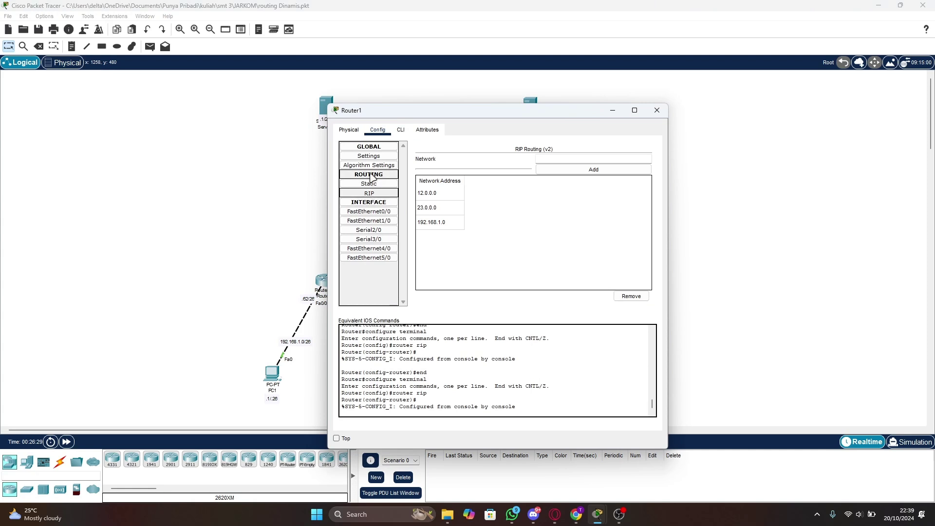
{"action": "left_click", "coordinate": [401, 130]}
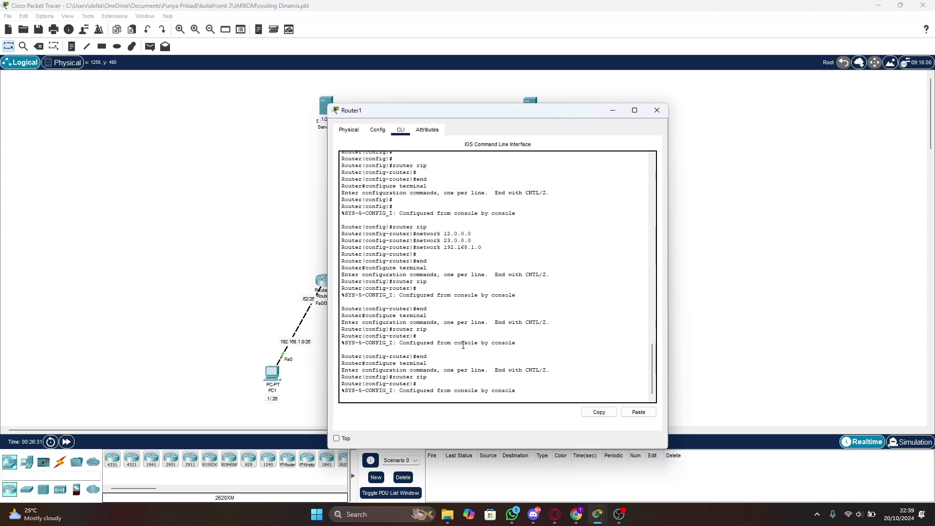
{"action": "key", "text": "Return"}
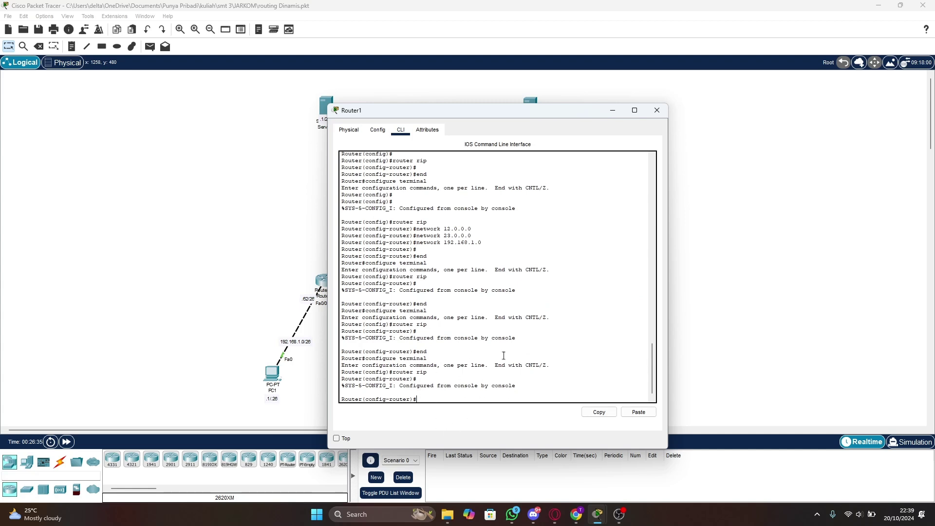
{"action": "left_click", "coordinate": [378, 130]}
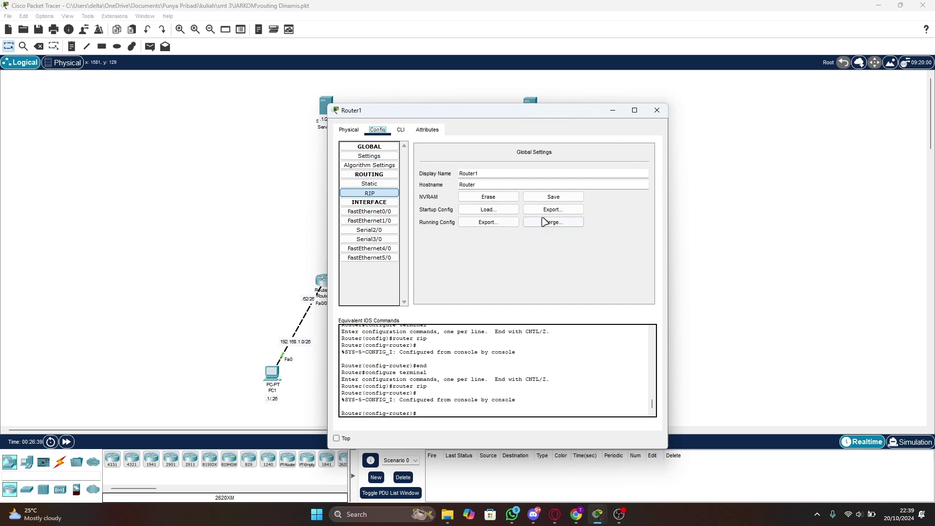
{"action": "left_click", "coordinate": [554, 197]}
{"action": "left_click", "coordinate": [657, 110]}
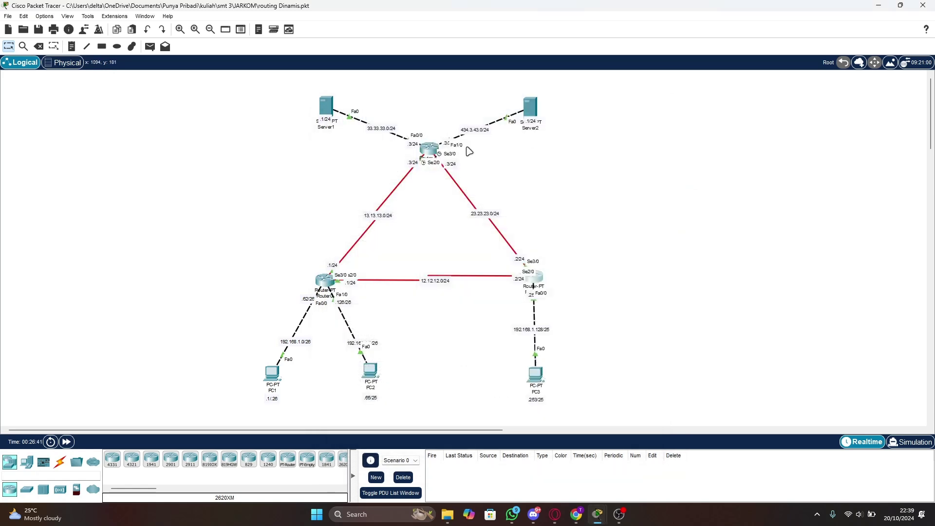
Step: Enter RIP configuration mode on Router2, check its command-line prompt, and save its configuration to NVRAM
{"action": "left_click", "coordinate": [429, 148]}
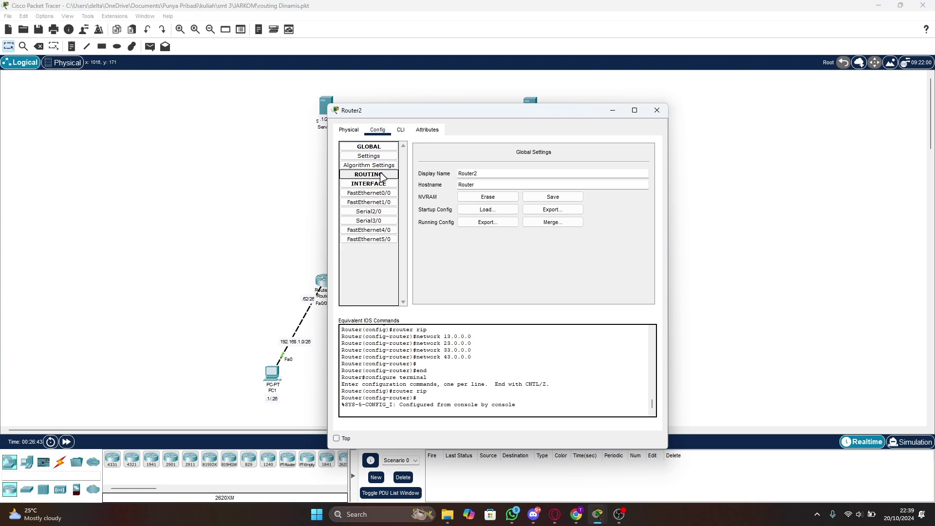
{"action": "left_click", "coordinate": [369, 193]}
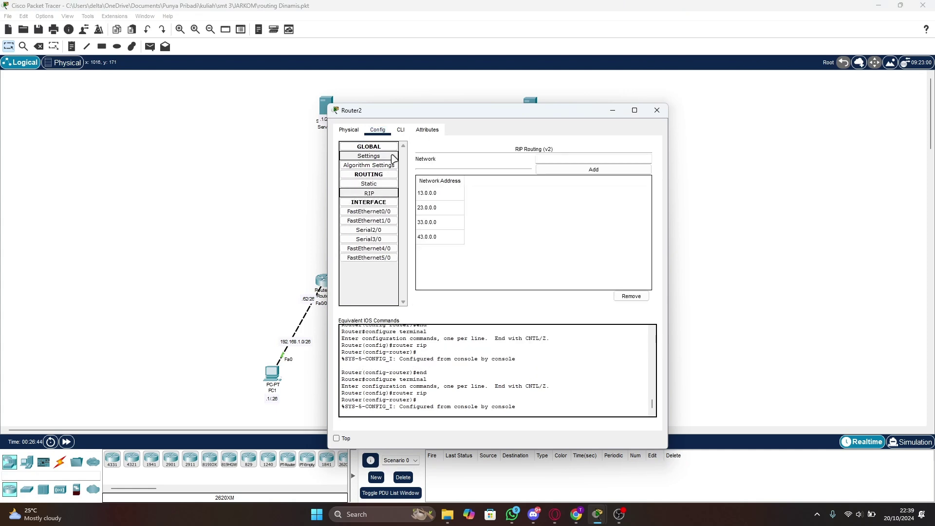
{"action": "left_click", "coordinate": [400, 130]}
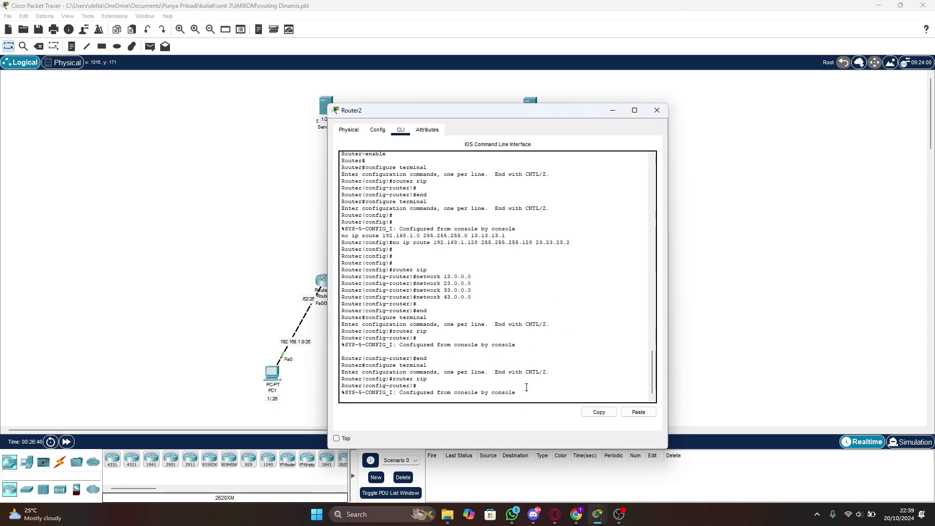
{"action": "key", "text": "Return"}
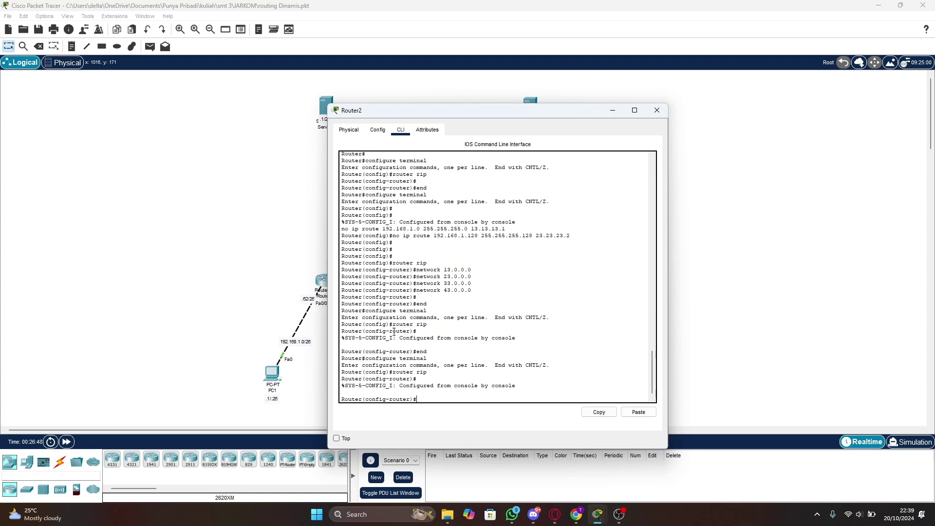
{"action": "left_click", "coordinate": [377, 130]}
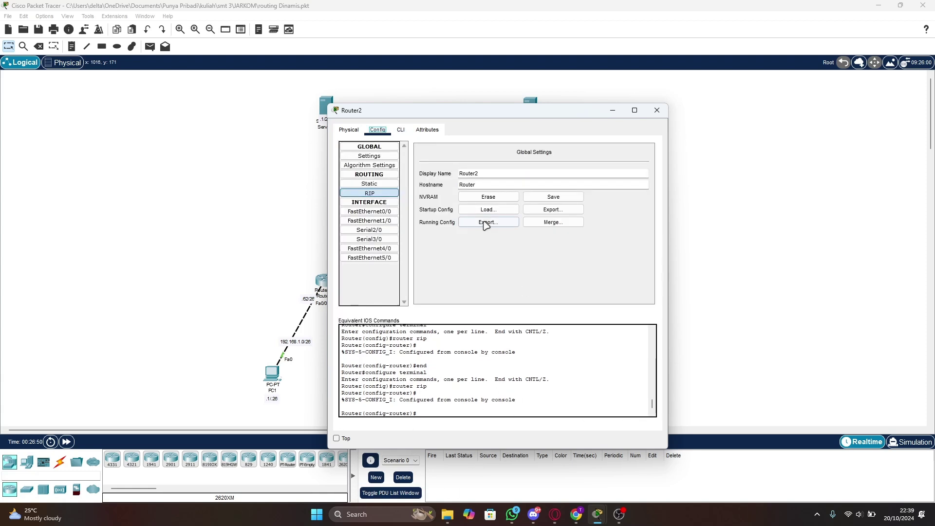
{"action": "left_click", "coordinate": [565, 199]}
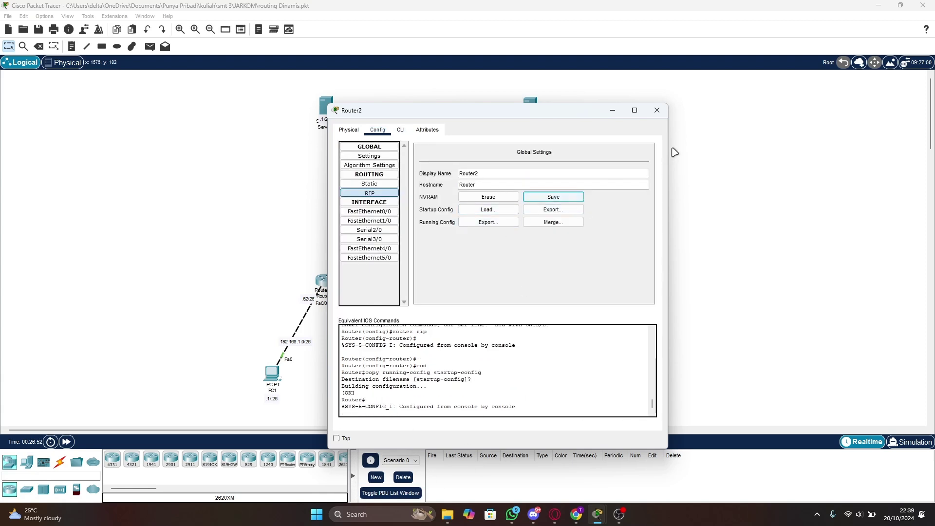
Step: Close Router2's window, power cycle all devices in the topology, and fast-forward the network time twice
{"action": "left_click", "coordinate": [657, 111]}
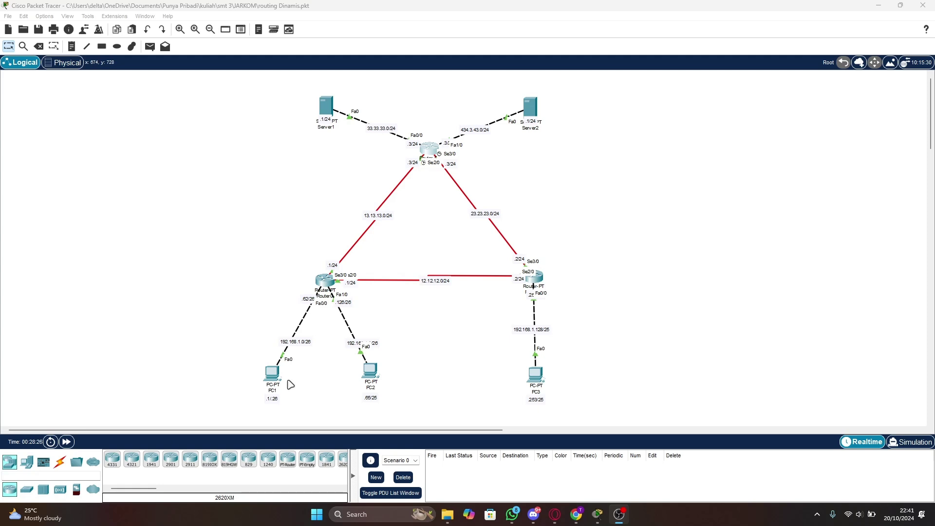
{"action": "left_click", "coordinate": [50, 441]}
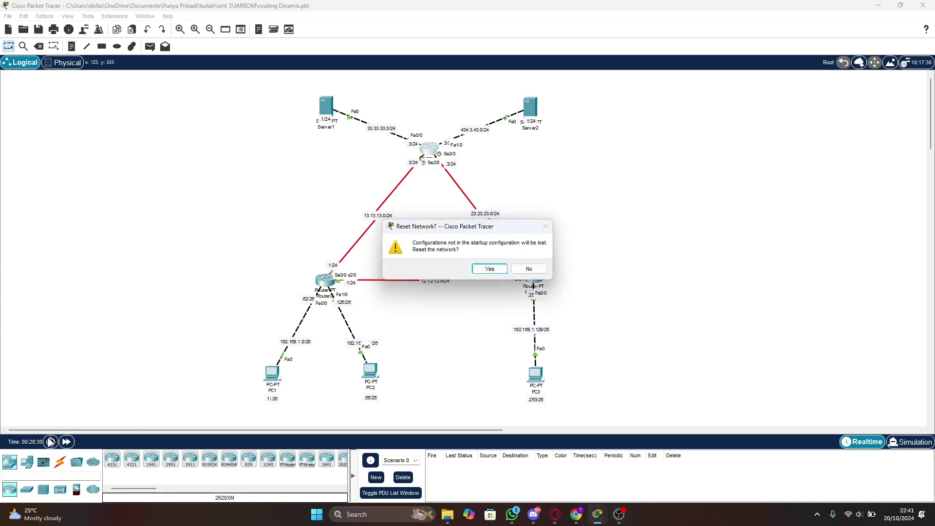
{"action": "left_click", "coordinate": [489, 269]}
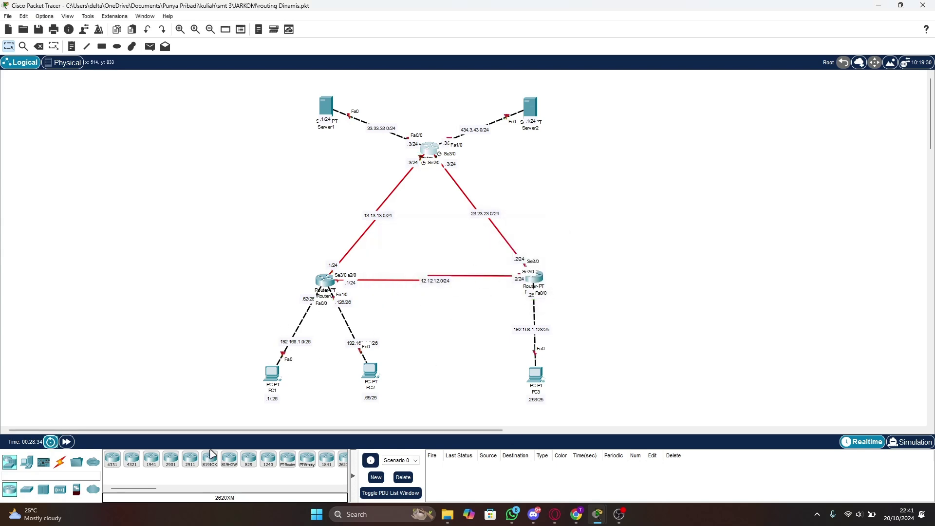
{"action": "left_click", "coordinate": [67, 443]}
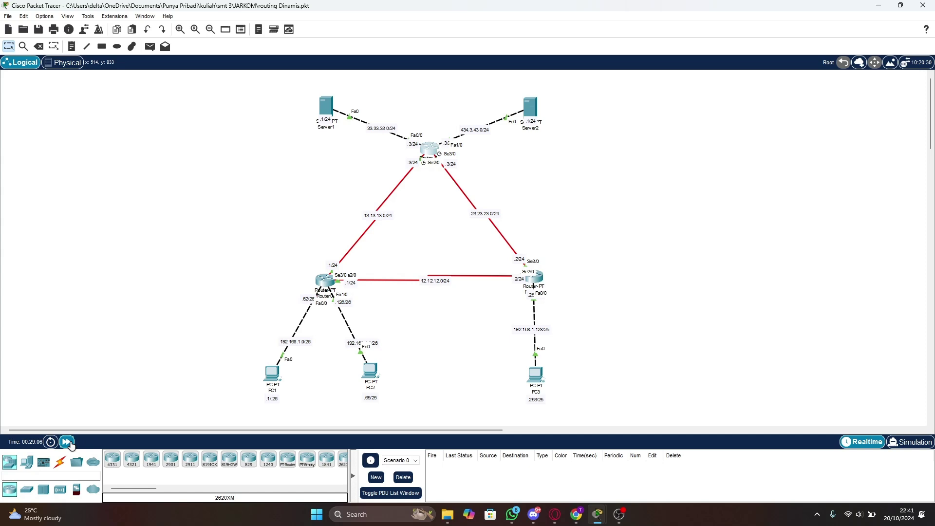
{"action": "left_click", "coordinate": [67, 442]}
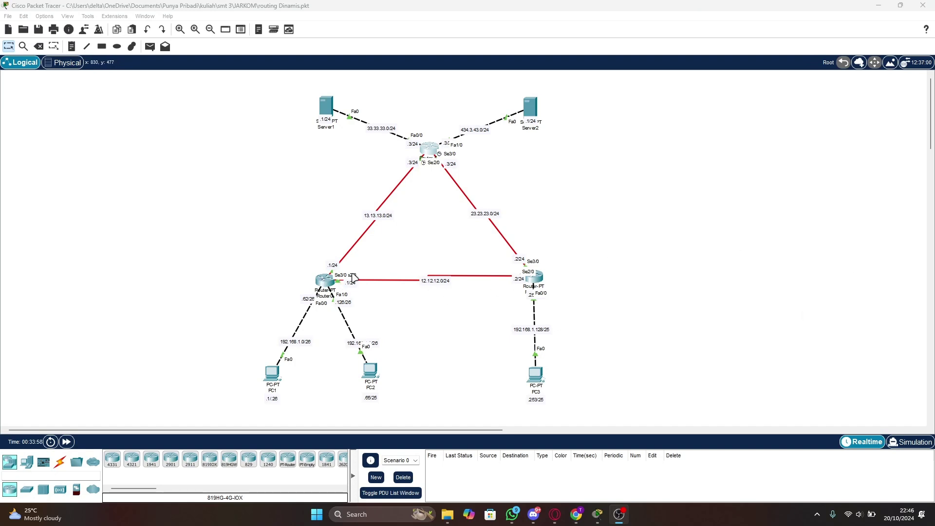
Step: Run show ip route in Router0's command-line interface
{"action": "left_click", "coordinate": [324, 282]}
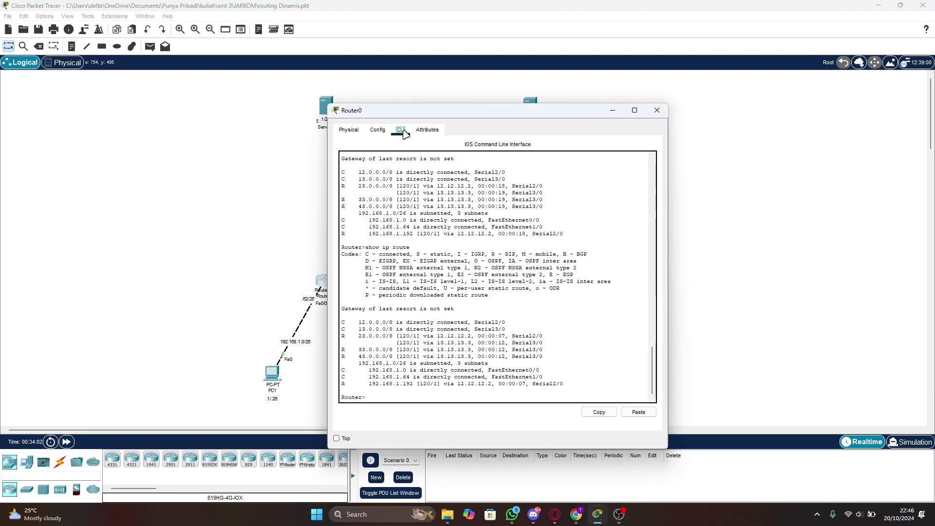
{"action": "left_click", "coordinate": [378, 130]}
{"action": "left_click", "coordinate": [398, 131]}
{"action": "type", "text": "show ip route"}
{"action": "key", "text": "Return"}
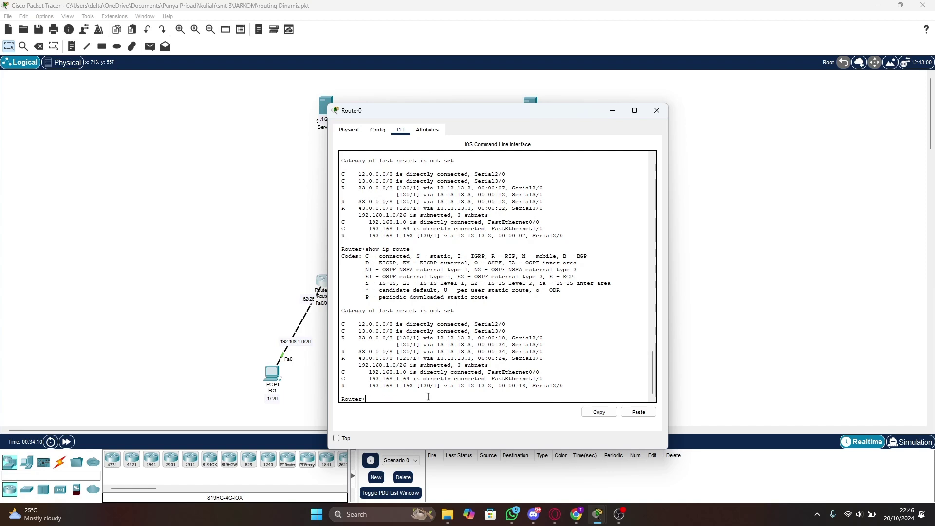
Step: Place Router0's window beside the topology, examine the RIP-learned routes in its routing table, and close the window
{"action": "left_click_drag", "start_coordinate": [424, 117], "coordinate": [649, 101]}
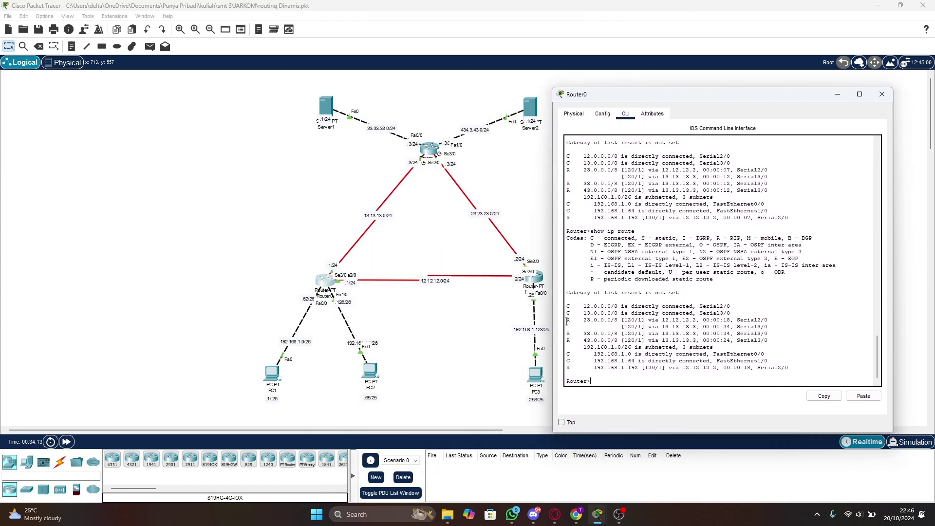
{"action": "left_click_drag", "start_coordinate": [567, 321], "coordinate": [697, 328]}
{"action": "left_click", "coordinate": [574, 330]}
{"action": "left_click_drag", "start_coordinate": [580, 320], "coordinate": [586, 321]}
{"action": "left_click_drag", "start_coordinate": [586, 334], "coordinate": [594, 334]}
{"action": "left_click_drag", "start_coordinate": [584, 341], "coordinate": [590, 341]}
{"action": "left_click_drag", "start_coordinate": [595, 371], "coordinate": [604, 371]}
{"action": "left_click", "coordinate": [881, 94]}
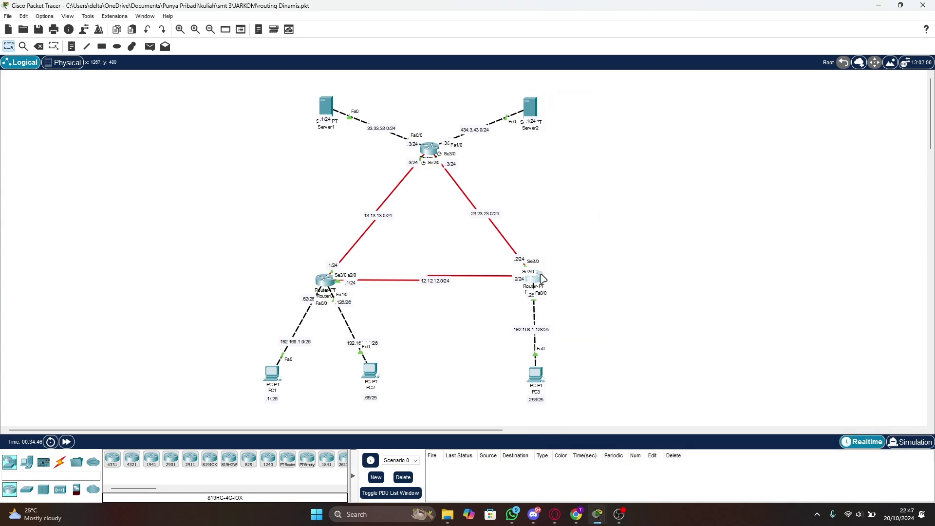
Step: Run show ip route in Router1's command-line interface
{"action": "left_click", "coordinate": [540, 278]}
{"action": "left_click", "coordinate": [404, 132]}
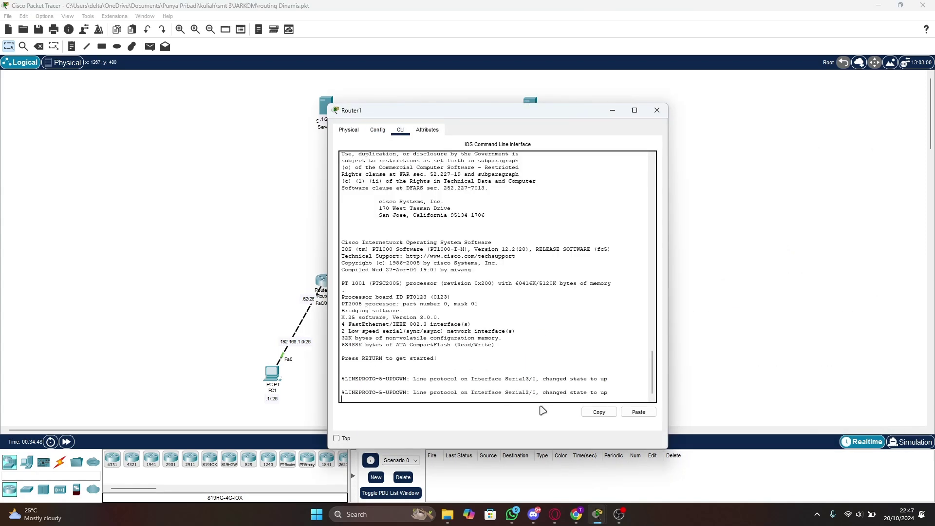
{"action": "key", "text": "Return"}
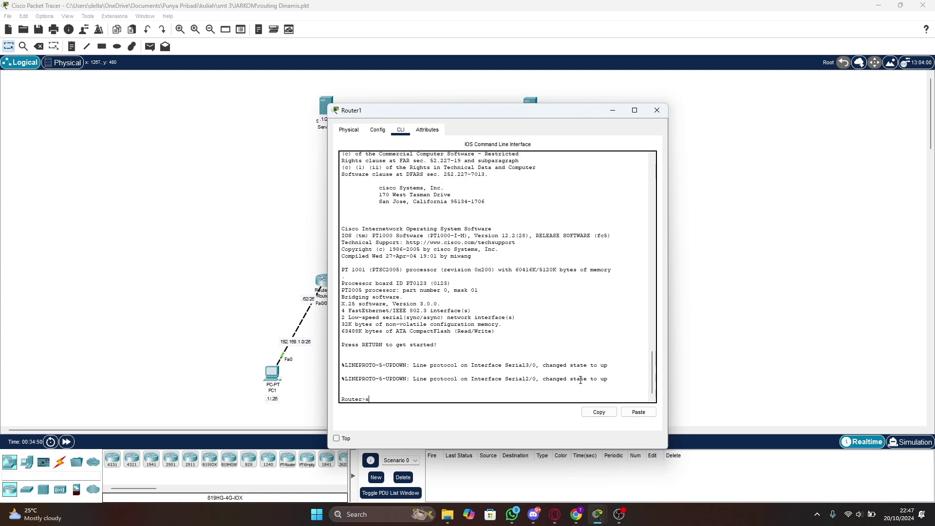
{"action": "type", "text": "show ip route"}
{"action": "key", "text": "Return"}
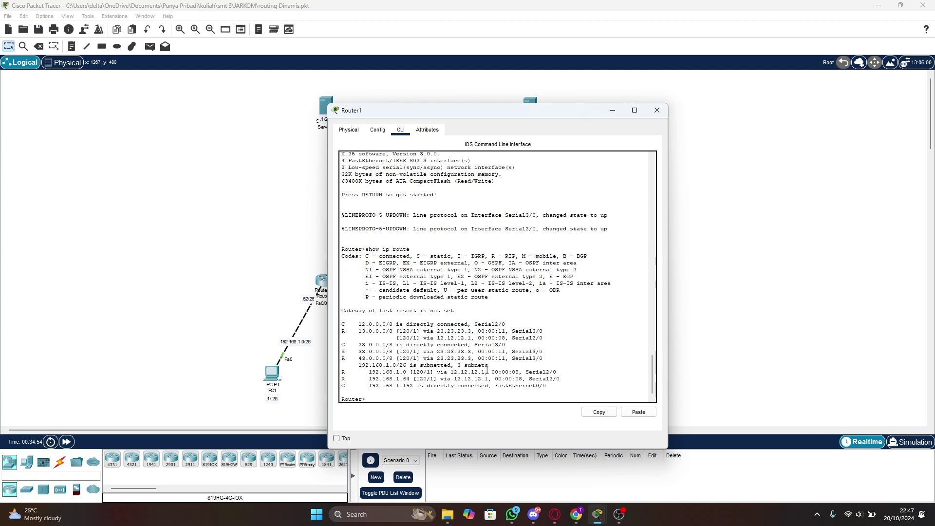
Step: Place Router1's window beside the topology, examine the RIP-learned routes in its routing table, and close the window
{"action": "left_click_drag", "start_coordinate": [392, 116], "coordinate": [628, 82]}
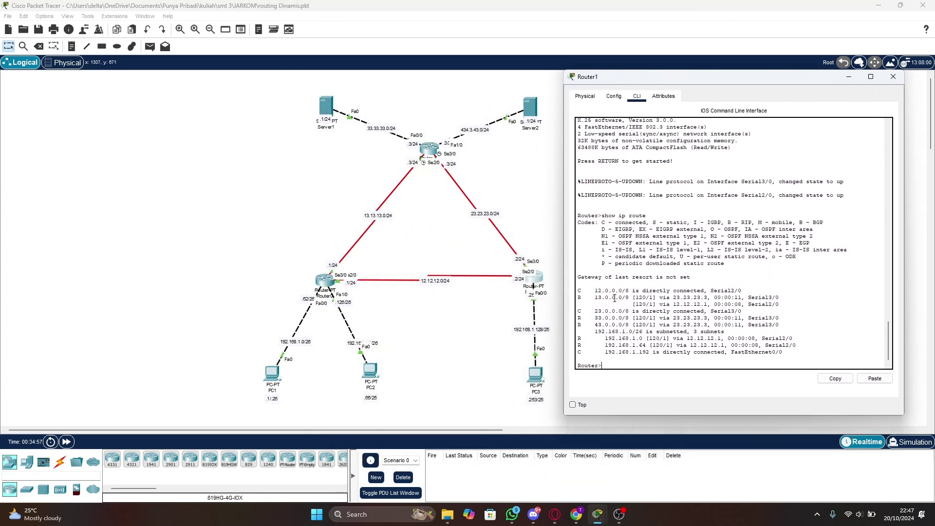
{"action": "left_click_drag", "start_coordinate": [595, 297], "coordinate": [602, 299]}
{"action": "left_click_drag", "start_coordinate": [594, 318], "coordinate": [602, 319]}
{"action": "left_click", "coordinate": [595, 325]}
{"action": "left_click_drag", "start_coordinate": [605, 338], "coordinate": [616, 338]}
{"action": "left_click", "coordinate": [894, 77]}
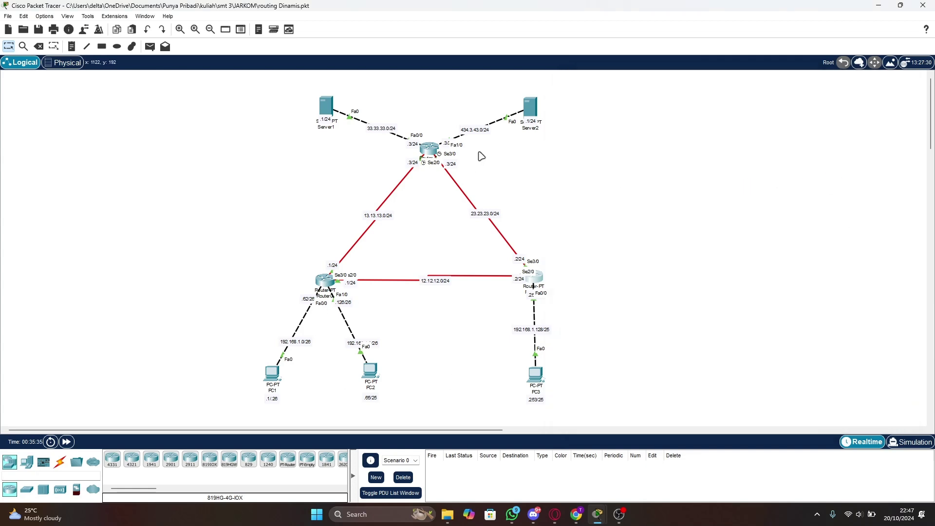
Step: Save Router2's running configuration to NVRAM and return to its command-line prompt
{"action": "left_click", "coordinate": [432, 151]}
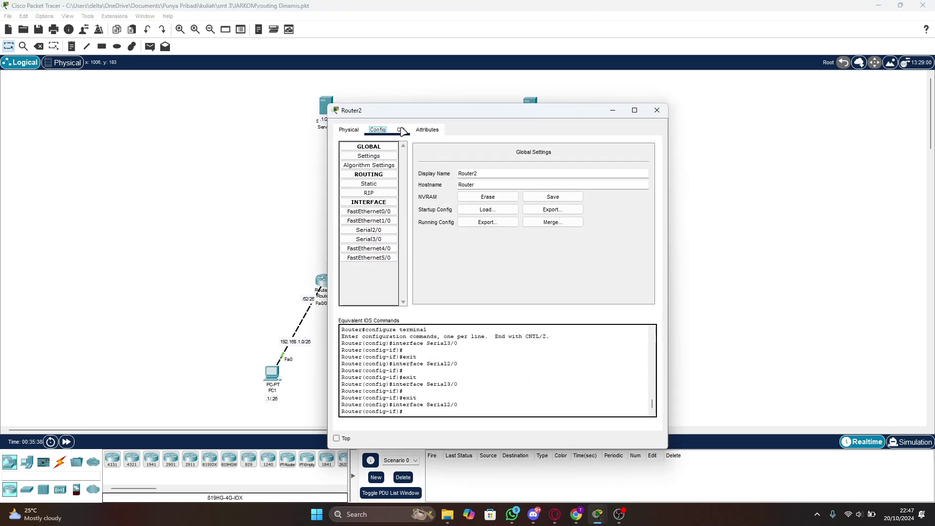
{"action": "left_click", "coordinate": [402, 131]}
{"action": "key", "text": "Return"}
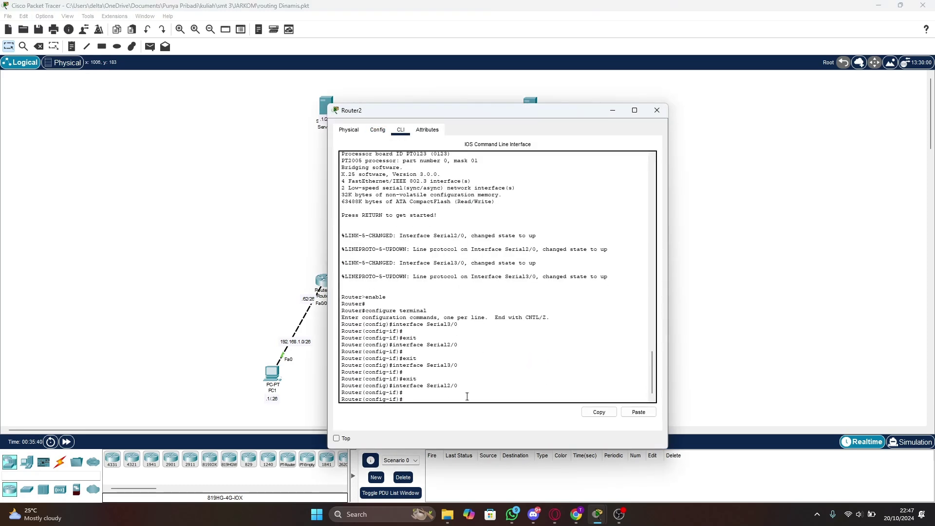
{"action": "left_click", "coordinate": [378, 130]}
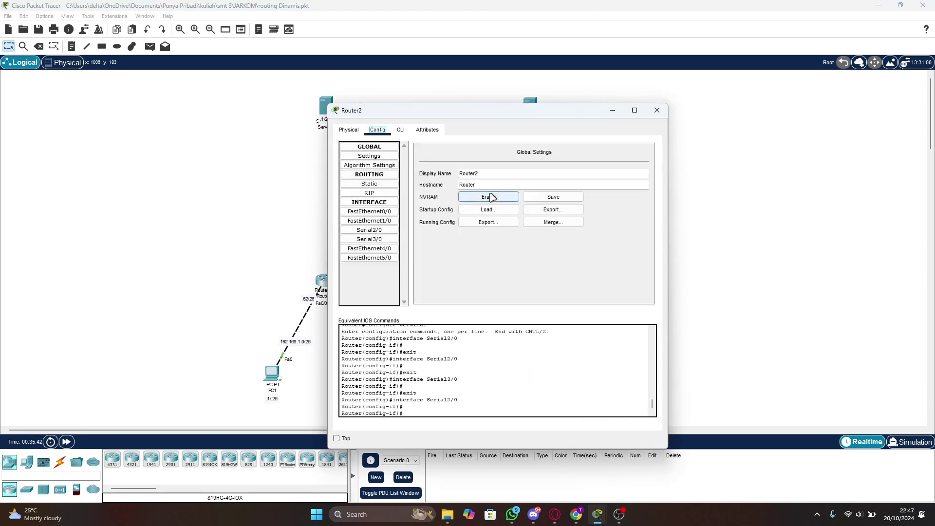
{"action": "left_click", "coordinate": [540, 200]}
{"action": "left_click", "coordinate": [401, 130]}
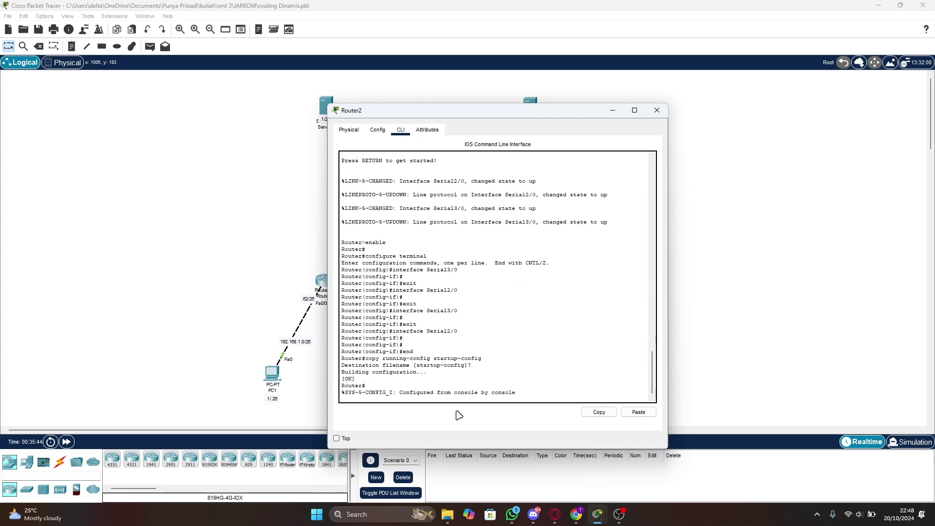
Step: Run show ip route on Router2, compare its routing table with the topology, and close its window
{"action": "key", "text": "Return"}
{"action": "type", "text": "sh"}
{"action": "key", "text": "BackSpace"}
{"action": "key", "text": "BackSpace"}
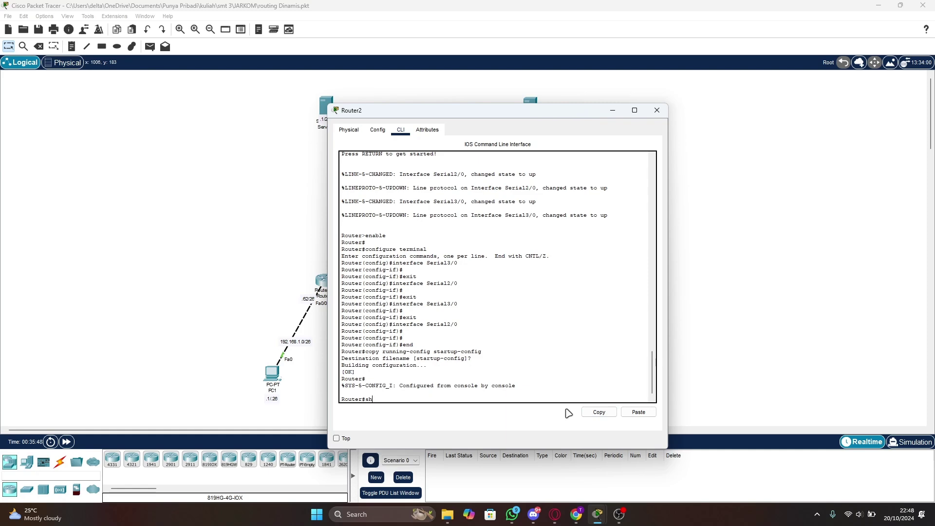
{"action": "type", "text": "ow ip route"}
{"action": "key", "text": "Return"}
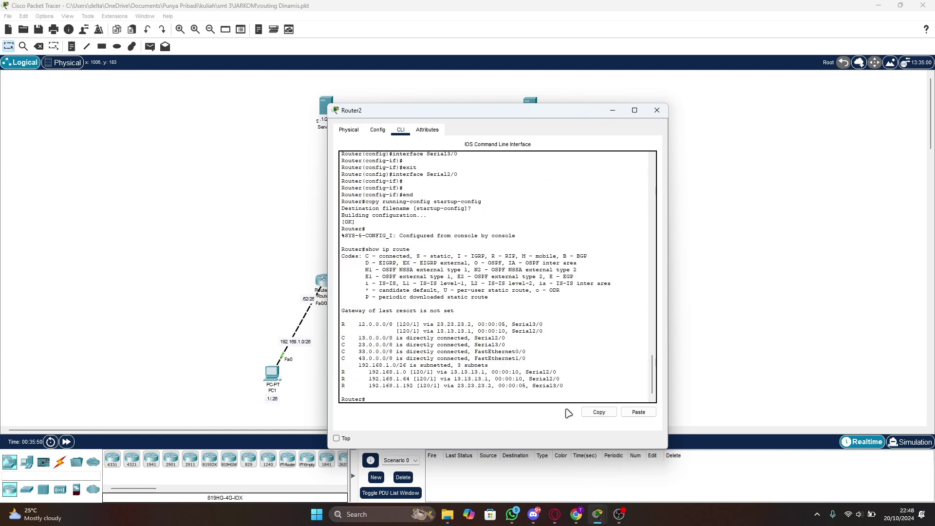
{"action": "left_click_drag", "start_coordinate": [440, 110], "coordinate": [689, 95]}
{"action": "scroll", "coordinate": [613, 327], "scroll_direction": "down", "scroll_amount": 1}
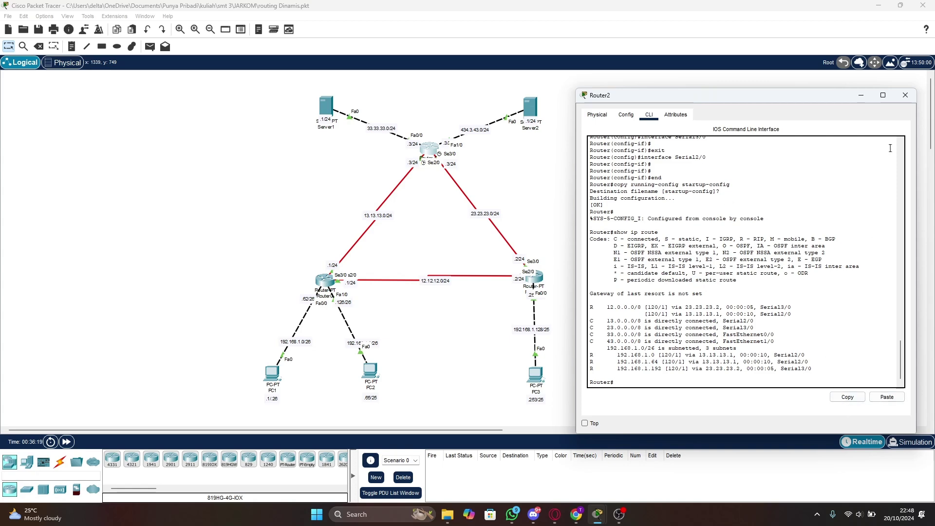
{"action": "left_click", "coordinate": [905, 95]}
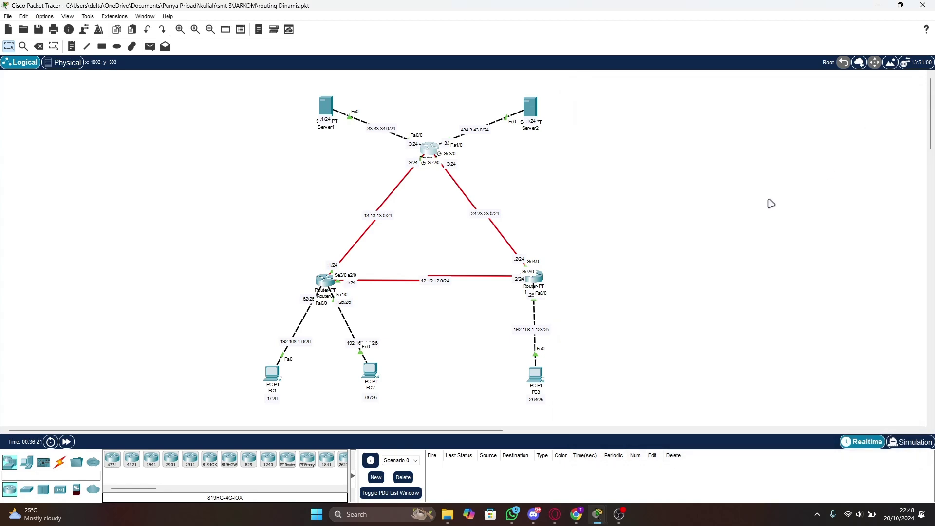
Step: Switch the network to Simulation mode and check the simple PDU scenarios listed in point 7 of the Chrome tutorial page
{"action": "left_click", "coordinate": [902, 442]}
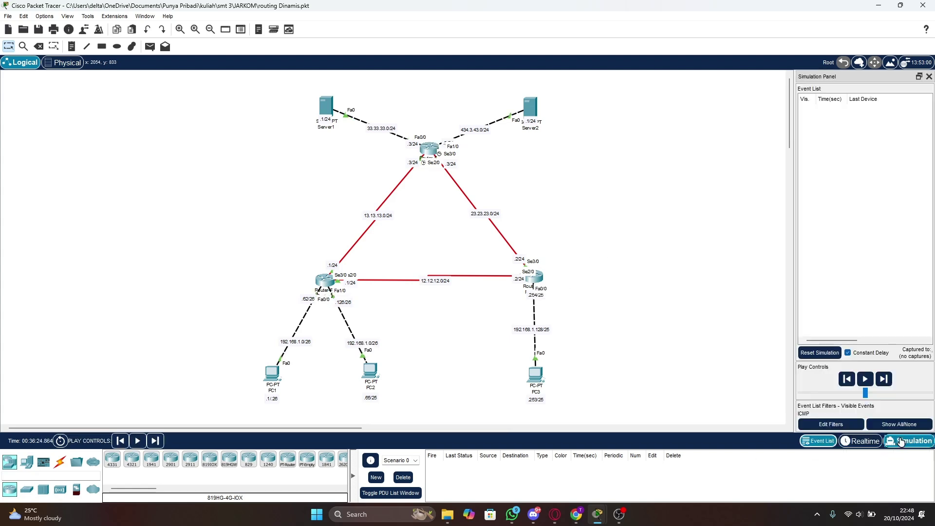
{"action": "left_click", "coordinate": [576, 517]}
{"action": "scroll", "coordinate": [349, 323], "scroll_direction": "down", "scroll_amount": 3}
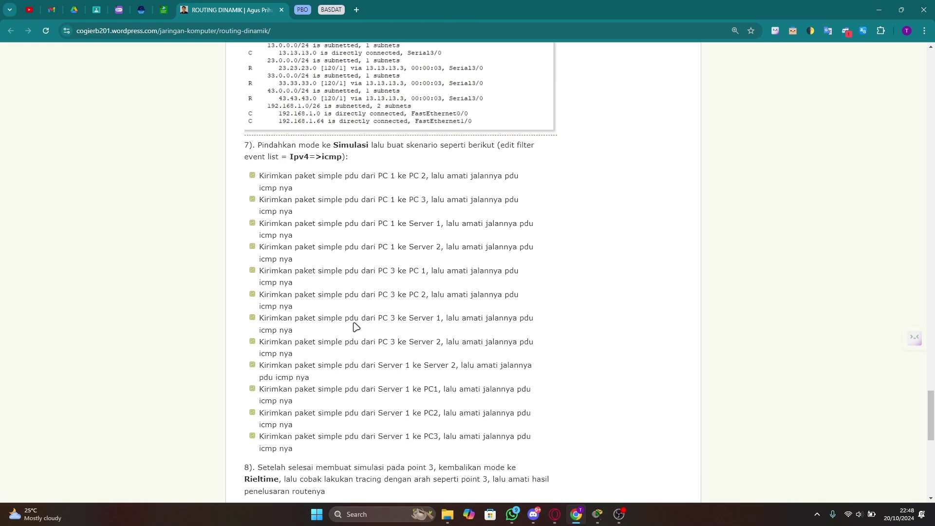
{"action": "scroll", "coordinate": [358, 327], "scroll_direction": "down", "scroll_amount": 1}
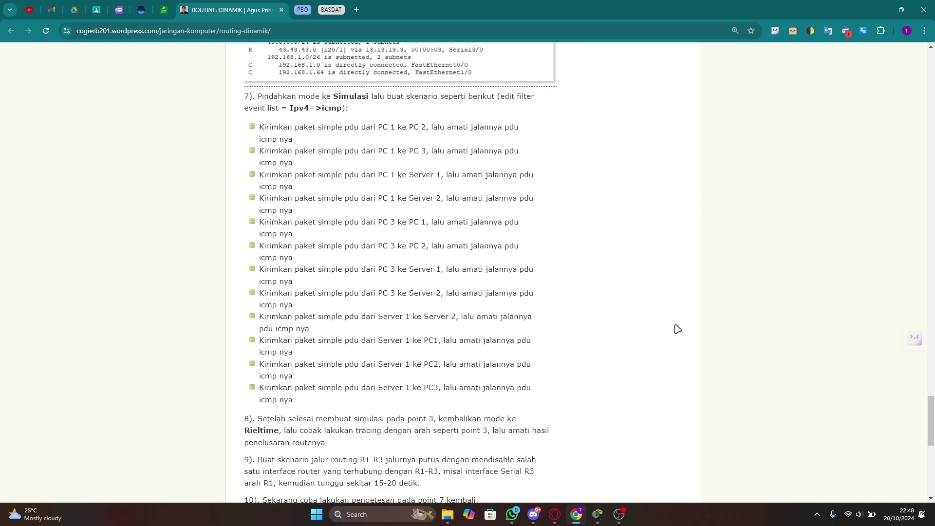
{"action": "left_click", "coordinate": [881, 6]}
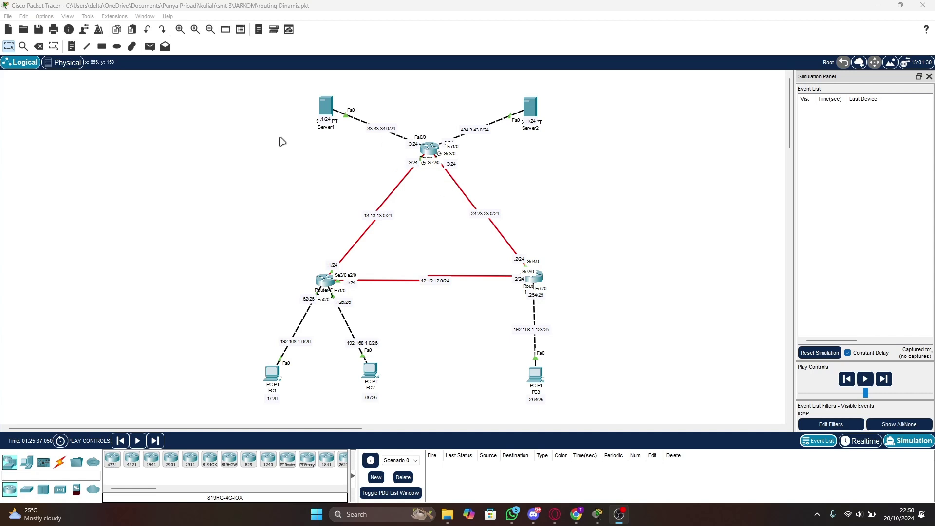
Step: Send a simple PDU from PC1 to PC2 and step through its ICMP events until the reply reaches PC1
{"action": "left_click", "coordinate": [150, 46]}
{"action": "left_click", "coordinate": [272, 375]}
{"action": "left_click", "coordinate": [370, 373]}
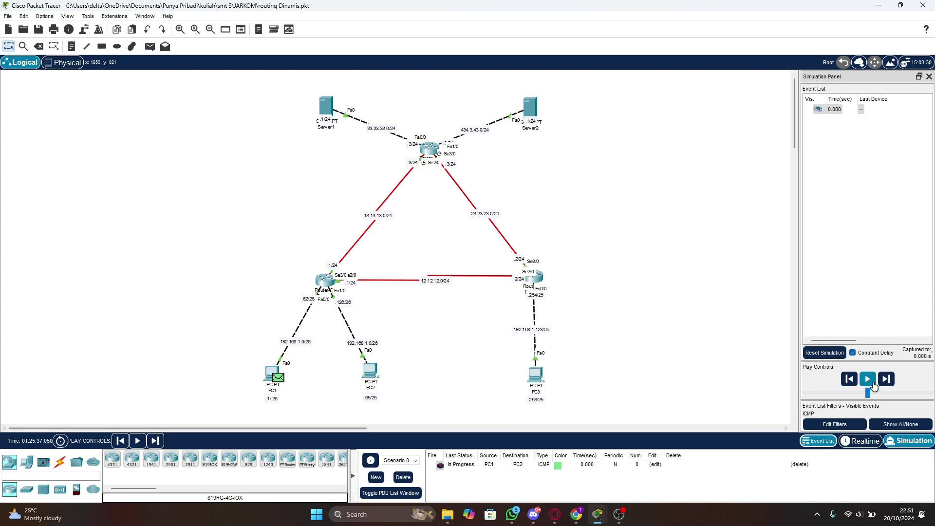
{"action": "left_click", "coordinate": [887, 380]}
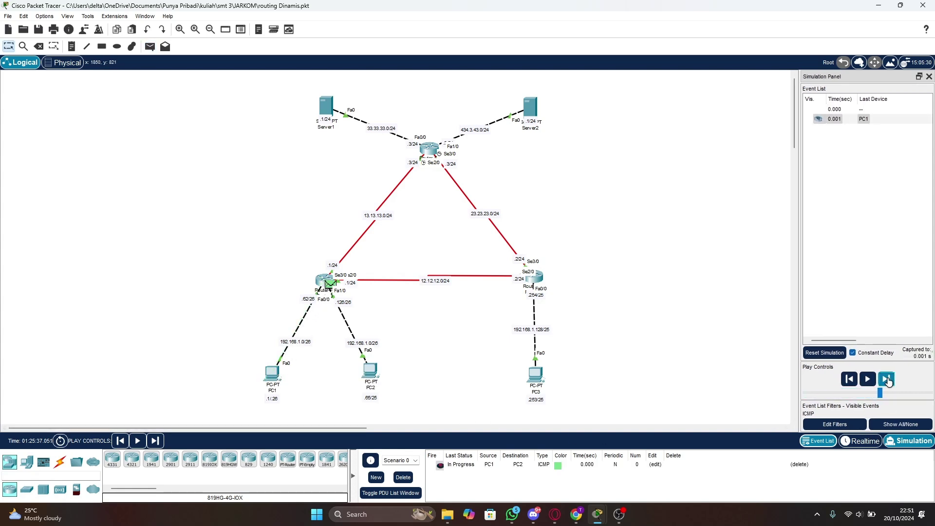
{"action": "left_click", "coordinate": [887, 380]}
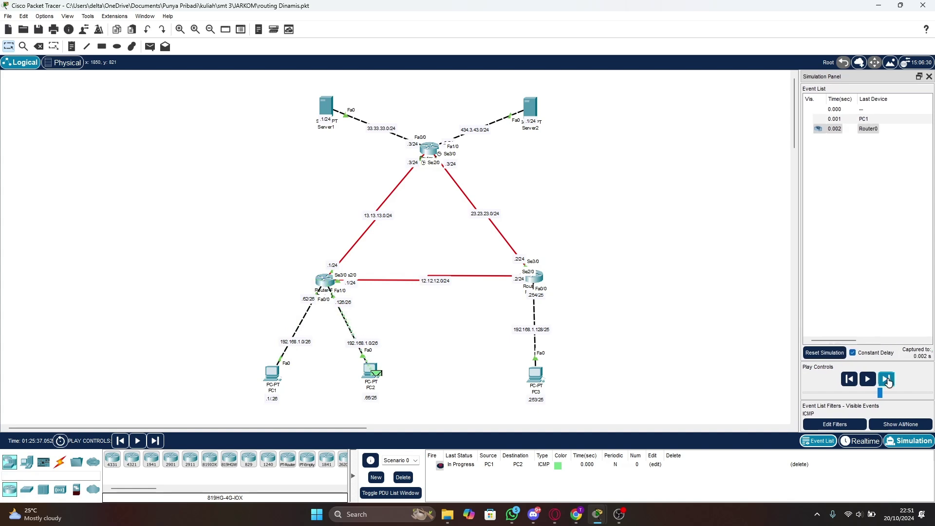
{"action": "left_click", "coordinate": [887, 380]}
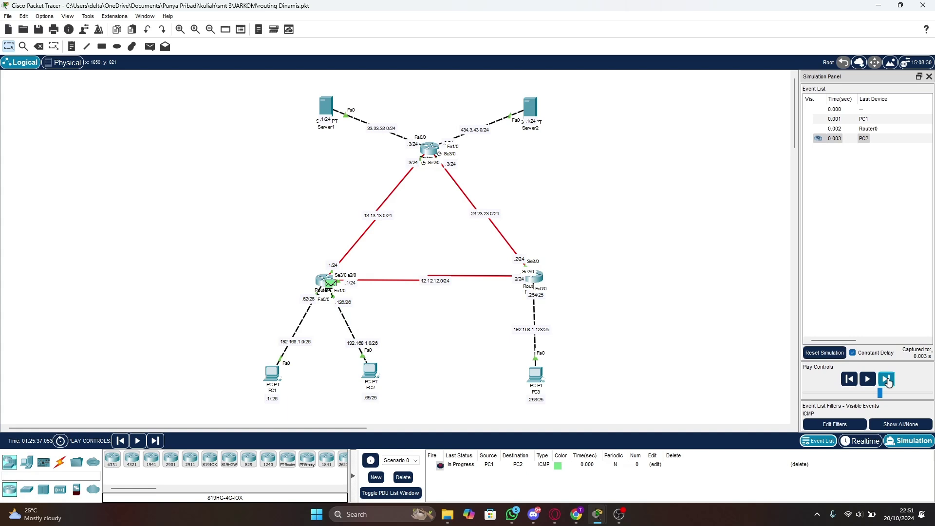
{"action": "left_click", "coordinate": [887, 380]}
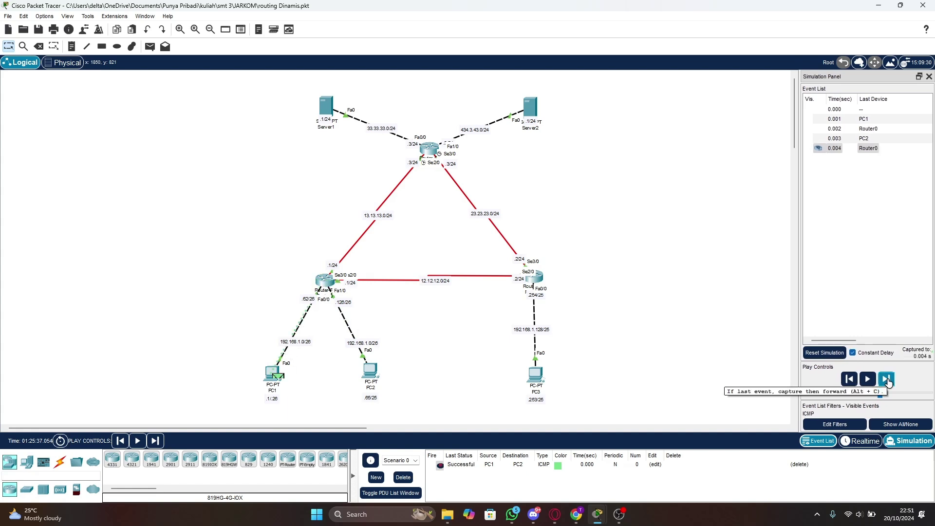
Step: Clear the scenario of the finished PC1-to-PC2 PDU and add a simple PDU from PC1 to PC3
{"action": "left_click", "coordinate": [403, 479]}
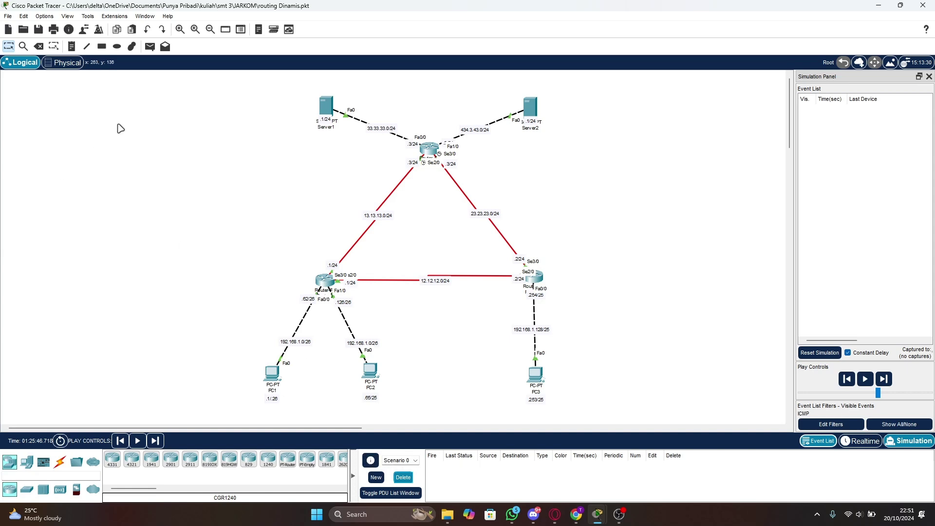
{"action": "left_click", "coordinate": [150, 46]}
{"action": "left_click", "coordinate": [275, 375]}
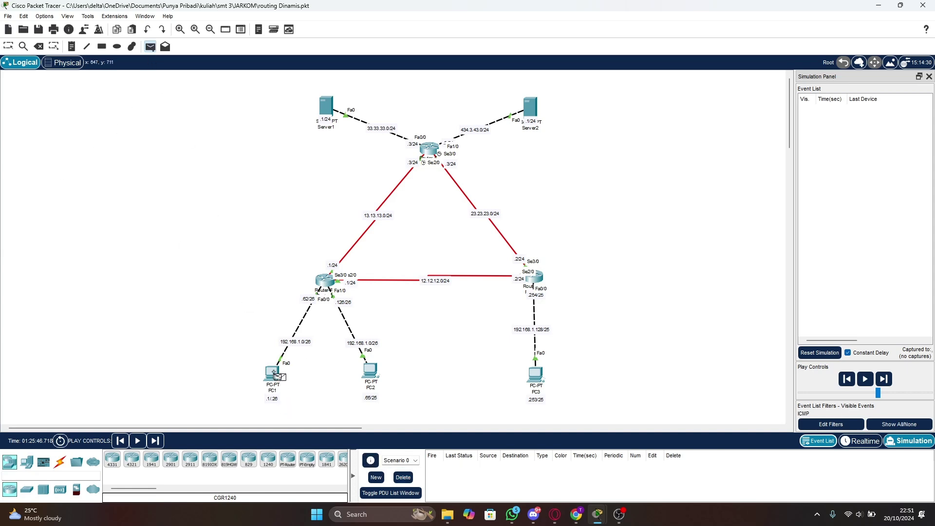
{"action": "left_click", "coordinate": [535, 374]}
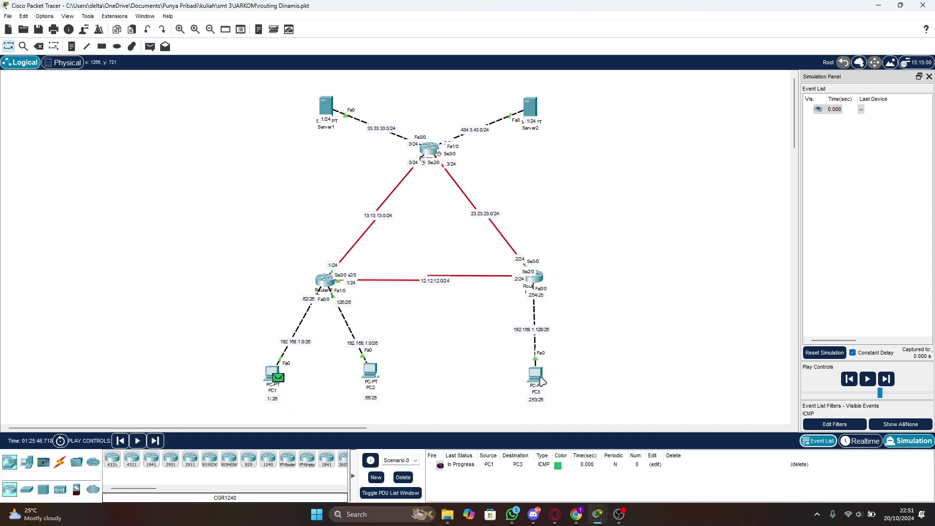
Step: Step through the ICMP events of the PC1-to-PC3 PDU until the reply returns to PC1
{"action": "left_click", "coordinate": [891, 383]}
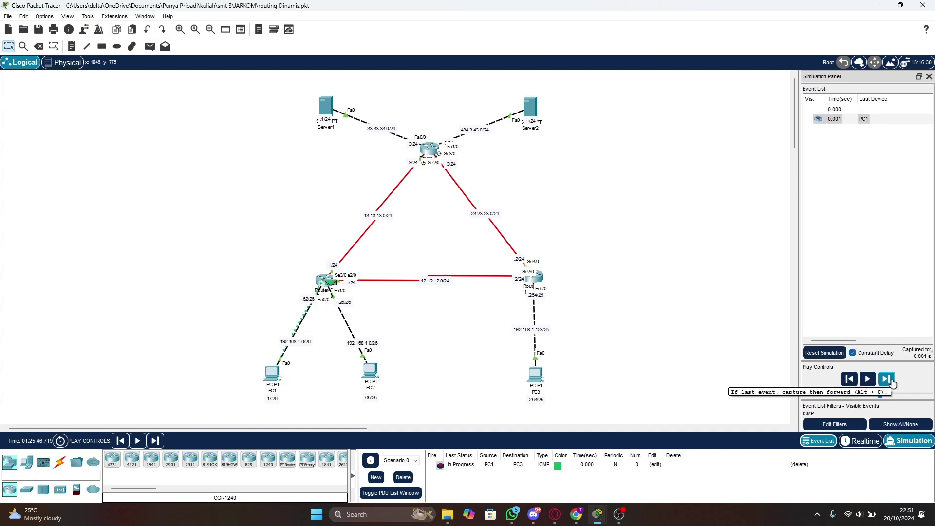
{"action": "left_click", "coordinate": [891, 383]}
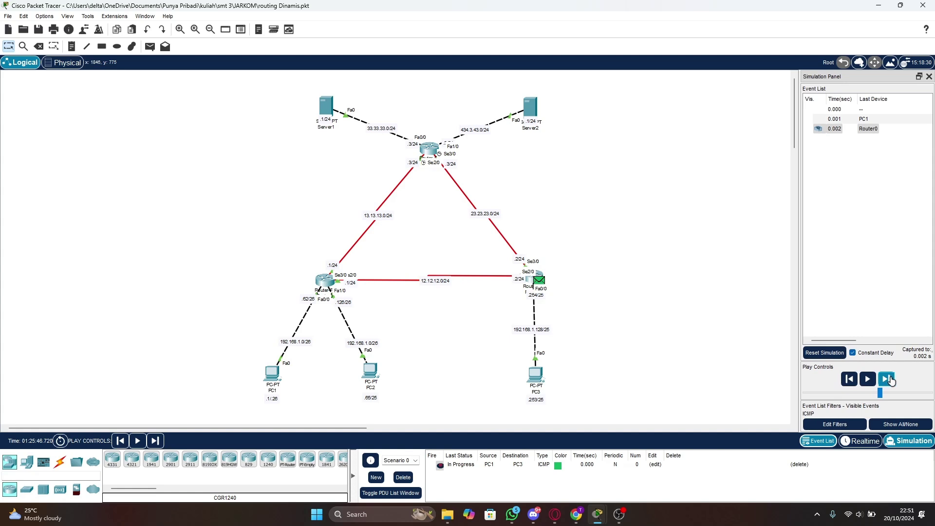
{"action": "left_click", "coordinate": [891, 380]}
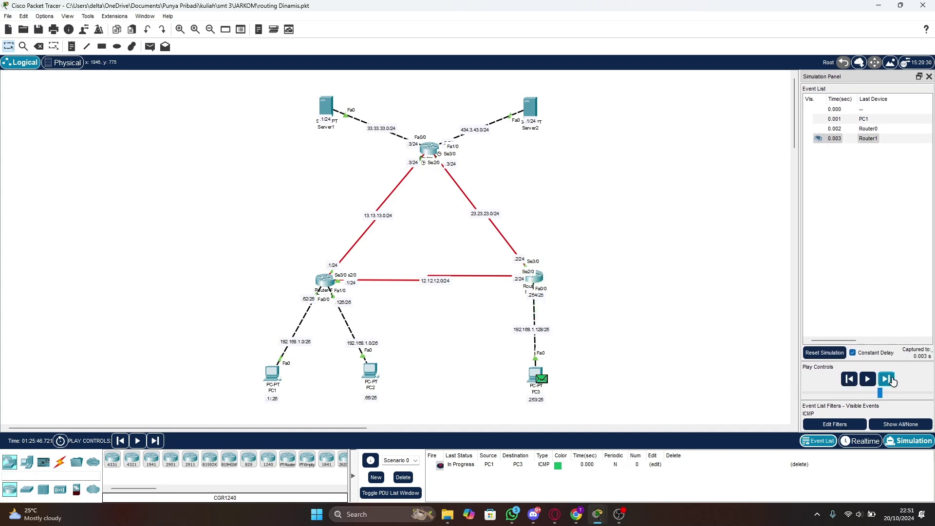
{"action": "left_click", "coordinate": [892, 381]}
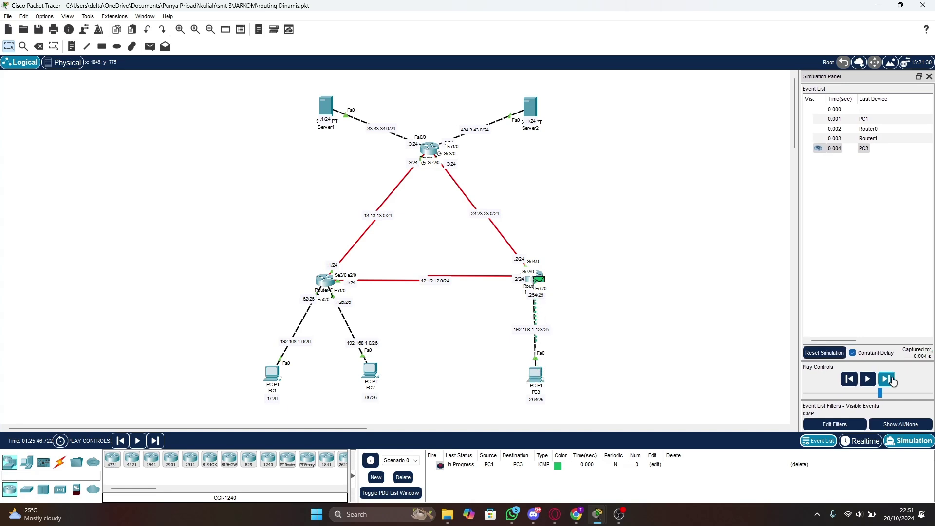
{"action": "left_click", "coordinate": [891, 381]}
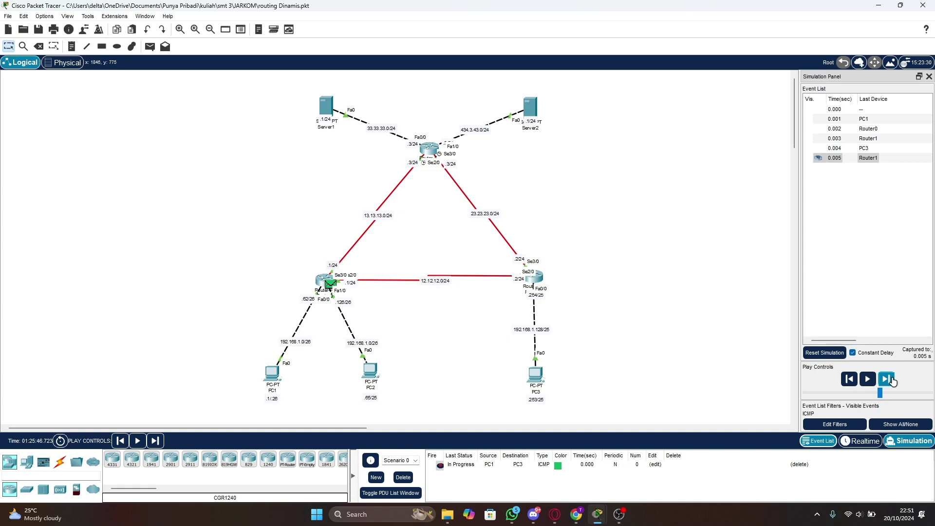
{"action": "left_click", "coordinate": [892, 381]}
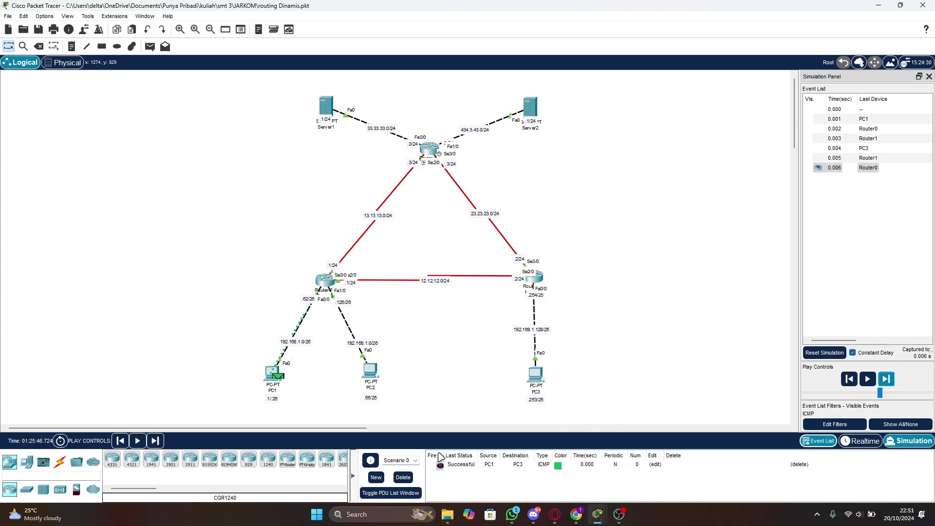
Step: Delete the PC1-to-PC3 test scenario and add a simple PDU from PC1 to Server1
{"action": "left_click", "coordinate": [403, 478]}
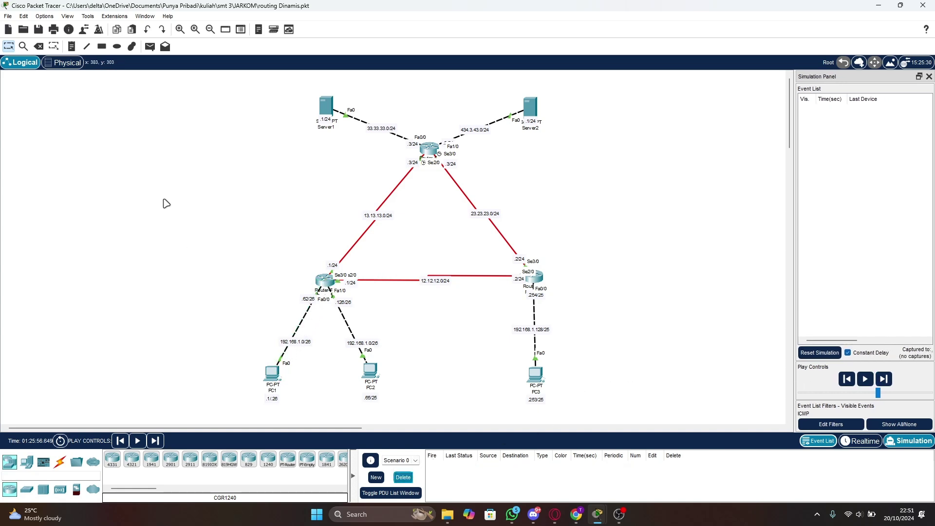
{"action": "left_click", "coordinate": [150, 46]}
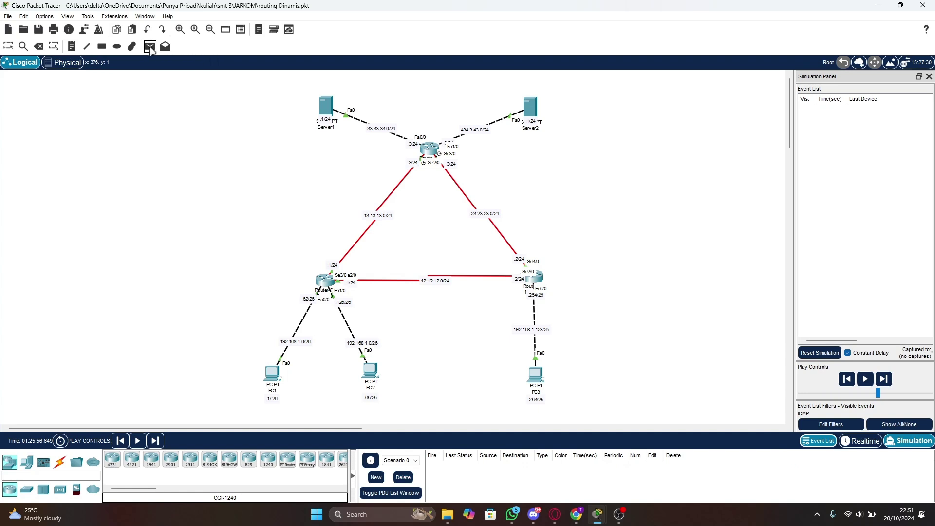
{"action": "left_click", "coordinate": [274, 374]}
{"action": "left_click", "coordinate": [333, 117]}
Step: Advance the PC1-to-Server1 simulation event by event until the reply arrives back at PC1
{"action": "left_click", "coordinate": [887, 379]}
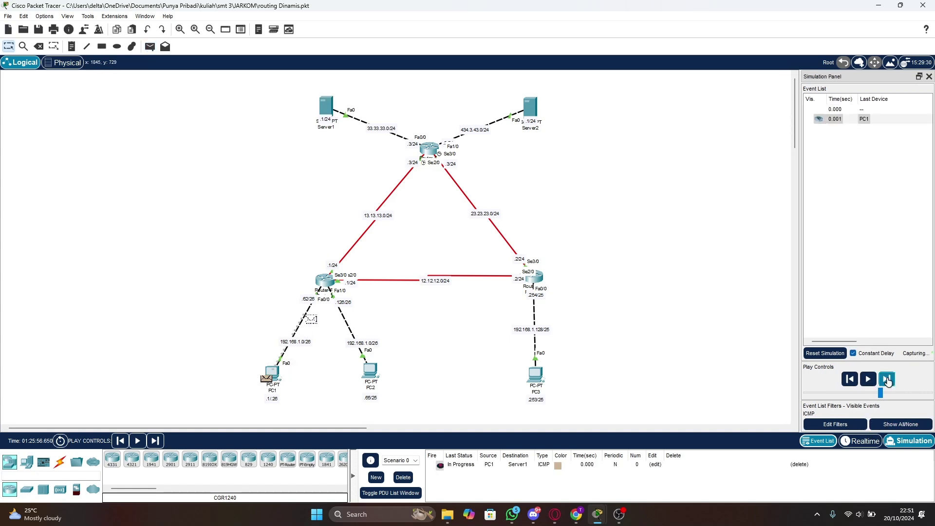
{"action": "left_click", "coordinate": [887, 380]}
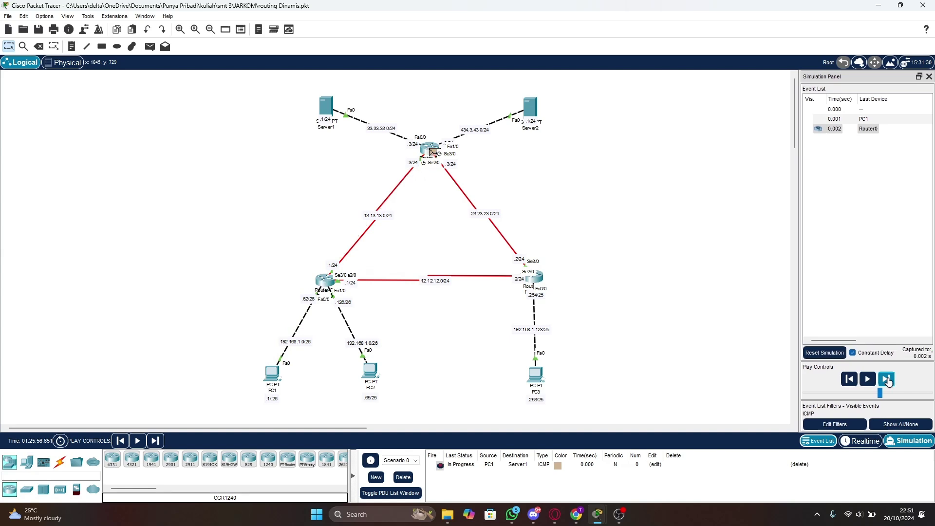
{"action": "left_click", "coordinate": [887, 379]}
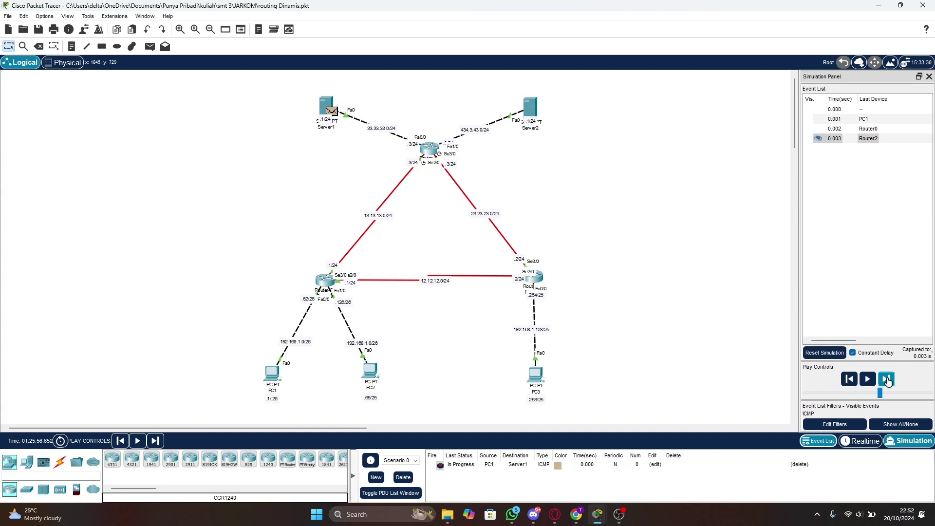
{"action": "left_click", "coordinate": [887, 379]}
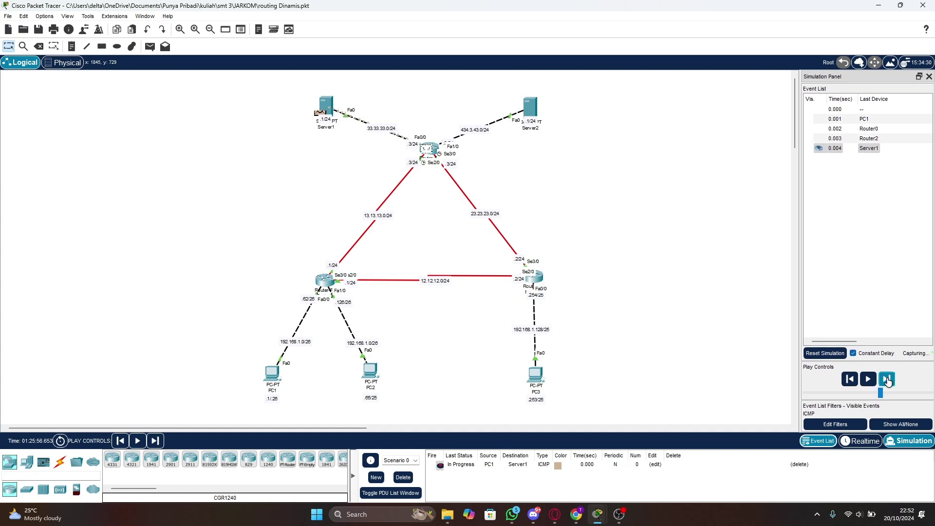
{"action": "left_click", "coordinate": [887, 379]}
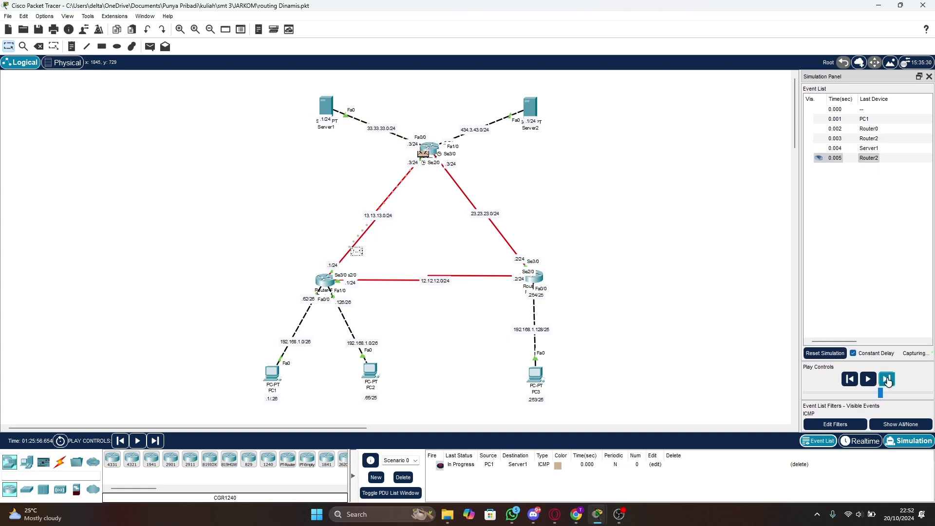
{"action": "left_click", "coordinate": [887, 379]}
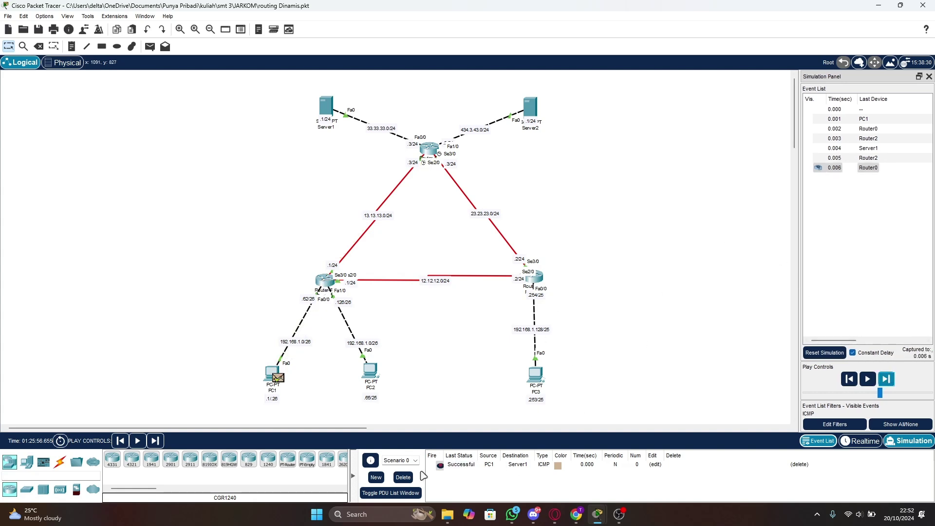
Step: Delete the PC1-to-Server1 test scenario and add a simple PDU from PC1 to Server2
{"action": "left_click", "coordinate": [407, 478]}
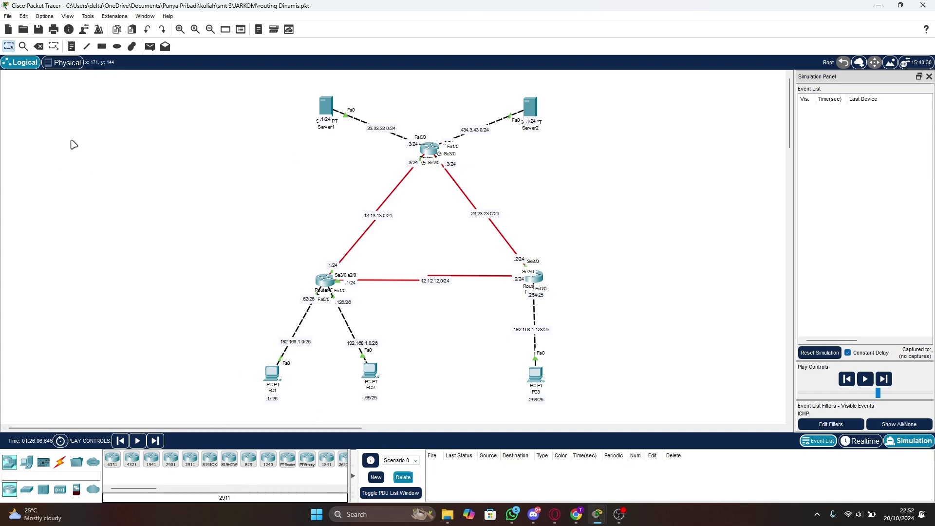
{"action": "left_click", "coordinate": [151, 46]}
{"action": "left_click", "coordinate": [272, 374]}
{"action": "left_click", "coordinate": [530, 105]}
{"action": "left_click", "coordinate": [531, 105]}
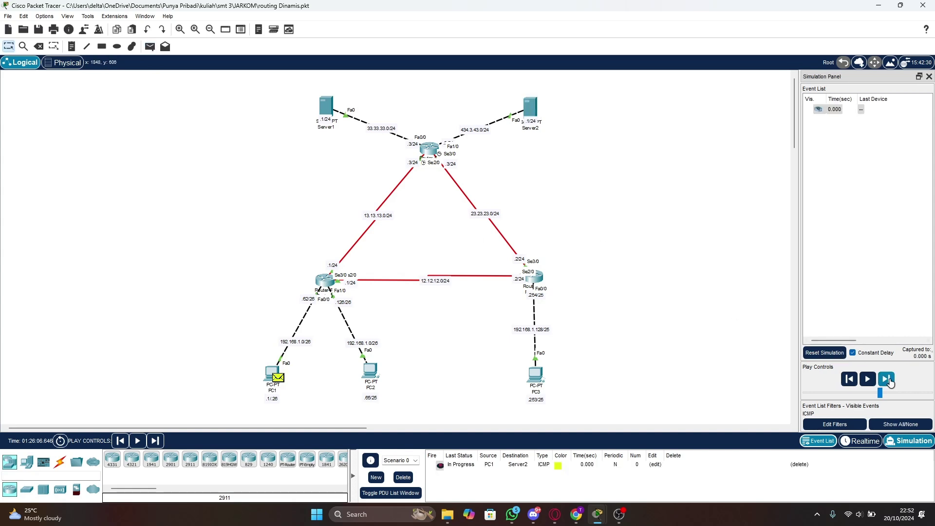
Step: Advance the PC1-to-Server2 simulation event by event until Server2's reply reaches PC1
{"action": "left_click", "coordinate": [887, 380]}
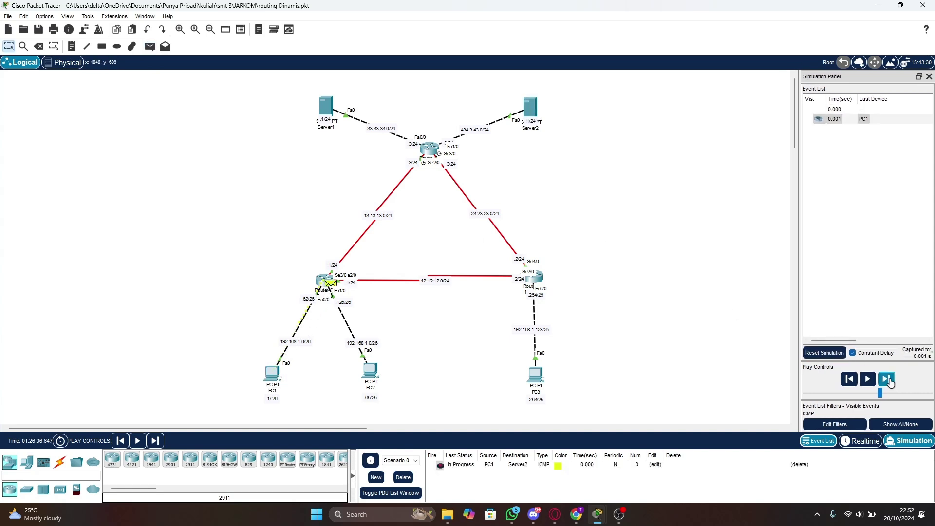
{"action": "left_click", "coordinate": [887, 379]}
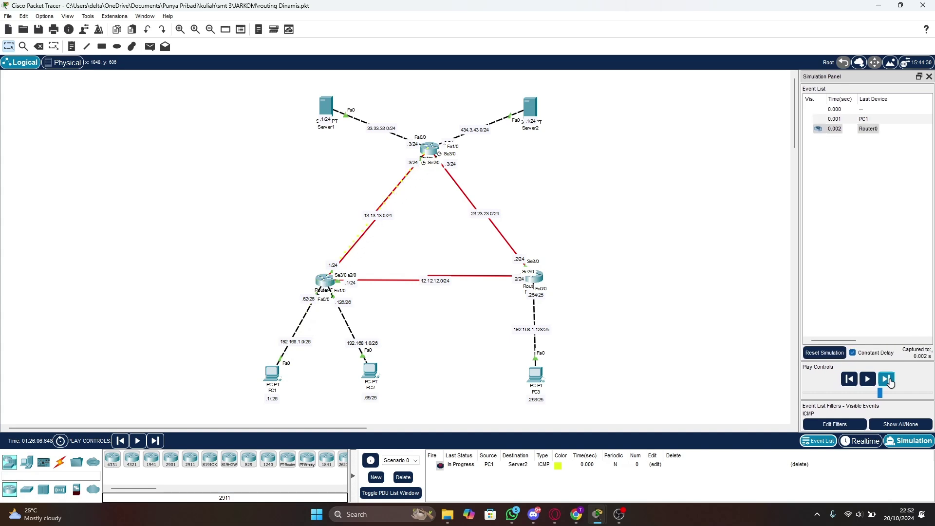
{"action": "left_click", "coordinate": [888, 380]}
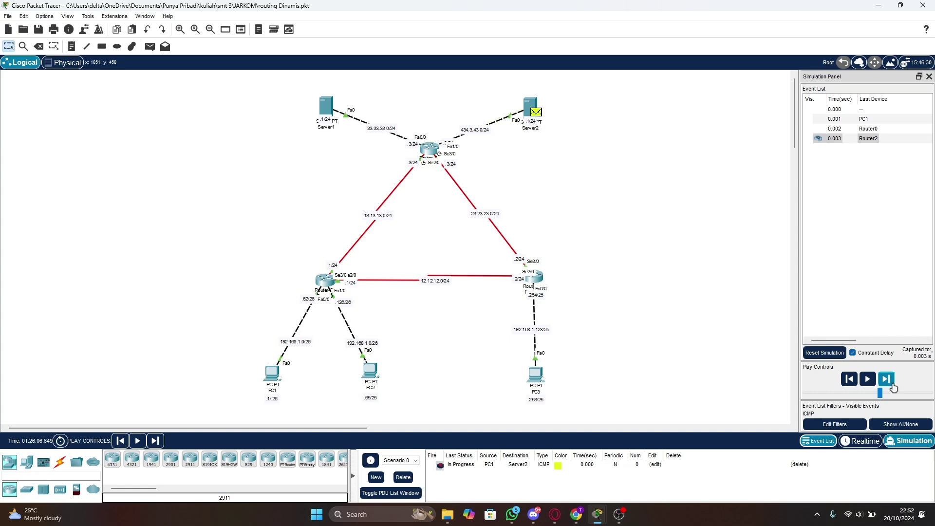
{"action": "left_click", "coordinate": [893, 387]}
{"action": "left_click", "coordinate": [893, 386]}
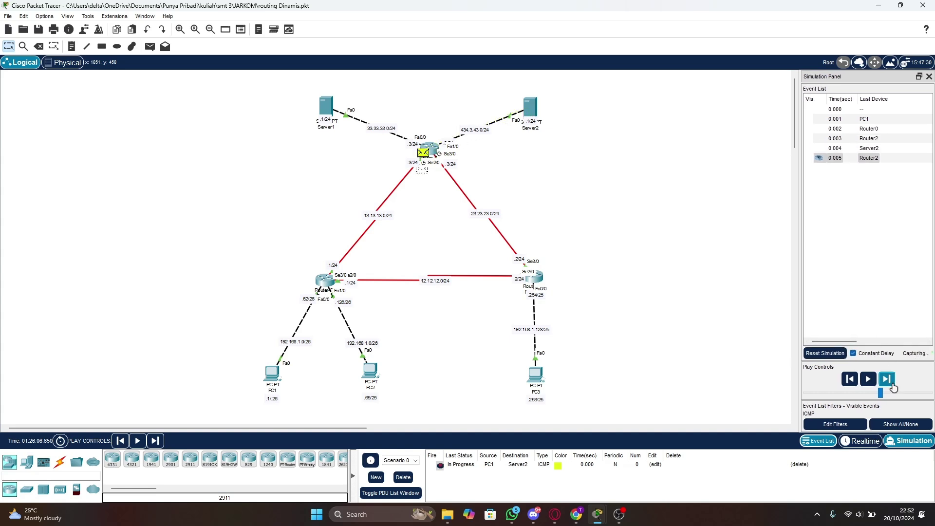
{"action": "left_click", "coordinate": [893, 387]}
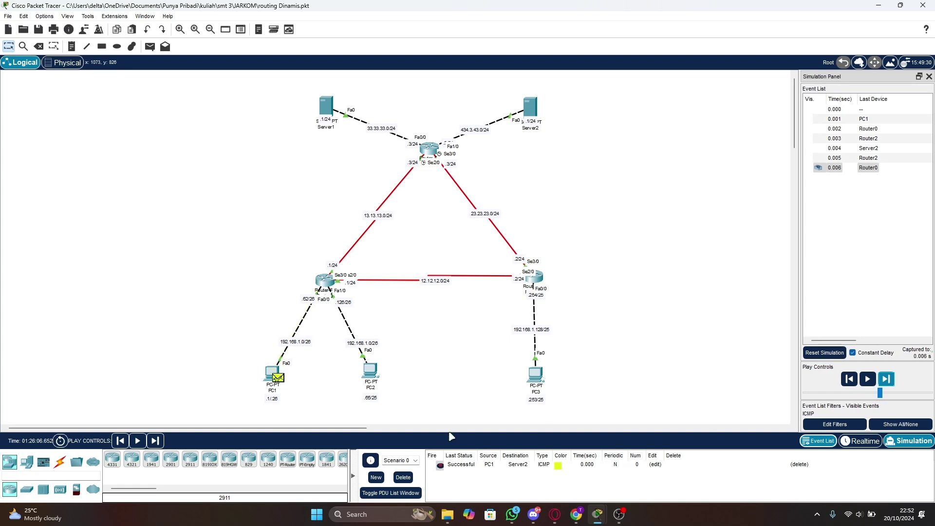
Step: Replace the PC1-to-Server2 test with a simple PDU from PC3 to PC1 and run its simulation with automatic playback
{"action": "left_click", "coordinate": [406, 477]}
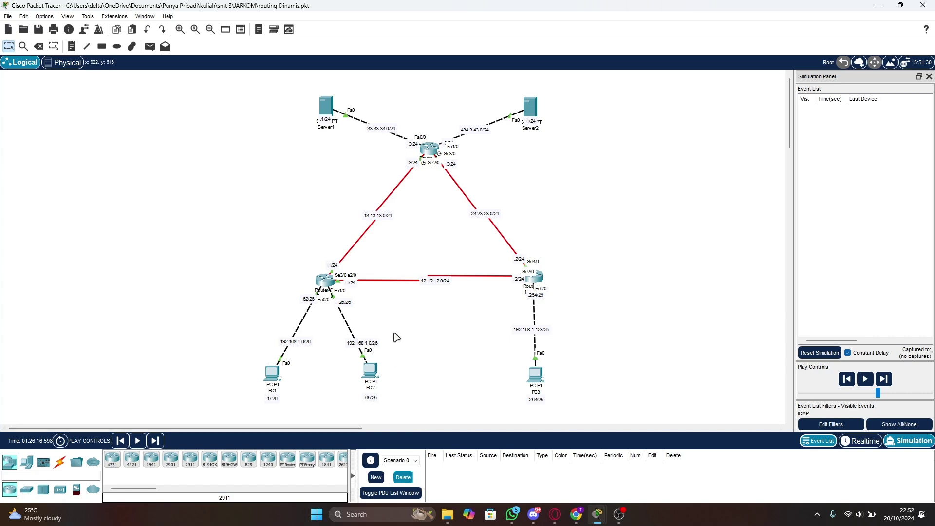
{"action": "left_click", "coordinate": [150, 46]}
{"action": "left_click", "coordinate": [535, 376]}
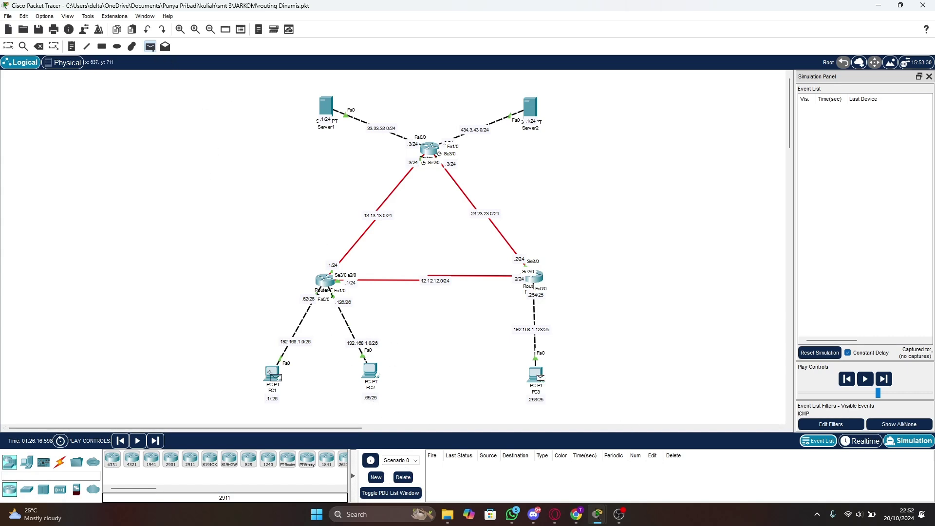
{"action": "left_click", "coordinate": [273, 374]}
{"action": "left_click", "coordinate": [868, 379]}
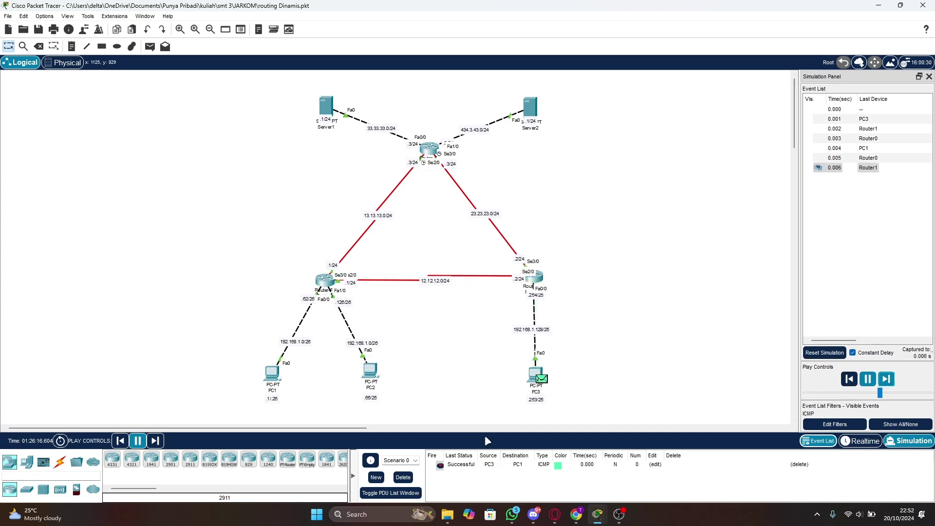
Step: Delete the PC3-to-PC1 test scenario and add a simple PDU from PC3 to PC2
{"action": "left_click", "coordinate": [401, 477]}
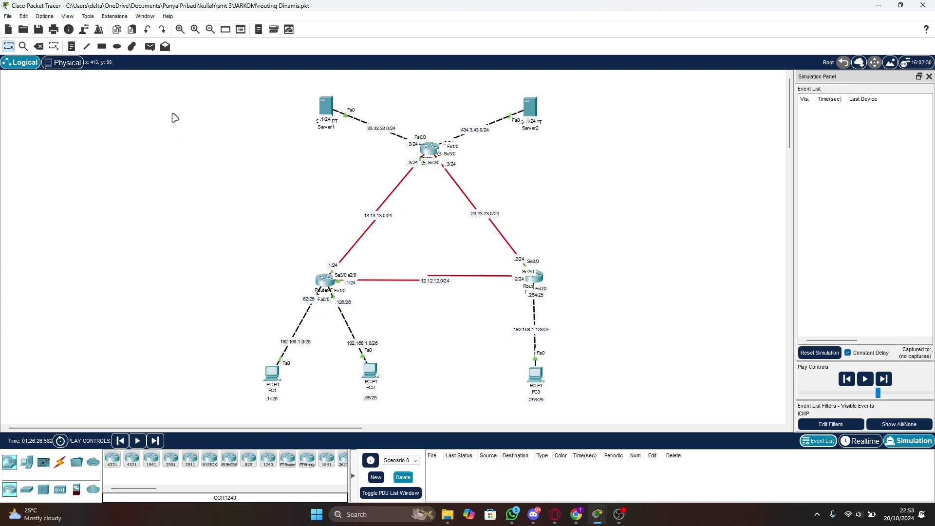
{"action": "left_click", "coordinate": [151, 50]}
{"action": "left_click", "coordinate": [539, 374]}
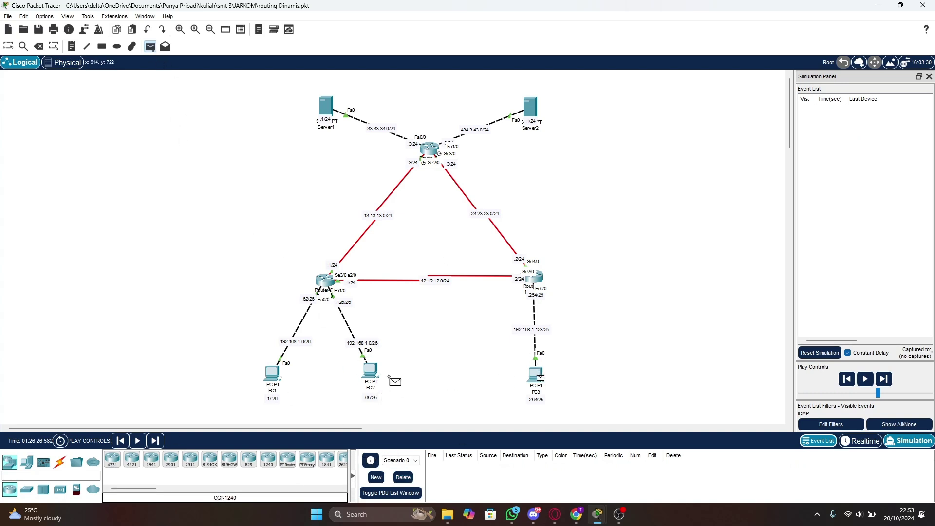
{"action": "left_click", "coordinate": [373, 371]}
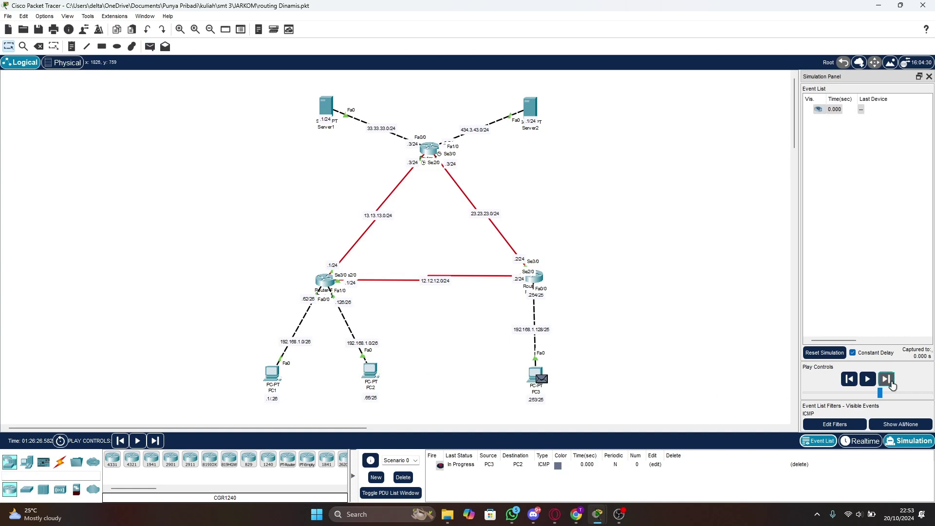
Step: Step through the ICMP events of the PC3-to-PC2 PDU until the reply returns to PC3
{"action": "left_click", "coordinate": [892, 385]}
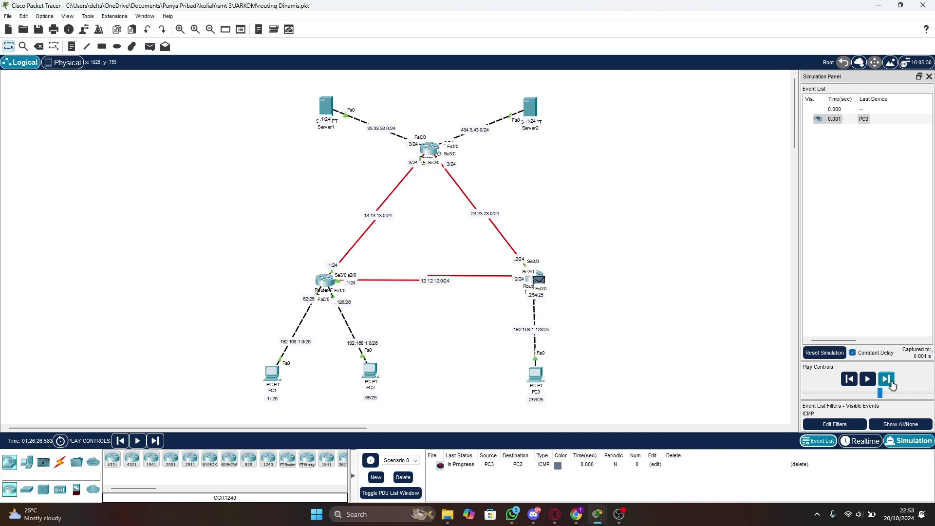
{"action": "left_click", "coordinate": [891, 385]}
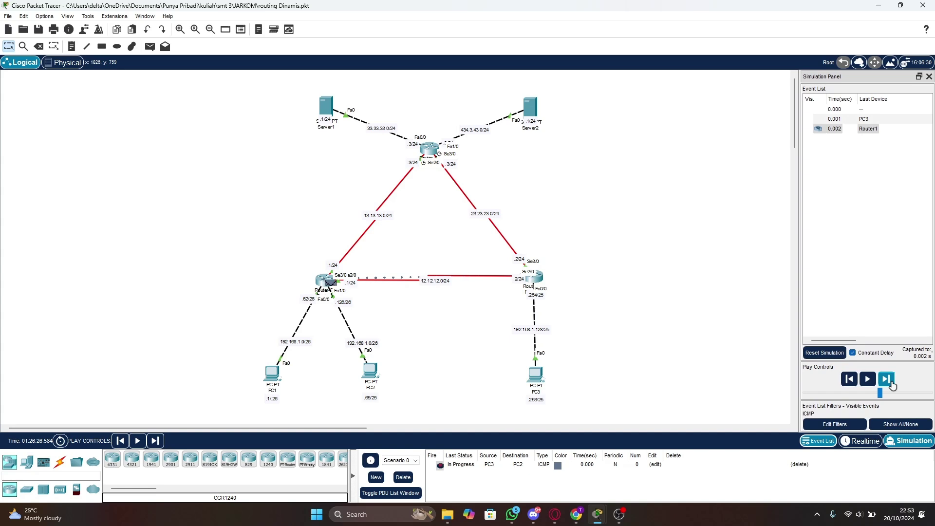
{"action": "left_click", "coordinate": [891, 384]}
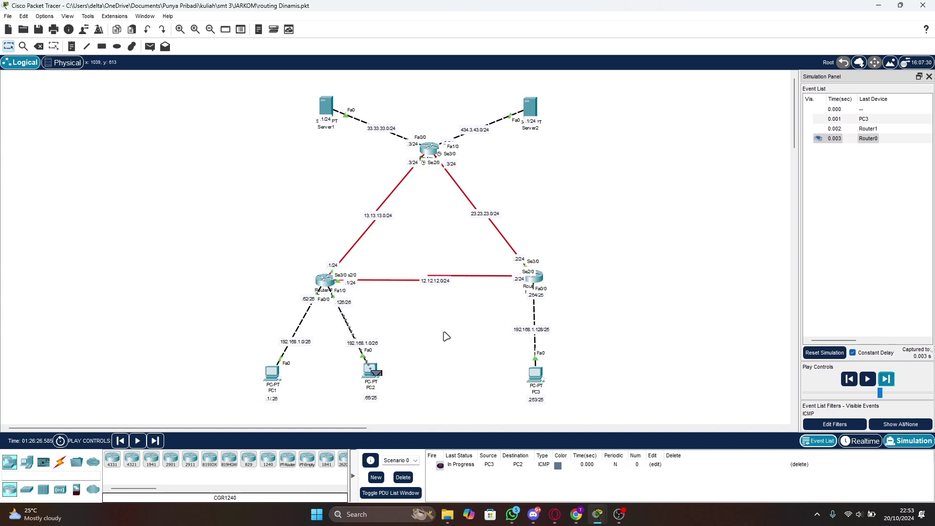
{"action": "left_click", "coordinate": [890, 386]}
{"action": "left_click", "coordinate": [890, 385]}
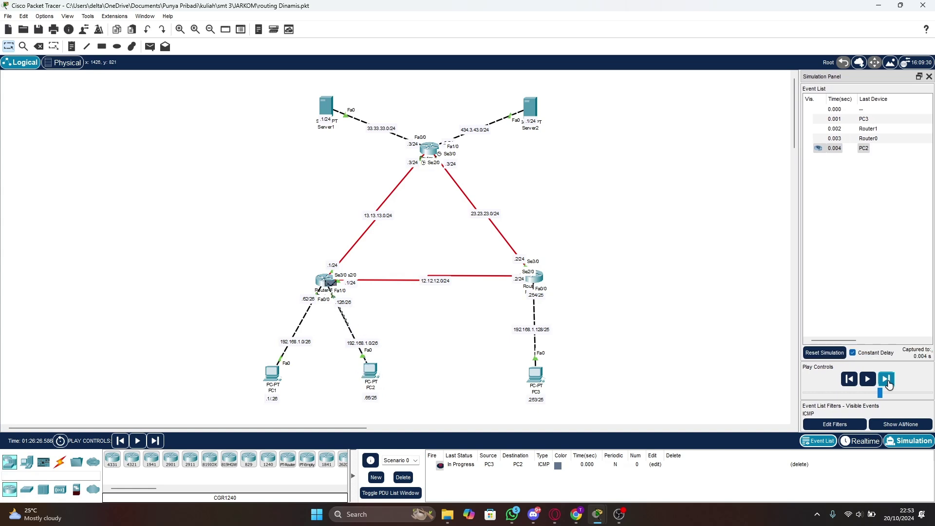
{"action": "left_click", "coordinate": [889, 385]}
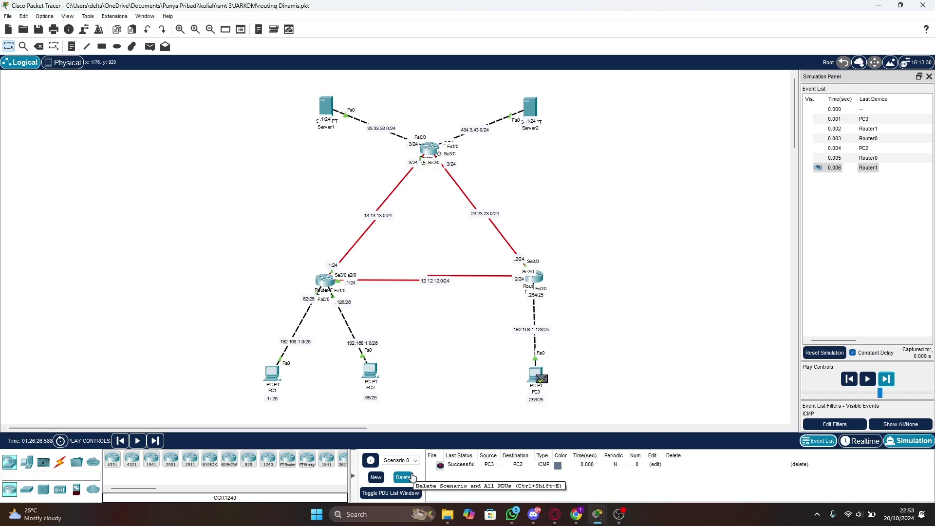
Step: Delete the PC3-to-PC2 test scenario and add a simple PDU from PC3 to Server1
{"action": "left_click", "coordinate": [411, 477]}
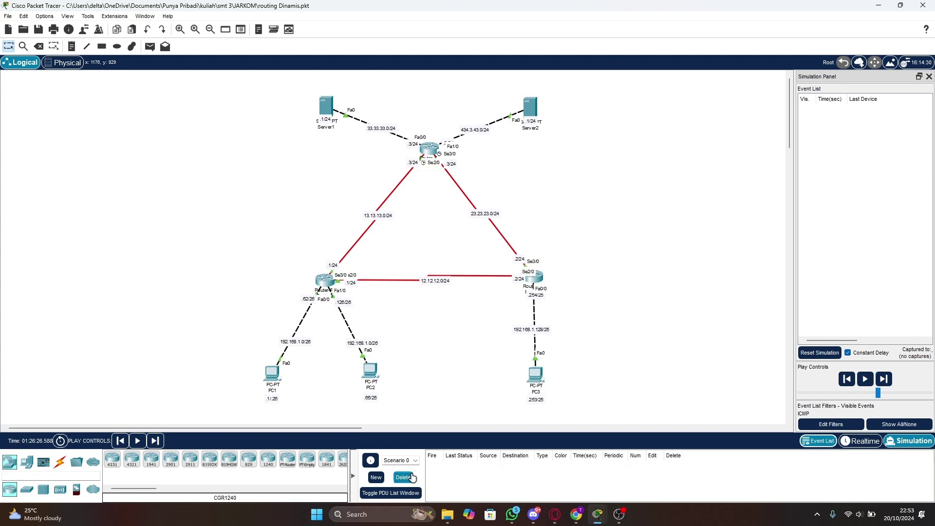
{"action": "left_click", "coordinate": [150, 46]}
{"action": "left_click", "coordinate": [537, 375]}
{"action": "left_click", "coordinate": [326, 115]}
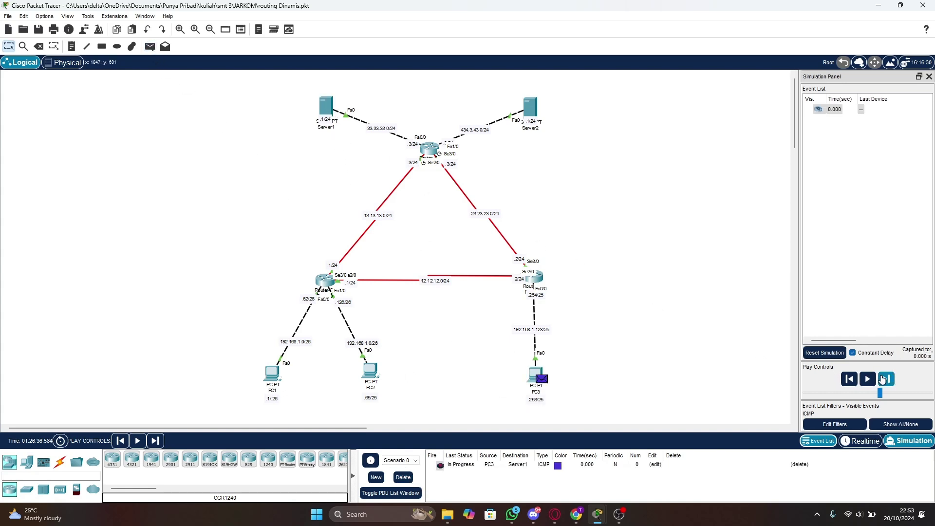
Step: Step through the ICMP events of the PC3-to-Server1 PDU until Server1's reply returns to PC3
{"action": "left_click", "coordinate": [885, 379]}
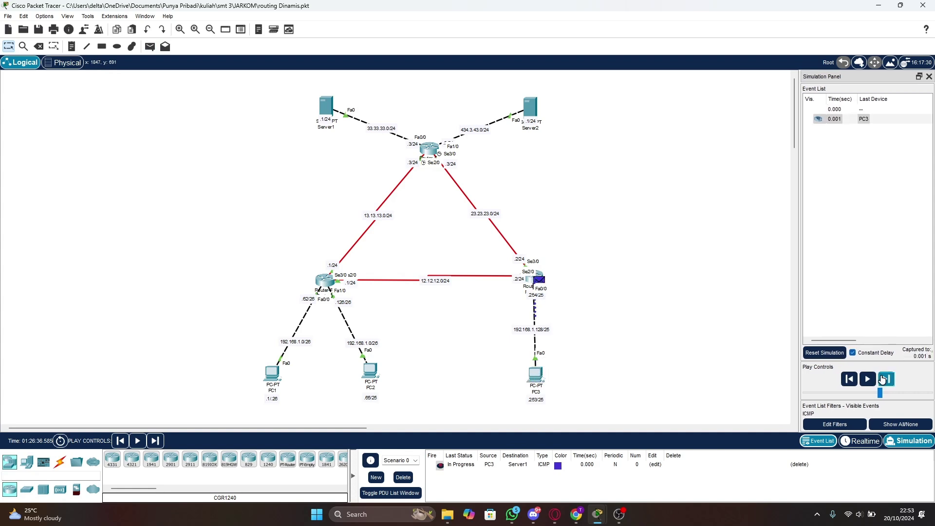
{"action": "left_click", "coordinate": [883, 380]}
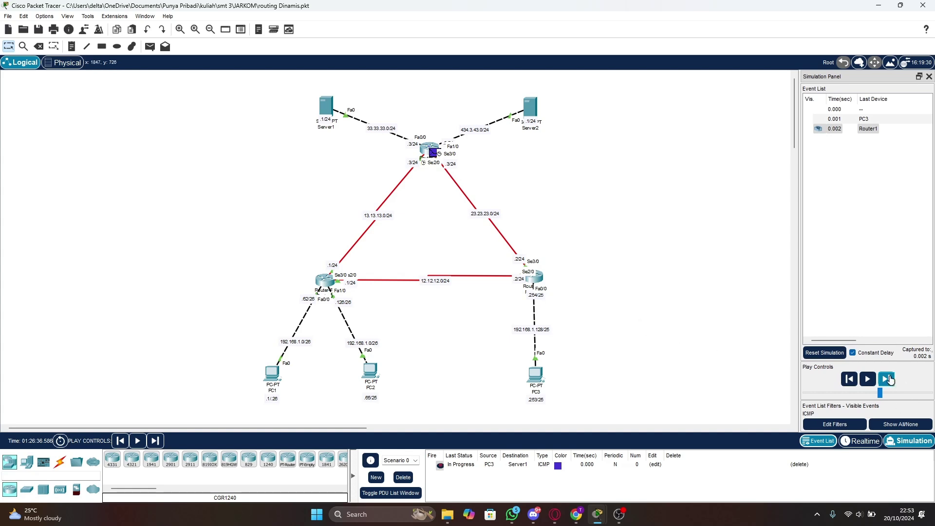
{"action": "left_click", "coordinate": [888, 380]}
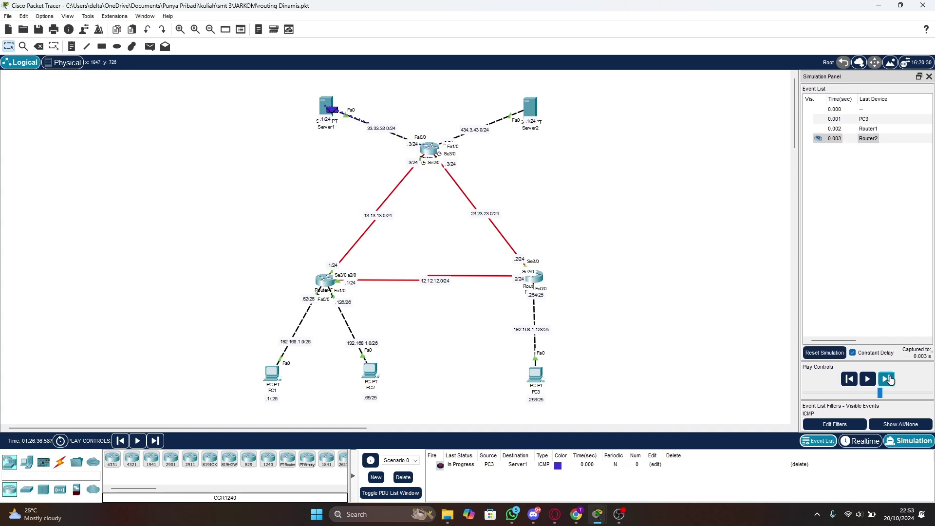
{"action": "left_click", "coordinate": [887, 379]}
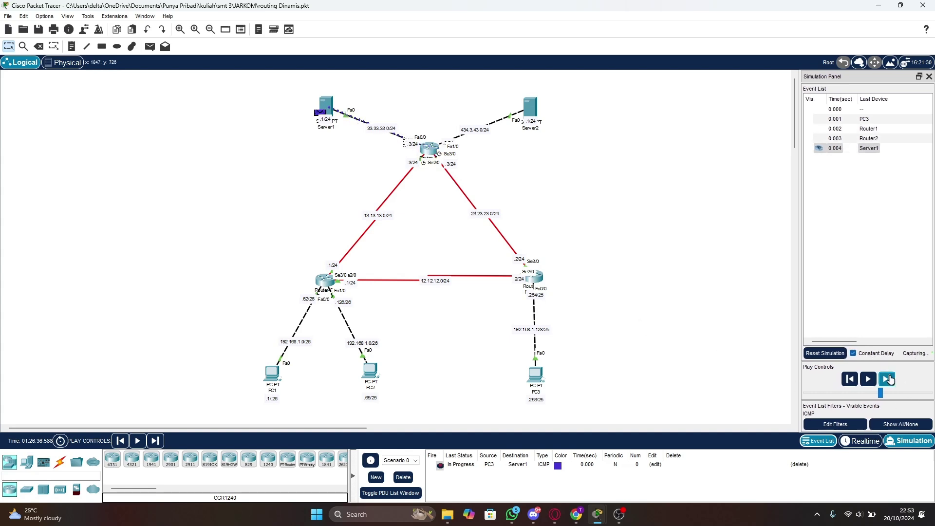
{"action": "left_click", "coordinate": [886, 379]}
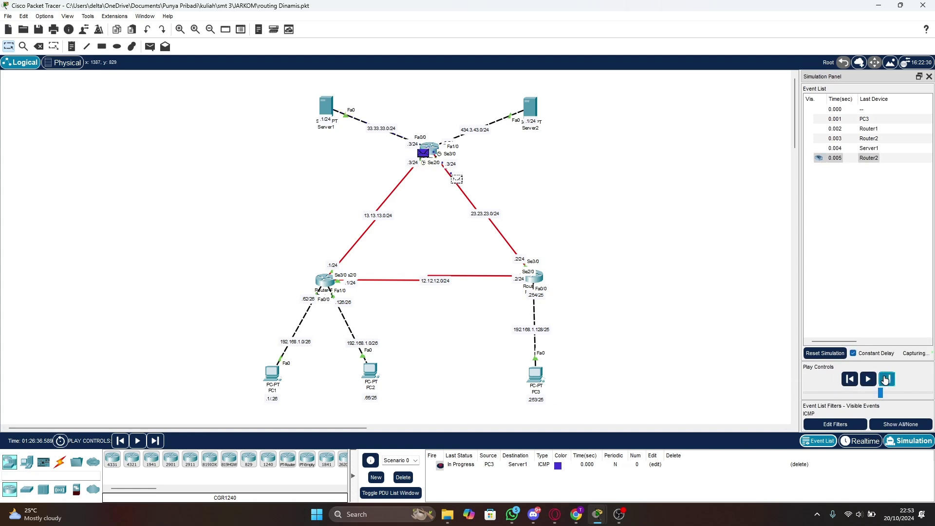
{"action": "left_click", "coordinate": [886, 379]}
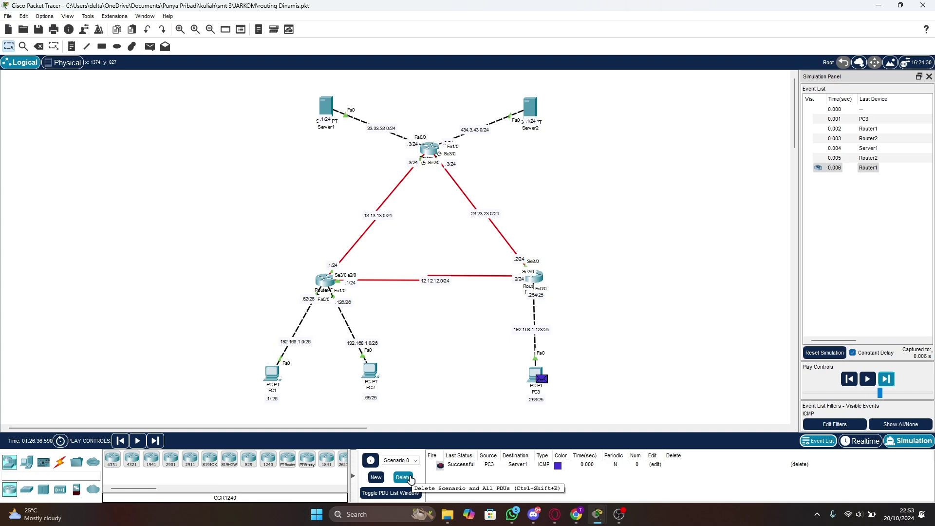
Step: Delete the PC3-to-Server1 test scenario and add a simple PDU from PC3 to Server2
{"action": "left_click", "coordinate": [403, 478]}
{"action": "left_click", "coordinate": [150, 47]}
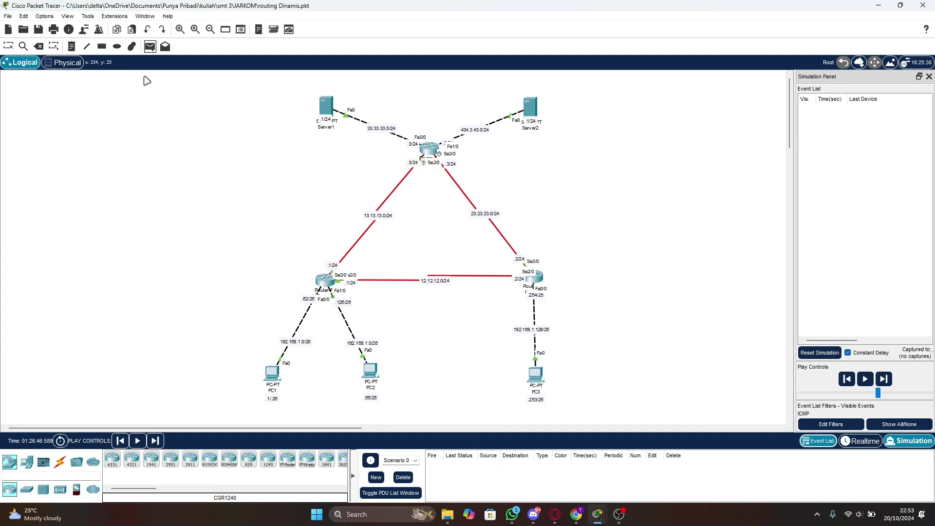
{"action": "left_click", "coordinate": [539, 375]}
{"action": "left_click", "coordinate": [539, 124]}
Step: Advance the PC3-to-Server2 simulation event by event until Server2's reply reaches PC3
{"action": "left_click", "coordinate": [884, 379]}
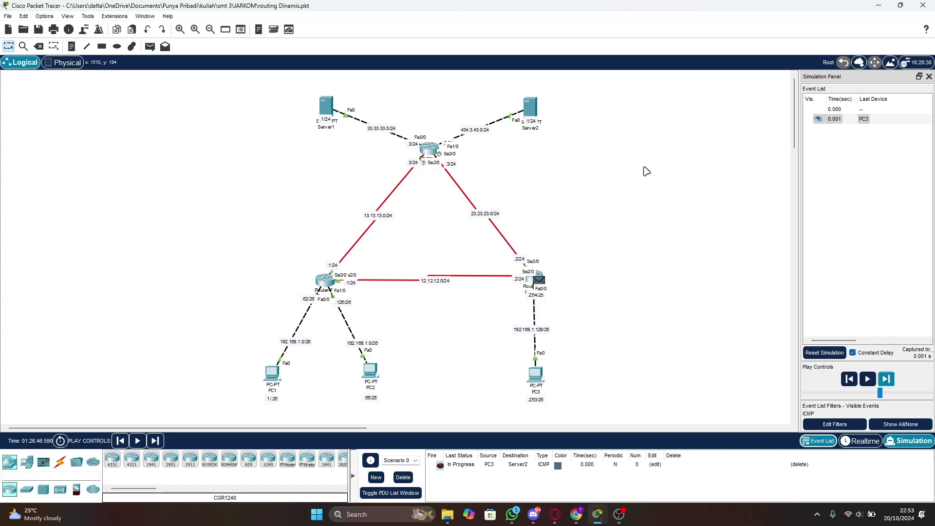
{"action": "left_click", "coordinate": [885, 380]}
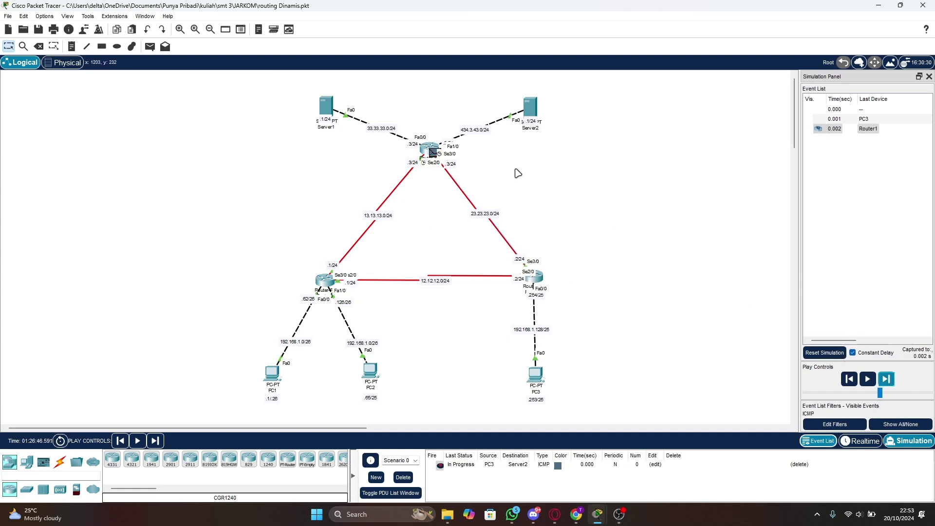
{"action": "left_click", "coordinate": [888, 379]}
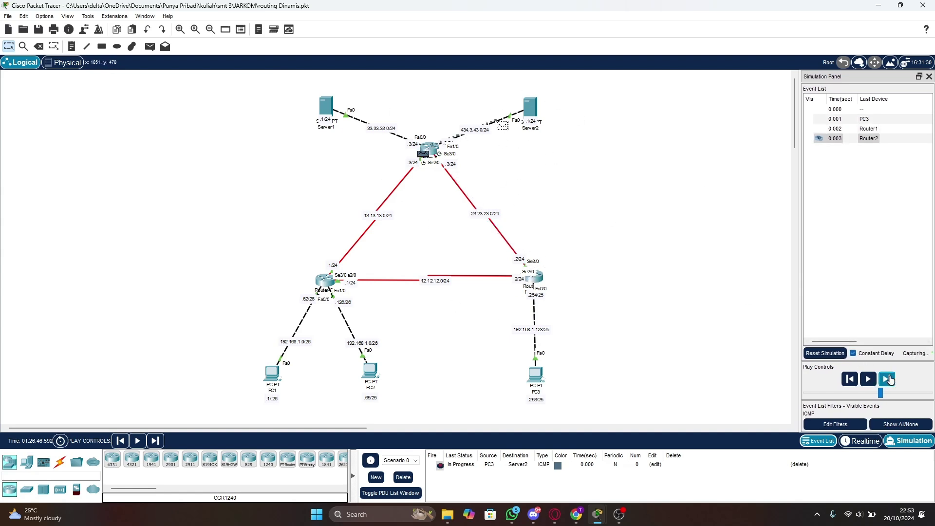
{"action": "left_click", "coordinate": [889, 379]}
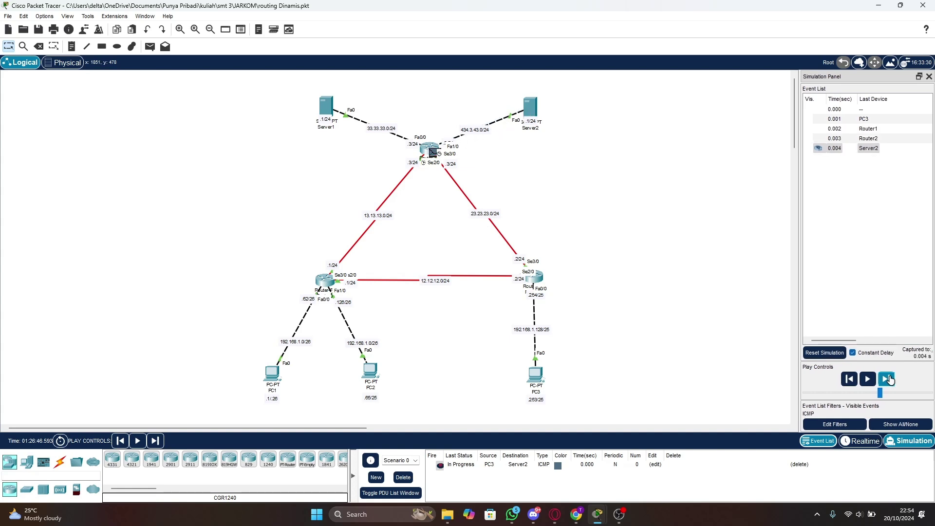
{"action": "left_click", "coordinate": [889, 380]}
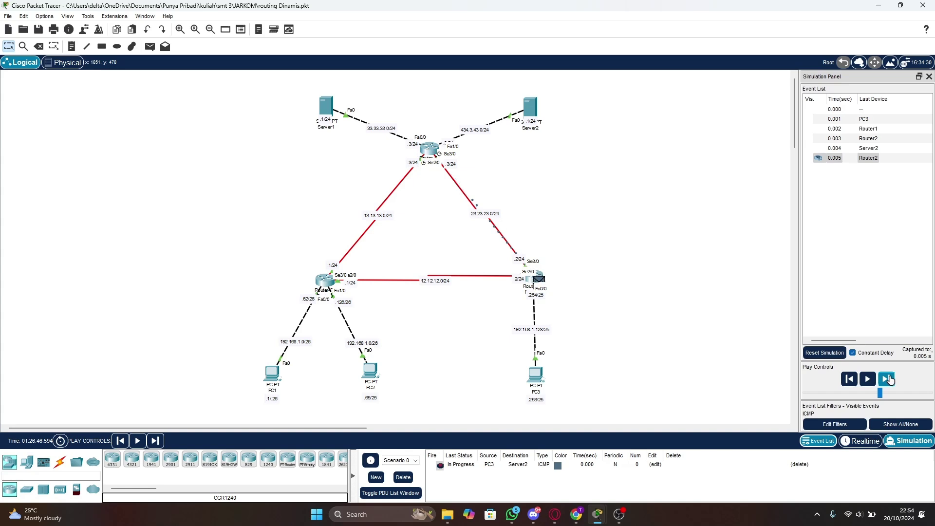
{"action": "left_click", "coordinate": [890, 380]}
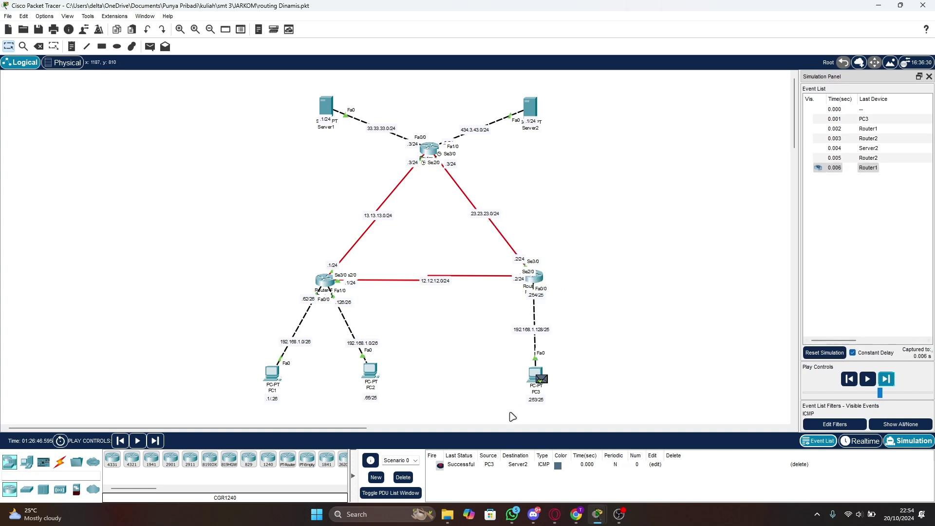
Step: Delete the PC3-to-Server2 test scenario and add a simple PDU from Server1 to Server2
{"action": "left_click", "coordinate": [403, 478]}
{"action": "left_click", "coordinate": [150, 47]}
{"action": "left_click", "coordinate": [326, 105]}
{"action": "left_click", "coordinate": [531, 107]}
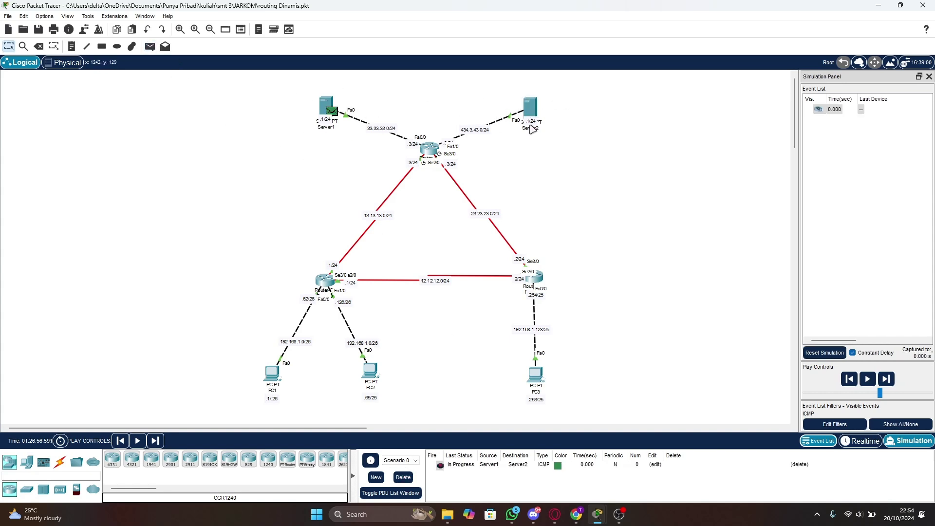
Step: Step through the ICMP events of the Server1-to-Server2 PDU until the reply returns to Server1
{"action": "left_click", "coordinate": [886, 379]}
{"action": "left_click", "coordinate": [885, 379]}
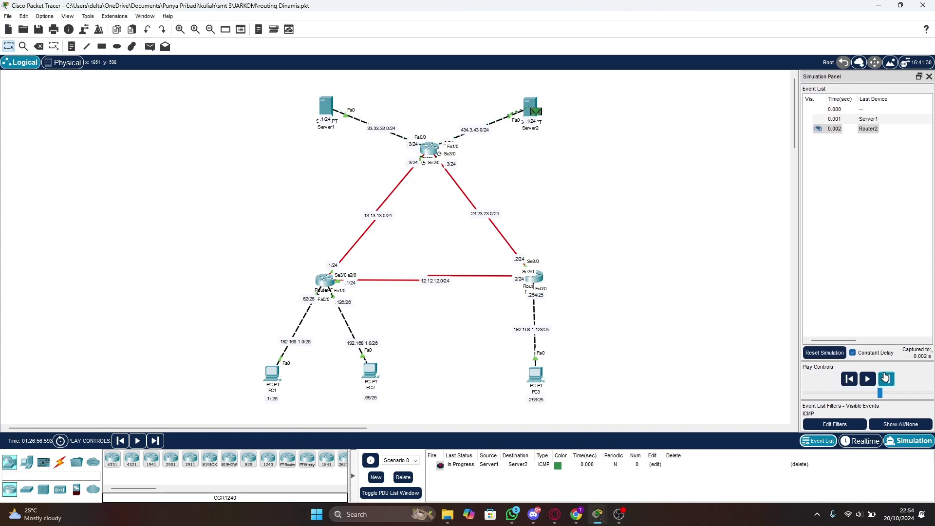
{"action": "left_click", "coordinate": [885, 378]}
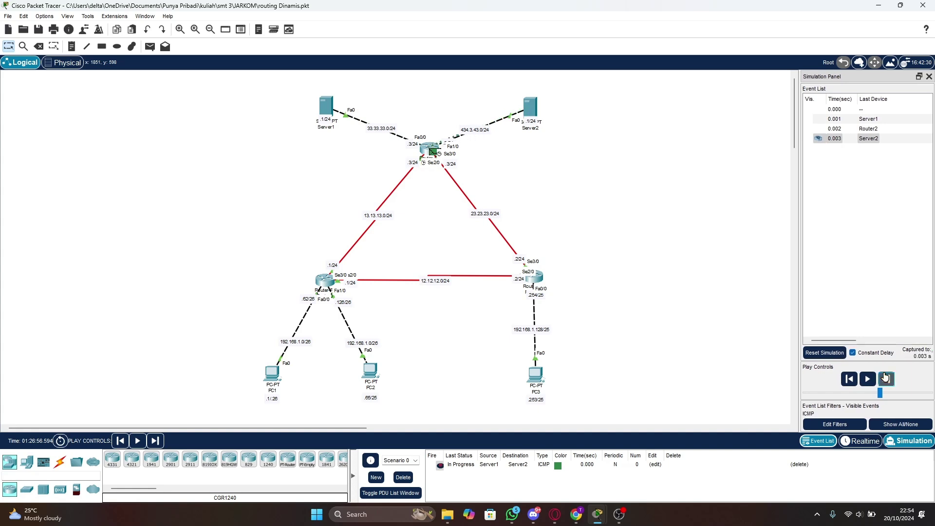
{"action": "left_click", "coordinate": [885, 378]}
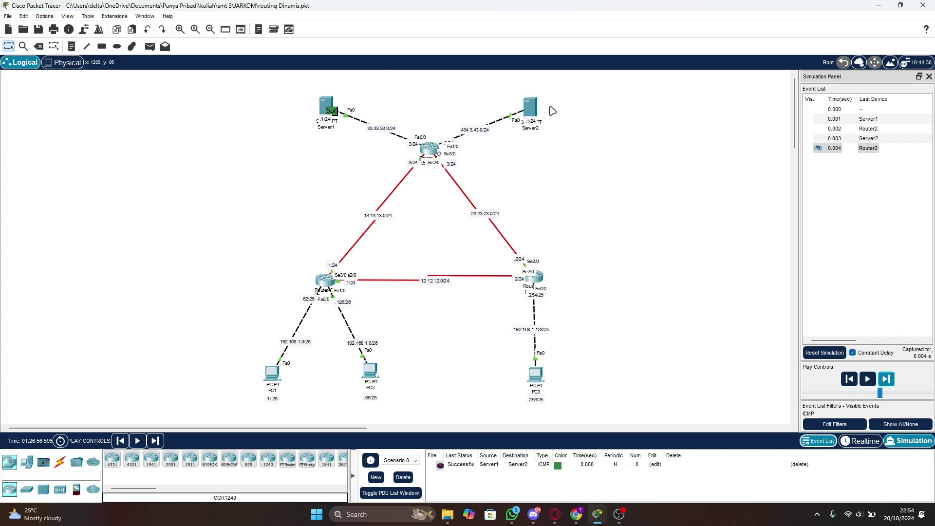
Step: Replace the Server1-to-Server2 test with a simple PDU from Server1 to PC1 and play its simulation until the reply reaches Server1
{"action": "left_click", "coordinate": [396, 478]}
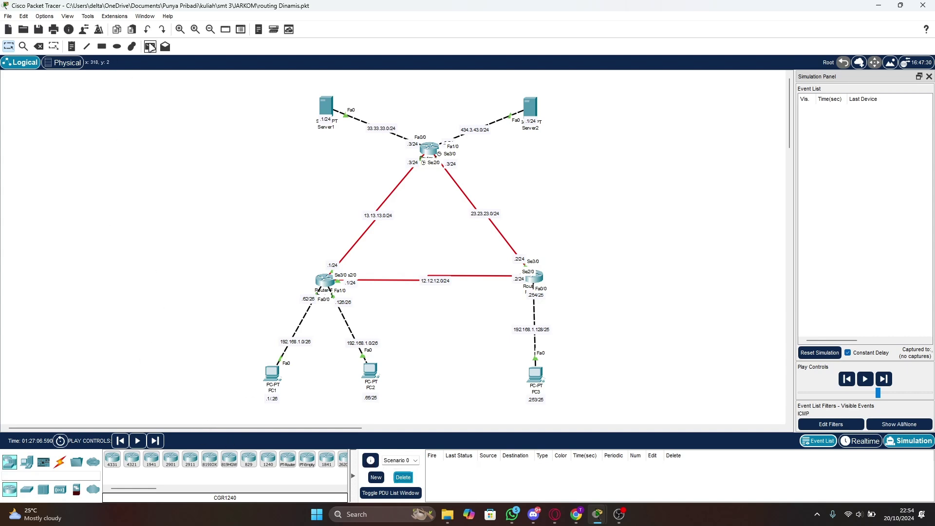
{"action": "left_click", "coordinate": [151, 47]}
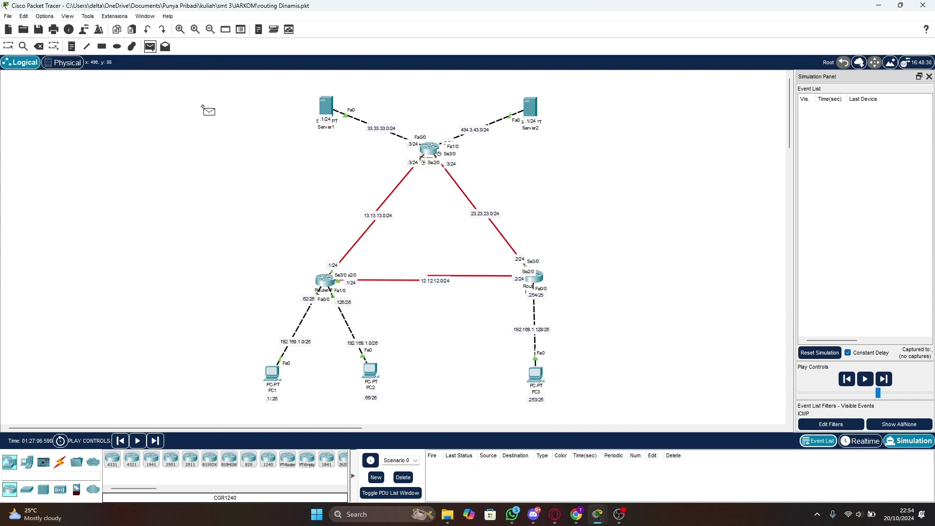
{"action": "left_click", "coordinate": [329, 108]}
{"action": "left_click", "coordinate": [272, 373]}
{"action": "left_click", "coordinate": [868, 378]}
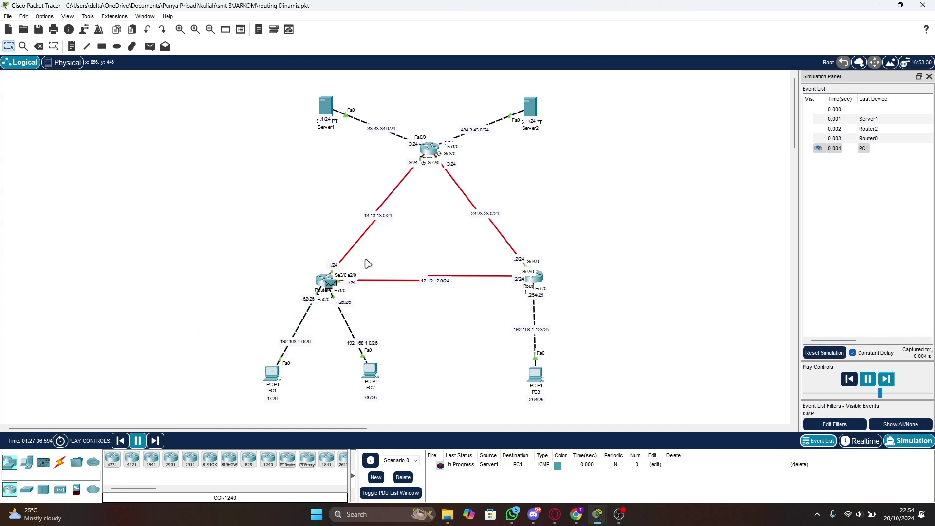
{"action": "left_click", "coordinate": [887, 378]}
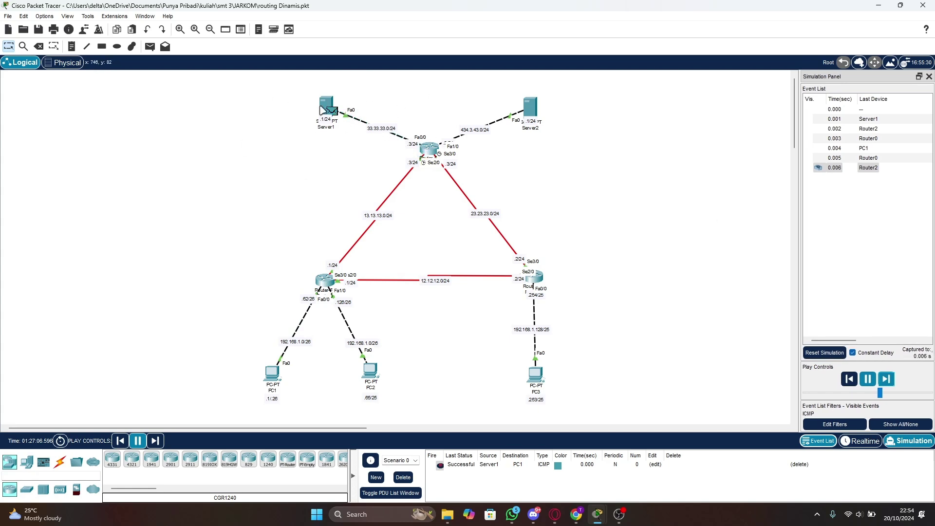
Step: Delete the Server1-to-PC1 test scenario and add a simple PDU from Server1 to PC2
{"action": "left_click", "coordinate": [404, 478]}
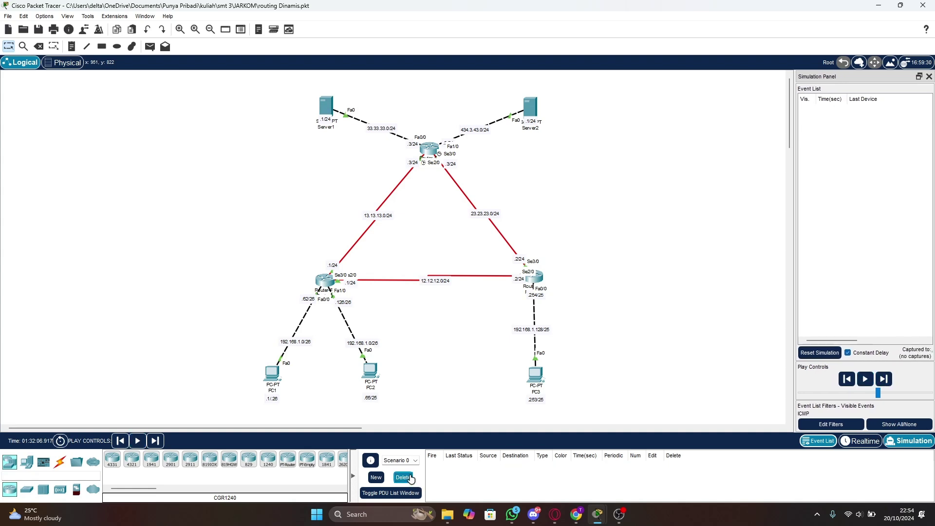
{"action": "left_click", "coordinate": [150, 47]}
{"action": "left_click", "coordinate": [328, 111]}
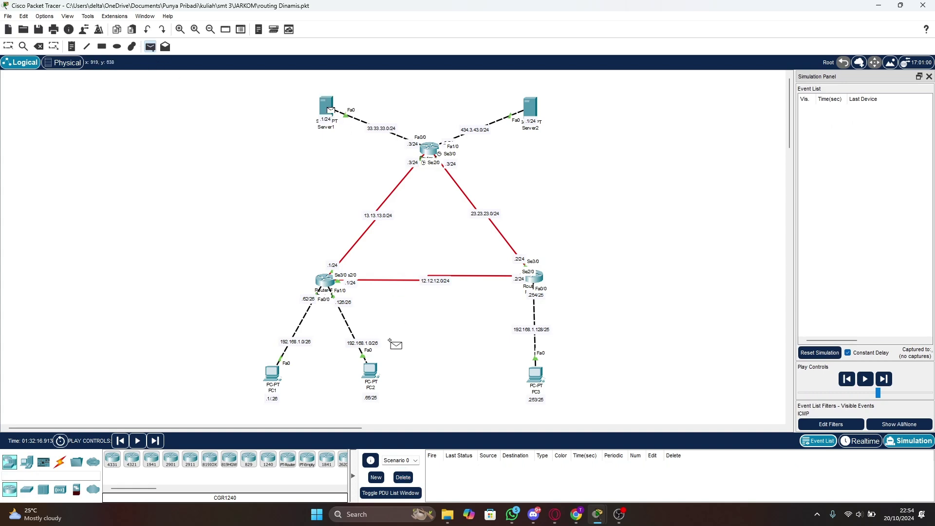
{"action": "left_click", "coordinate": [372, 373]}
Step: Play the Server1-to-PC2 simulation automatically and advance its remaining events until PC2's reply reaches Server1
{"action": "left_click", "coordinate": [867, 379]}
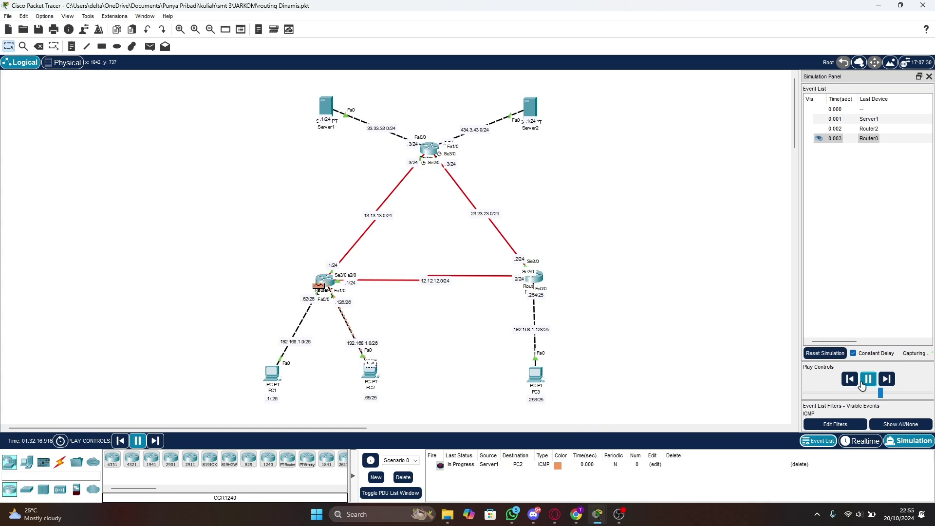
{"action": "left_click", "coordinate": [887, 380]}
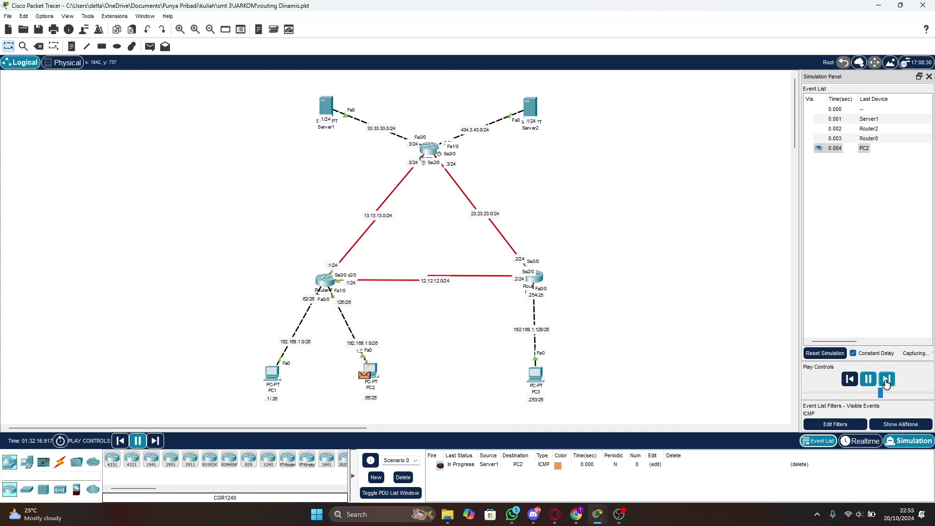
{"action": "left_click", "coordinate": [888, 380]}
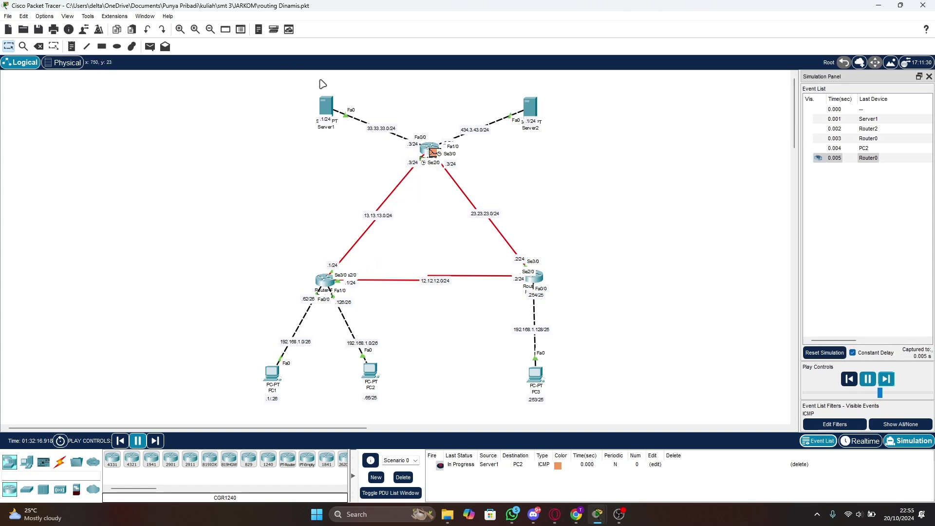
{"action": "left_click", "coordinate": [887, 380]}
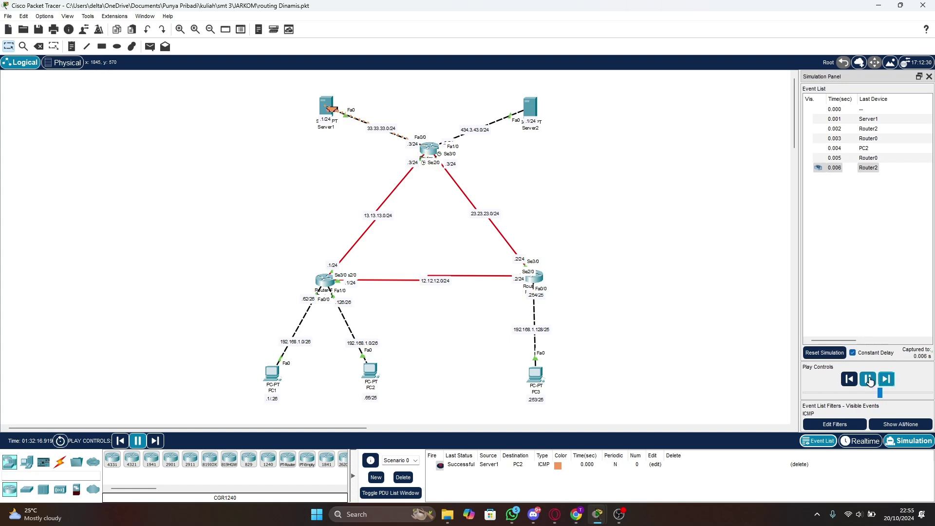
Step: Delete the Server1-to-PC2 test scenario and add a simple PDU from Server1 to PC3
{"action": "left_click", "coordinate": [404, 477]}
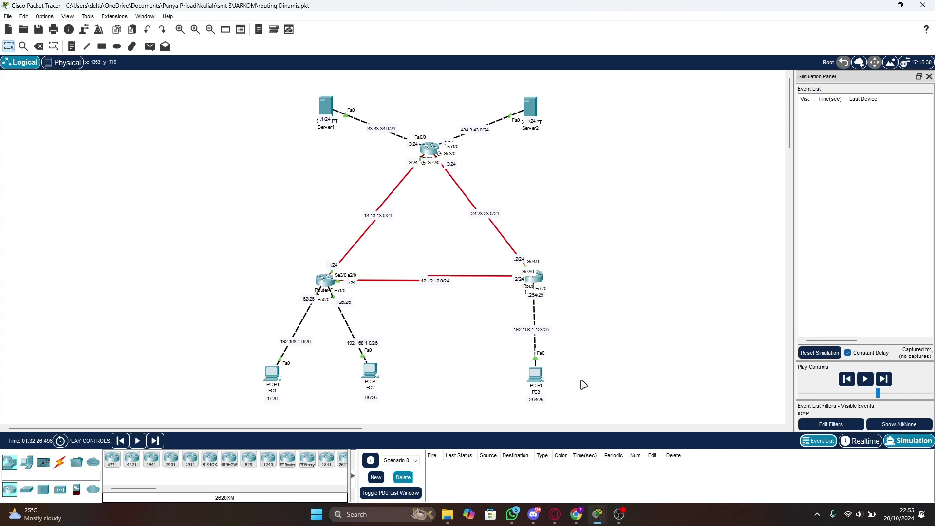
{"action": "left_click", "coordinate": [150, 46]}
{"action": "left_click", "coordinate": [536, 374]}
Step: Advance the Server1-to-PC3 simulation event by event until the reply reaches Server1, and delete its test scenario
{"action": "left_click", "coordinate": [886, 379]}
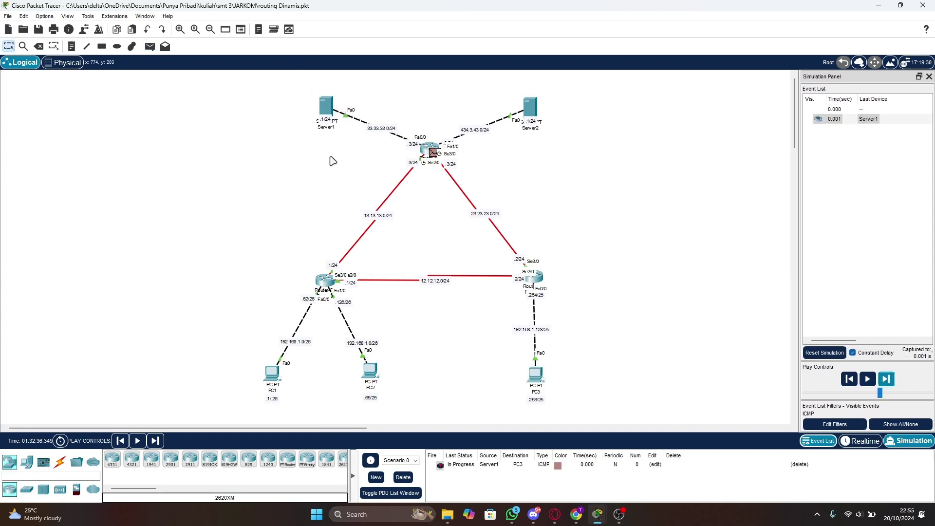
{"action": "left_click", "coordinate": [886, 379]}
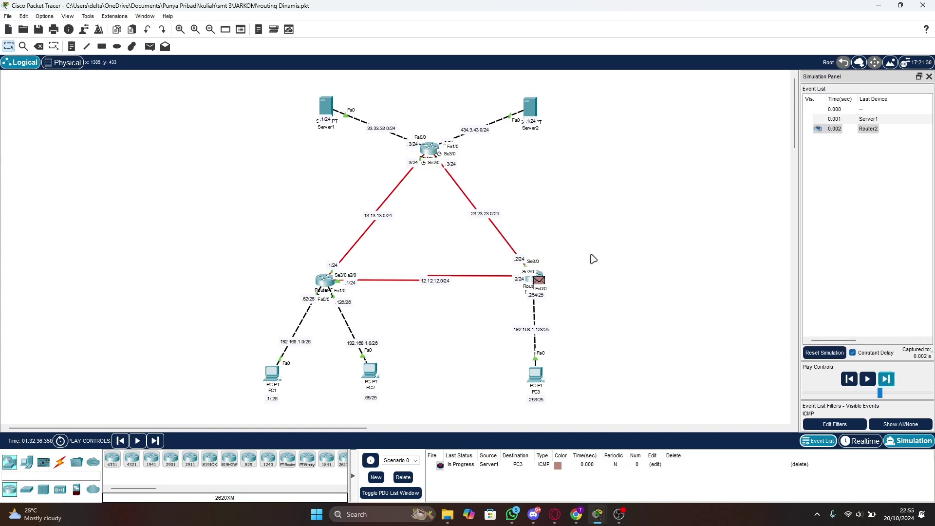
{"action": "left_click", "coordinate": [888, 380]}
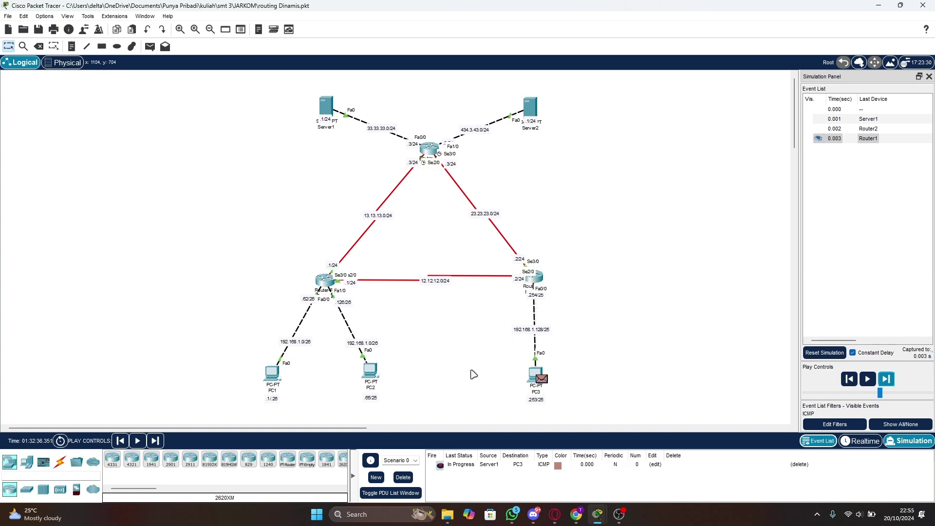
{"action": "left_click", "coordinate": [888, 380]}
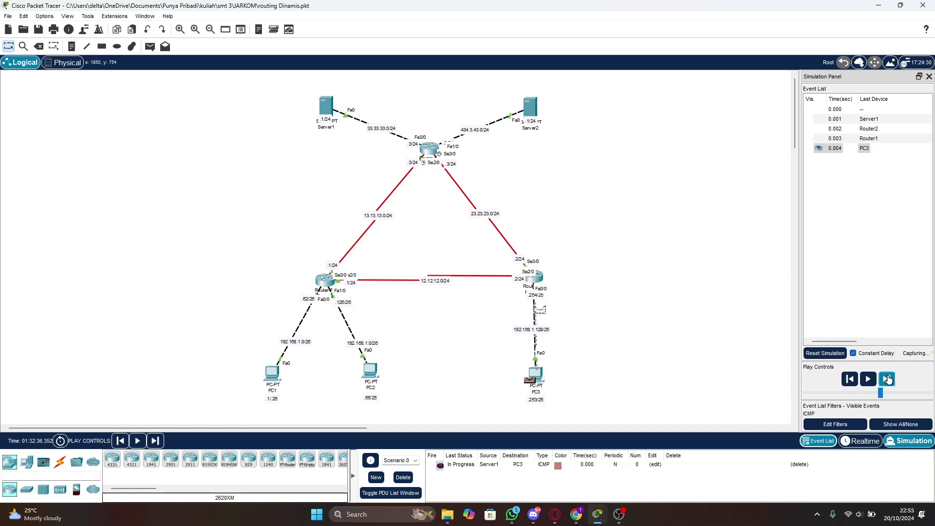
{"action": "left_click", "coordinate": [888, 380]}
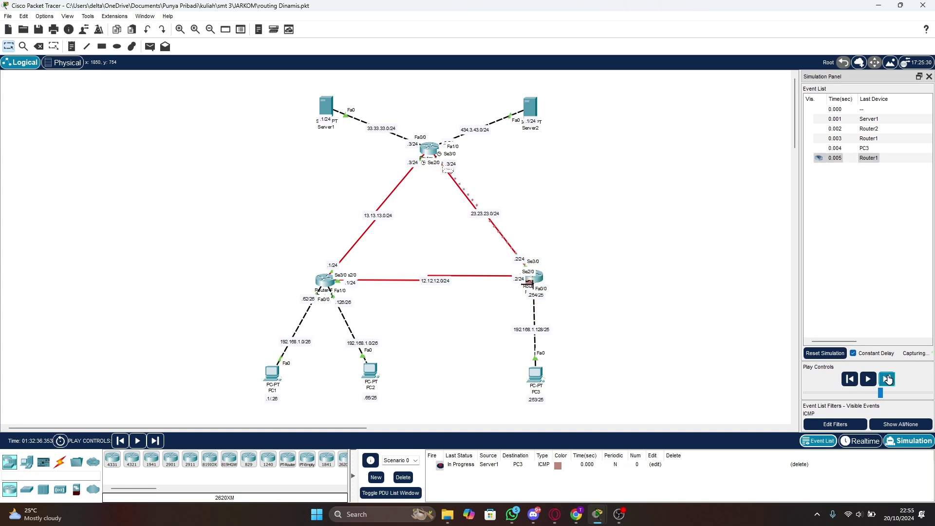
{"action": "left_click", "coordinate": [887, 380]}
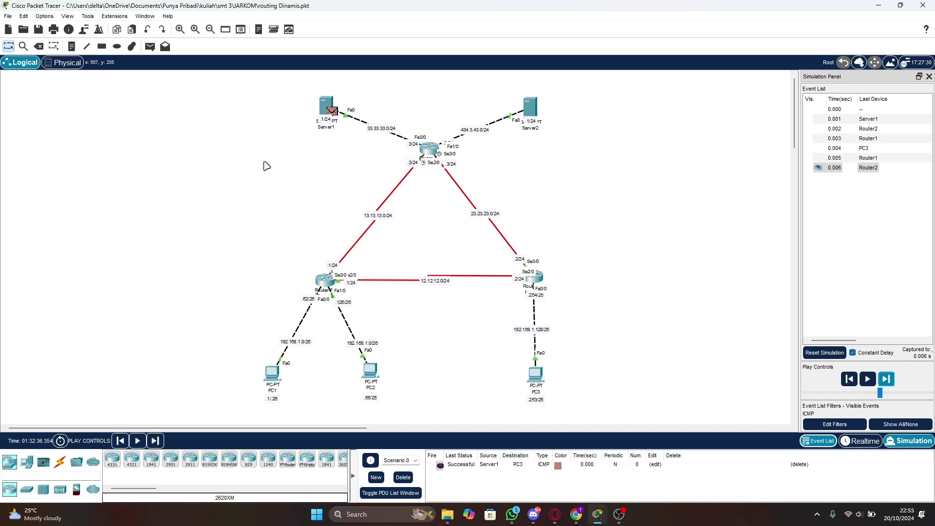
{"action": "left_click", "coordinate": [403, 477]}
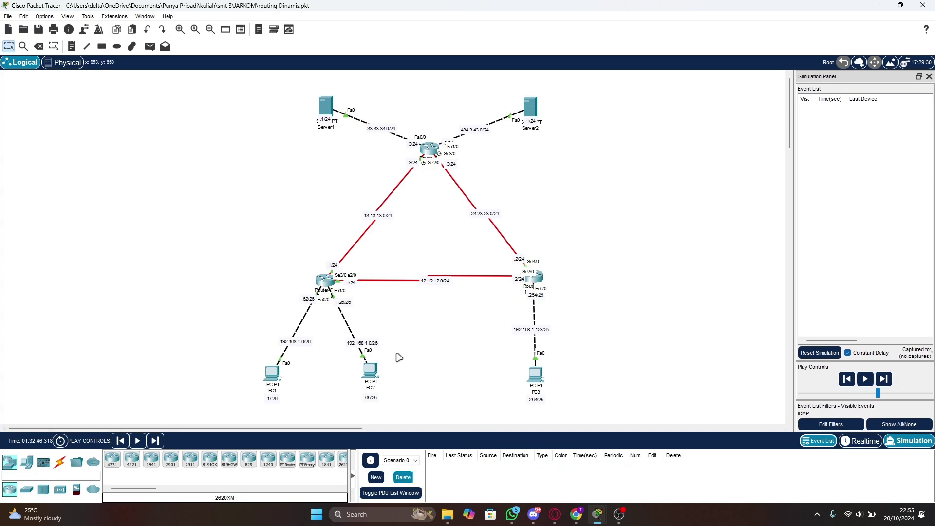
Step: Switch to Chrome to read lab instructions 8 to 10 on the dynamic routing page, and return to Packet Tracer
{"action": "left_click", "coordinate": [590, 515]}
{"action": "scroll", "coordinate": [378, 361], "scroll_direction": "down", "scroll_amount": 2}
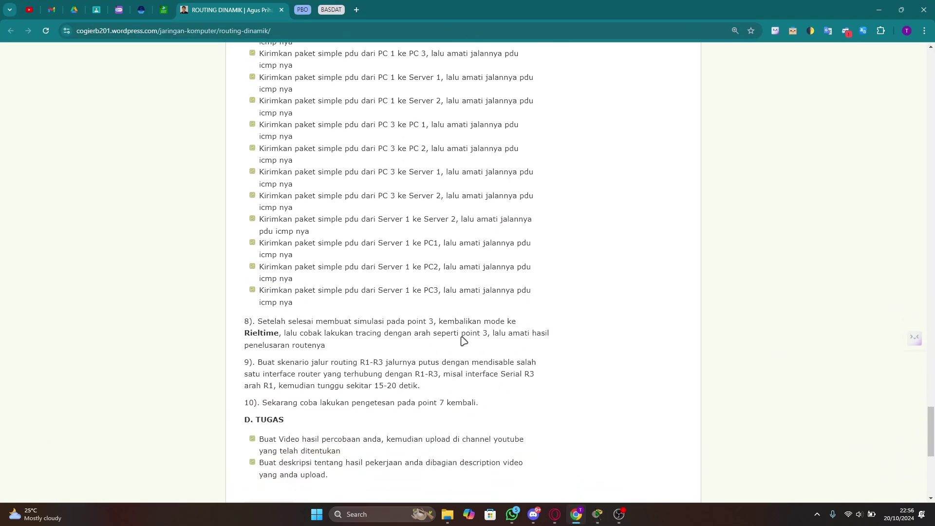
{"action": "double_click", "coordinate": [363, 363]}
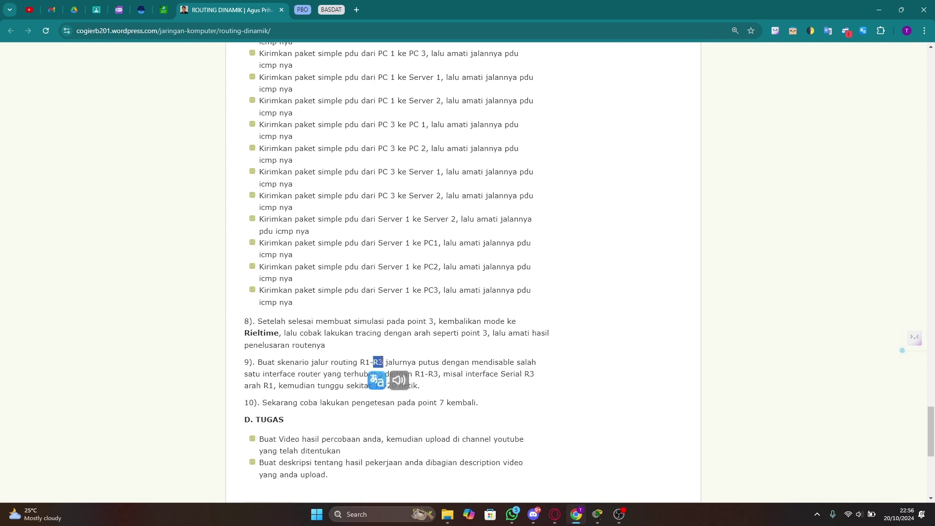
{"action": "left_click", "coordinate": [485, 392]}
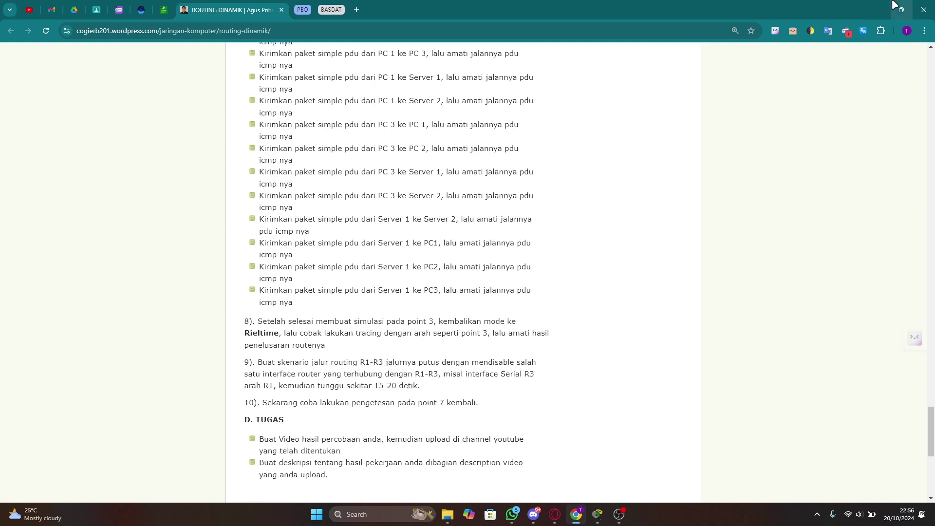
{"action": "left_click", "coordinate": [879, 10]}
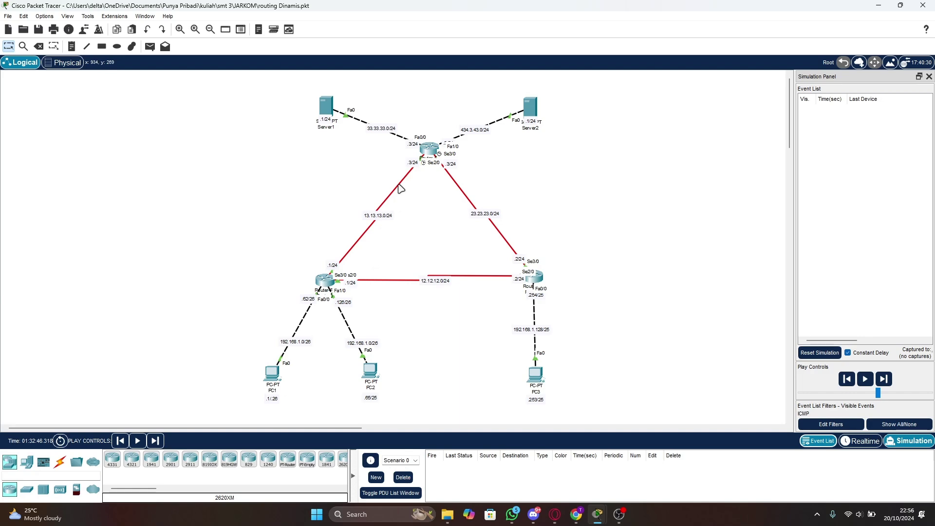
Step: Shut down Router0's Serial3/0 interface on the 13.13.13.0/24 link and close the router's configuration window
{"action": "left_click", "coordinate": [322, 285]}
{"action": "left_click", "coordinate": [378, 131]}
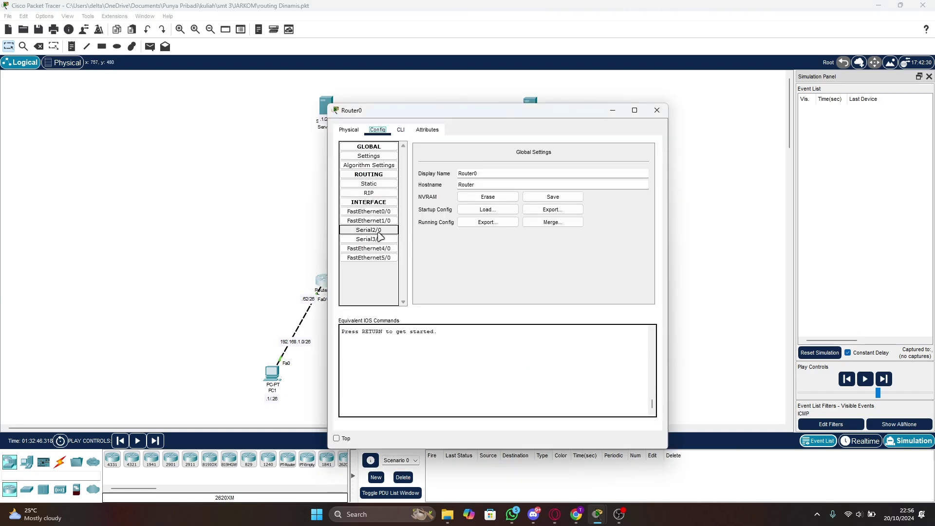
{"action": "left_click_drag", "start_coordinate": [432, 110], "coordinate": [581, 108]}
{"action": "left_click", "coordinate": [517, 238]}
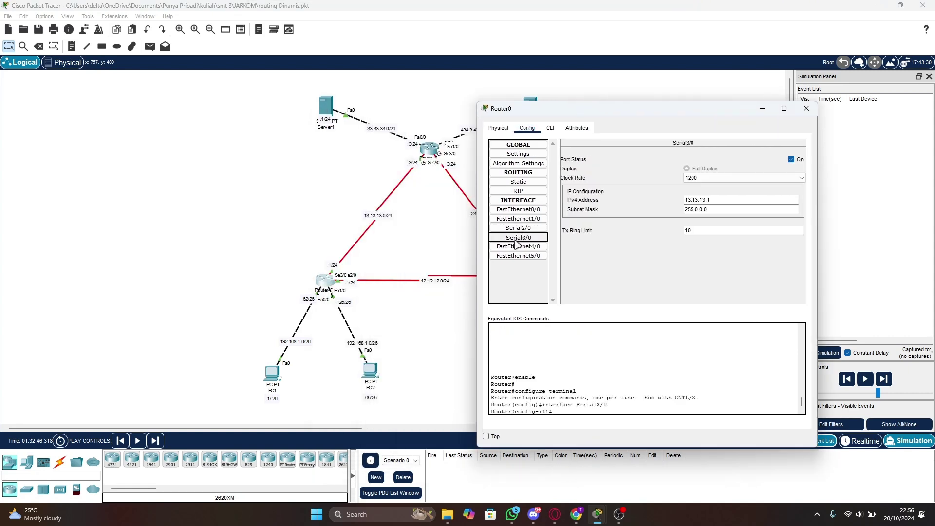
{"action": "left_click", "coordinate": [525, 229]}
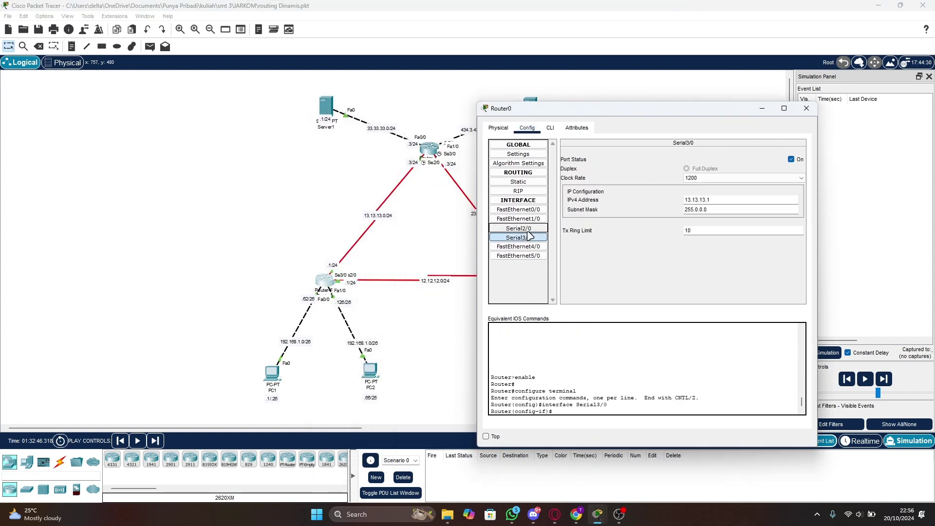
{"action": "left_click", "coordinate": [527, 236]}
{"action": "left_click", "coordinate": [791, 159]}
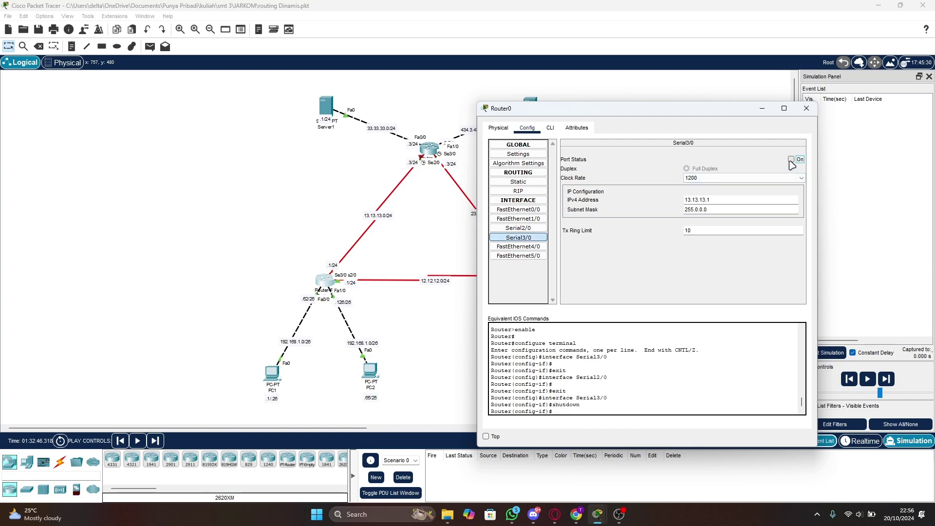
{"action": "left_click", "coordinate": [807, 108]}
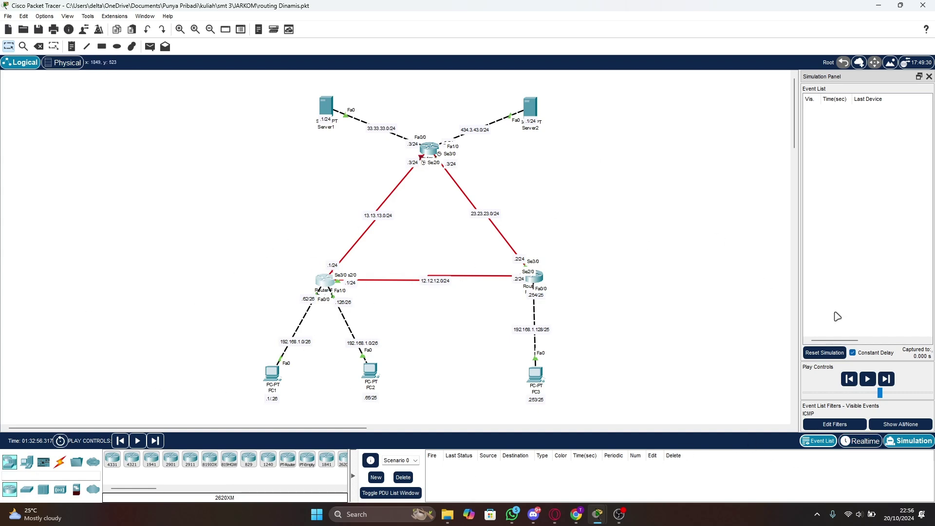
Step: Switch to Realtime mode, fast-forward the network time, and return to Simulation mode
{"action": "left_click", "coordinate": [862, 441]}
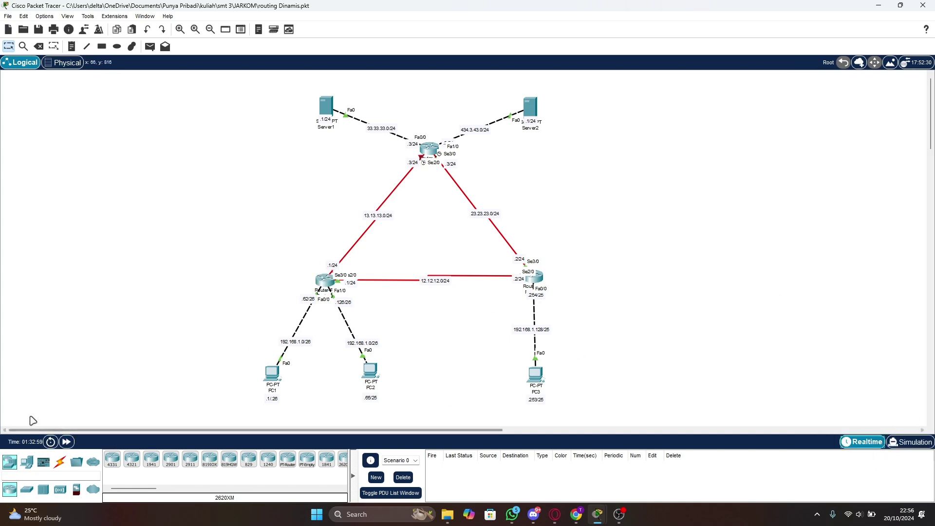
{"action": "left_click", "coordinate": [67, 441]}
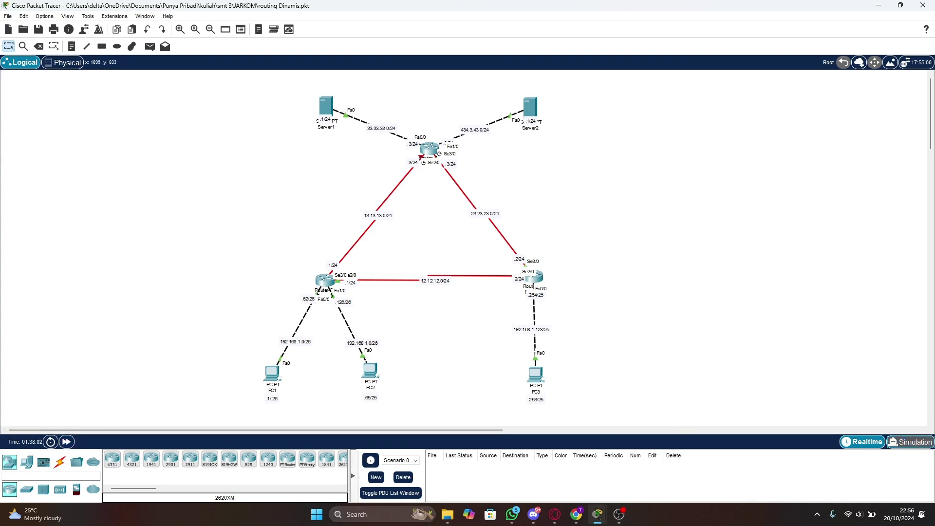
{"action": "left_click", "coordinate": [891, 443]}
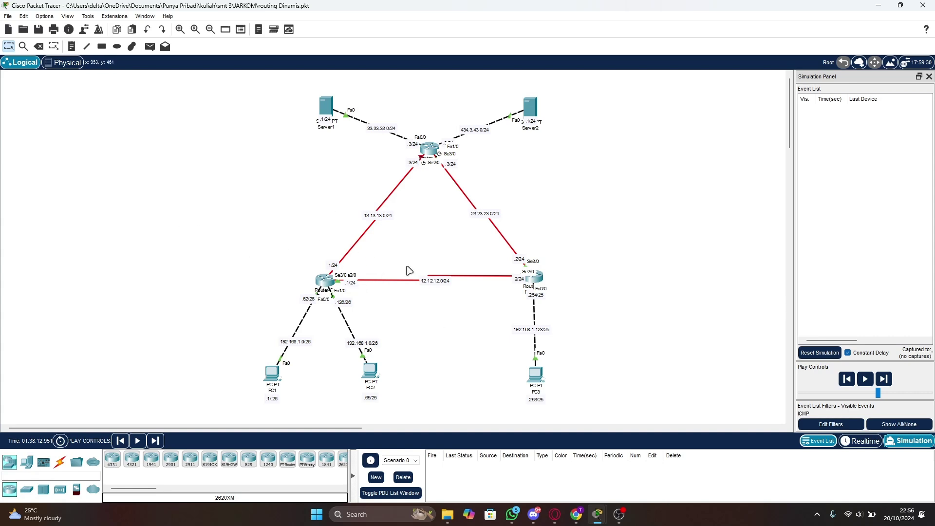
Step: Add a simple PDU from PC1 to Server1 and play its simulation automatically until the reply reaches PC1
{"action": "left_click", "coordinate": [151, 46]}
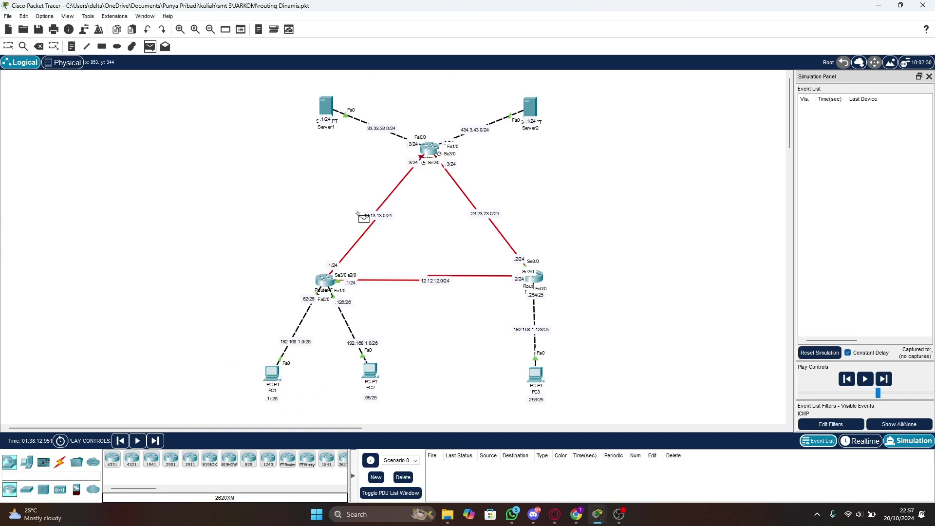
{"action": "left_click", "coordinate": [273, 375]}
{"action": "left_click", "coordinate": [326, 107]}
{"action": "left_click", "coordinate": [875, 383]}
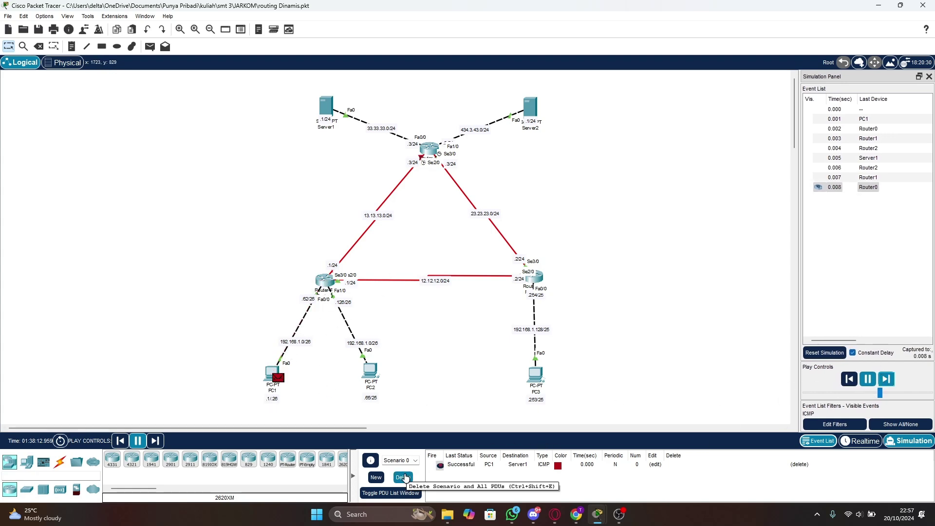
Step: Delete the PC1-to-Server1 test scenario and add a simple PDU from PC2 to Server1
{"action": "left_click", "coordinate": [404, 477]}
{"action": "left_click", "coordinate": [150, 47]}
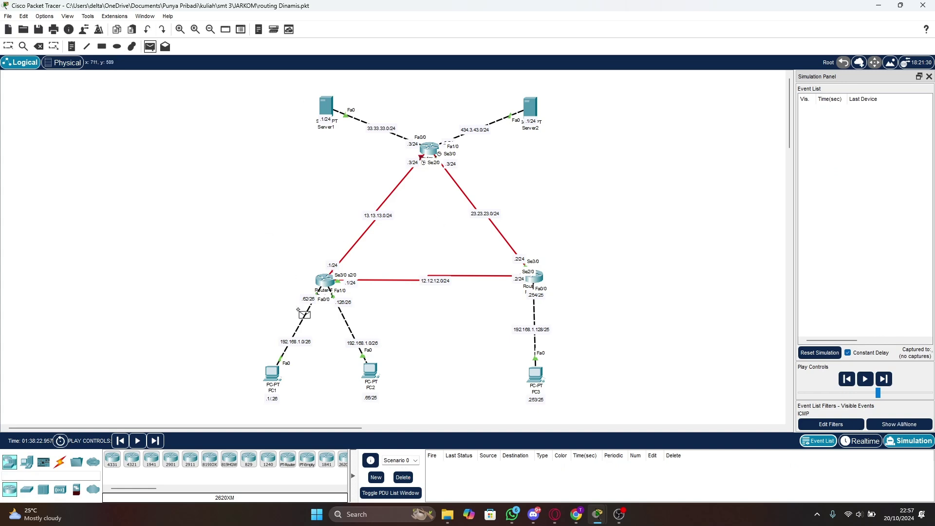
{"action": "left_click", "coordinate": [370, 371]}
{"action": "left_click", "coordinate": [329, 109]}
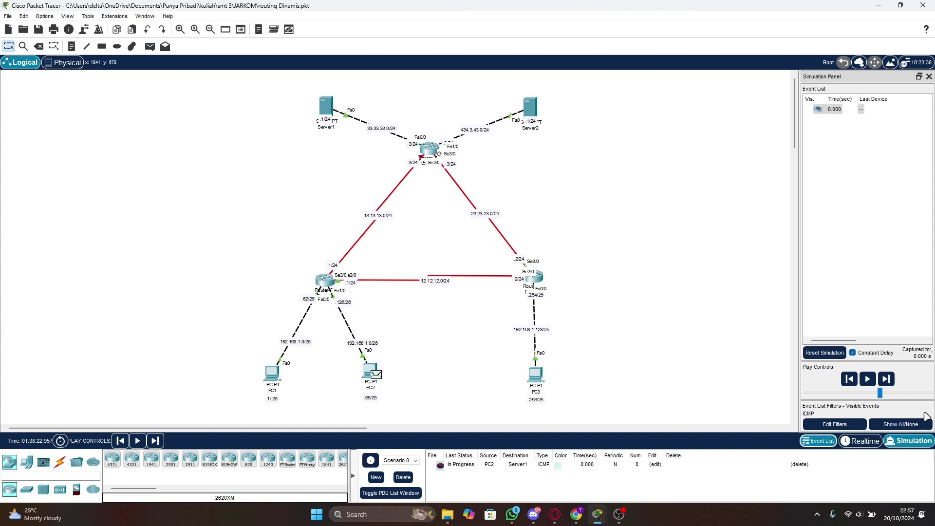
Step: Play and advance the PC2-to-Server1 simulation until the reply reaches PC2, and delete its test scenario
{"action": "left_click", "coordinate": [867, 379]}
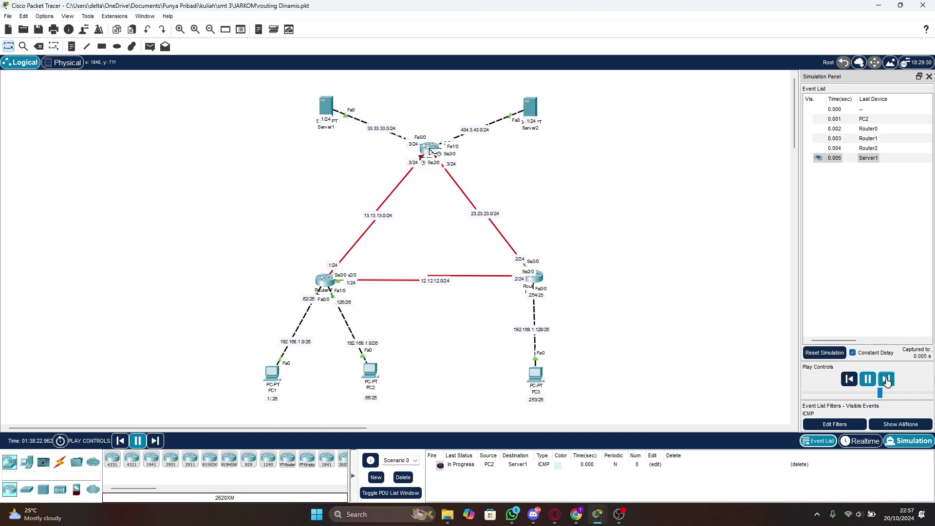
{"action": "left_click", "coordinate": [886, 380]}
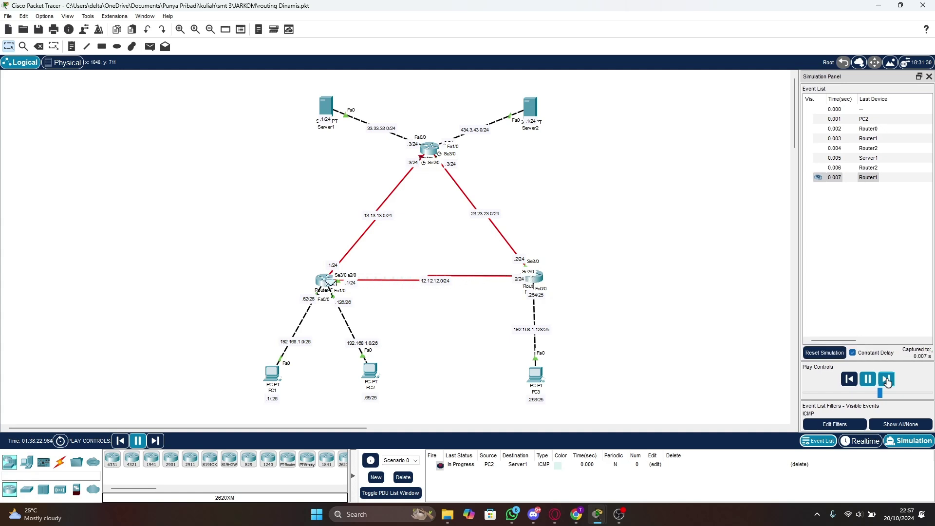
{"action": "left_click", "coordinate": [886, 380]}
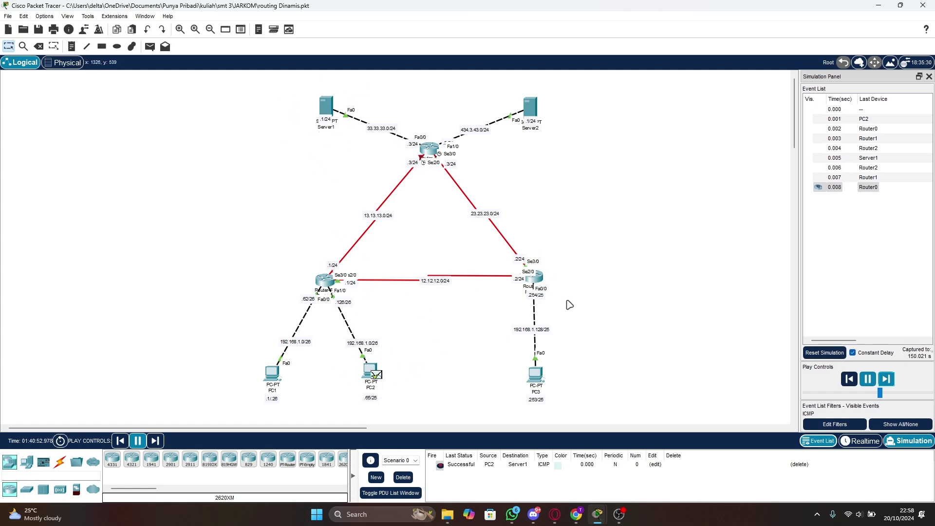
{"action": "left_click", "coordinate": [408, 478]}
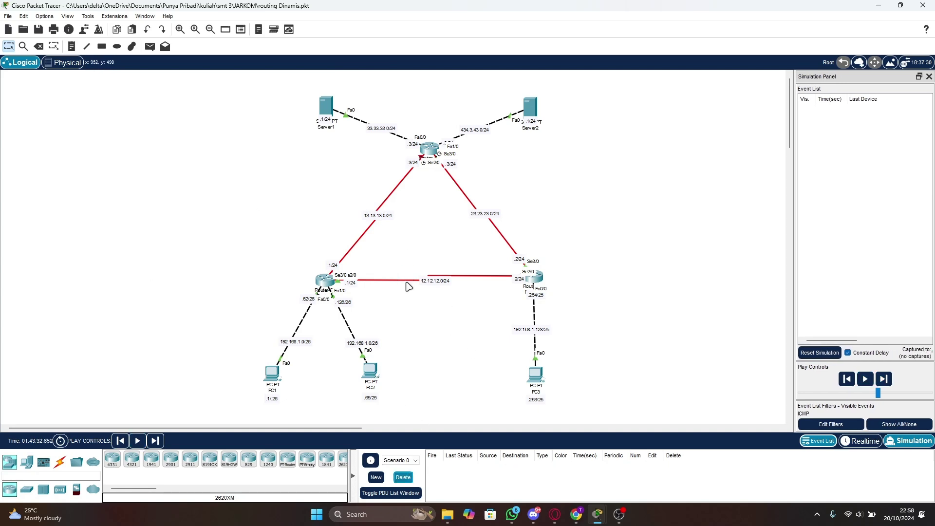
Step: Open PC1's Command Prompt beside the topology and run tracert 192.168.1.62
{"action": "left_click", "coordinate": [271, 373]}
{"action": "key", "text": "Escape"}
{"action": "left_click", "coordinate": [273, 375]}
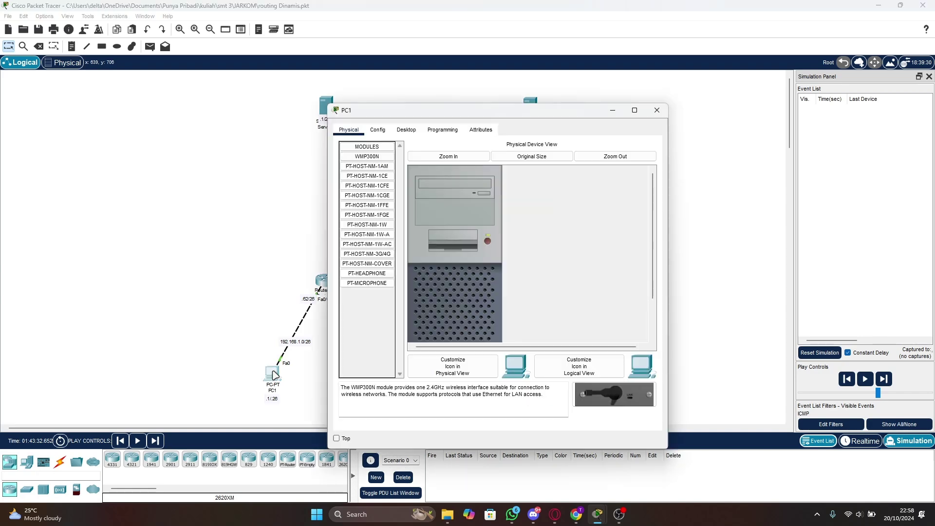
{"action": "left_click_drag", "start_coordinate": [500, 109], "coordinate": [721, 89]}
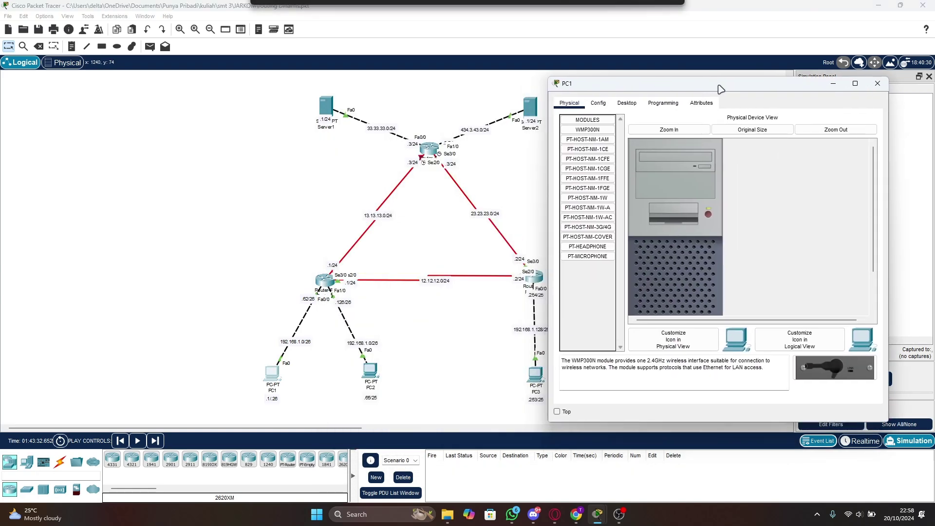
{"action": "left_click", "coordinate": [628, 102]}
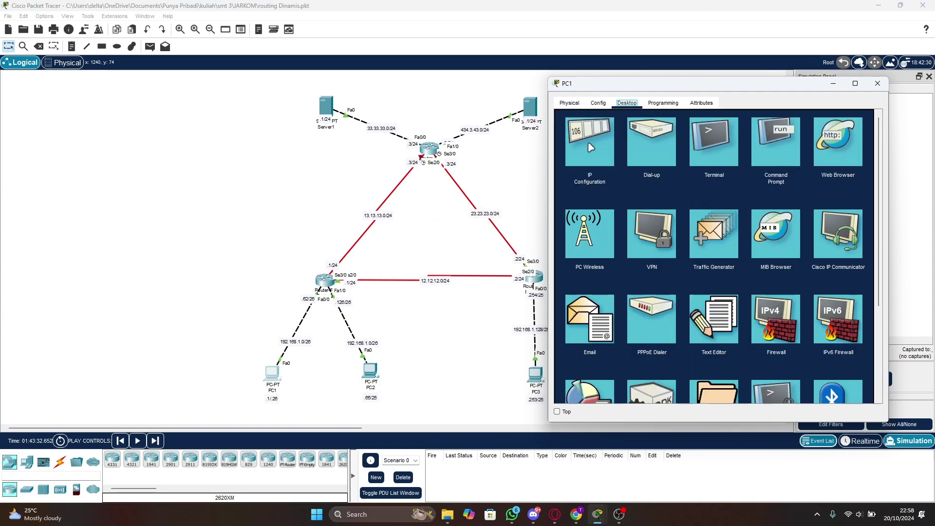
{"action": "left_click", "coordinate": [779, 148]}
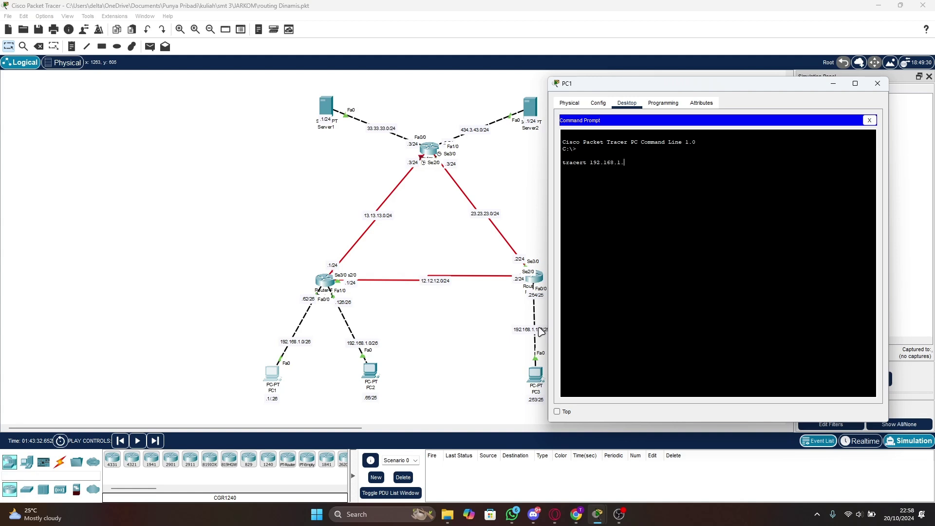
{"action": "key", "text": "Return"}
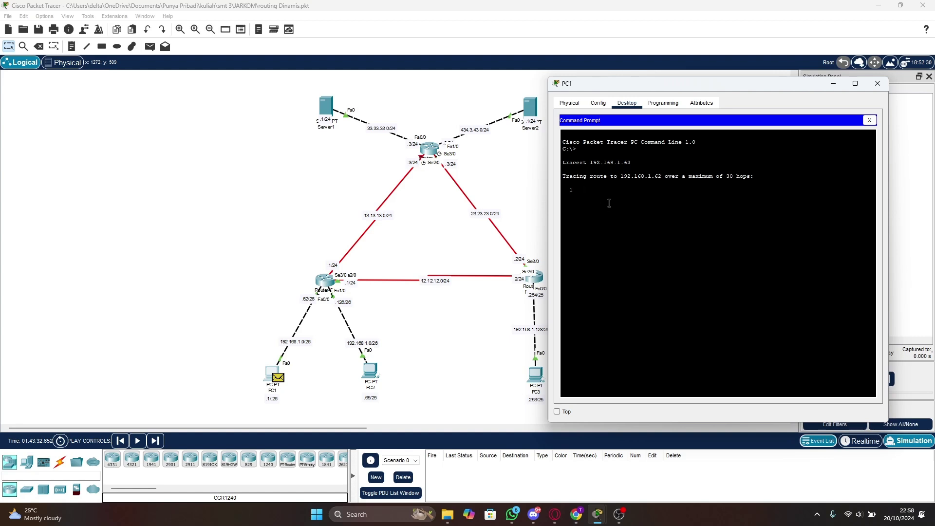
Step: Delete the current simulation scenario and return to PC1's Command Prompt to examine the trace's hop address, moving its window clear of the topology
{"action": "left_click", "coordinate": [404, 478]}
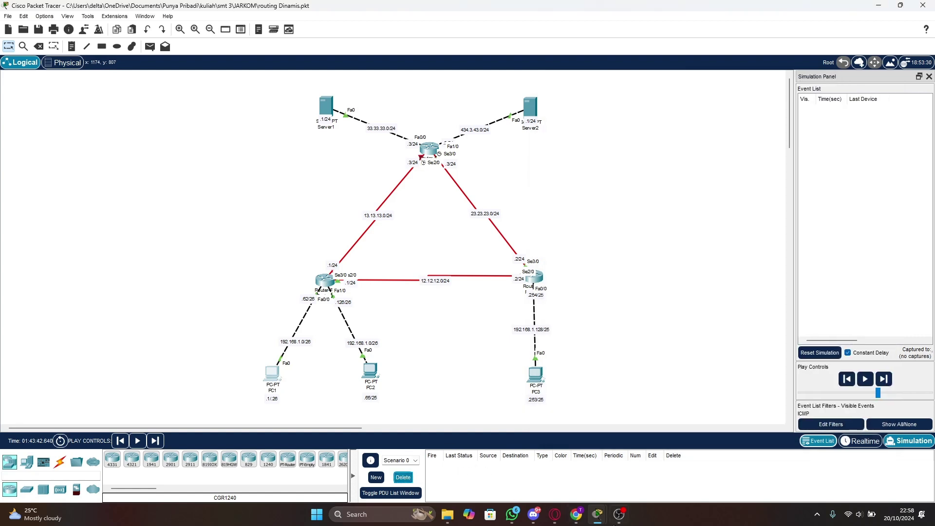
{"action": "mouse_move", "coordinate": [597, 520]}
{"action": "left_click", "coordinate": [700, 477]}
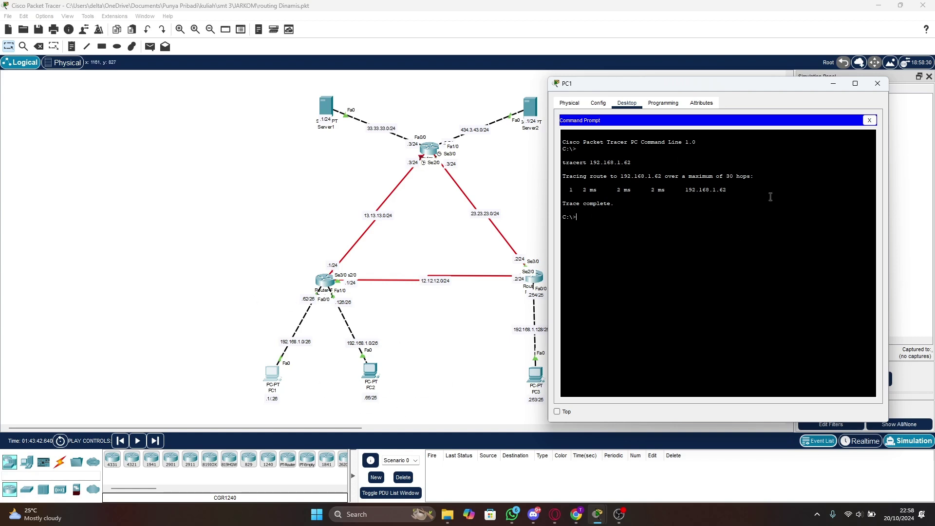
{"action": "left_click_drag", "start_coordinate": [732, 189], "coordinate": [682, 189]}
{"action": "left_click", "coordinate": [571, 227]}
{"action": "left_click_drag", "start_coordinate": [589, 87], "coordinate": [624, 81]}
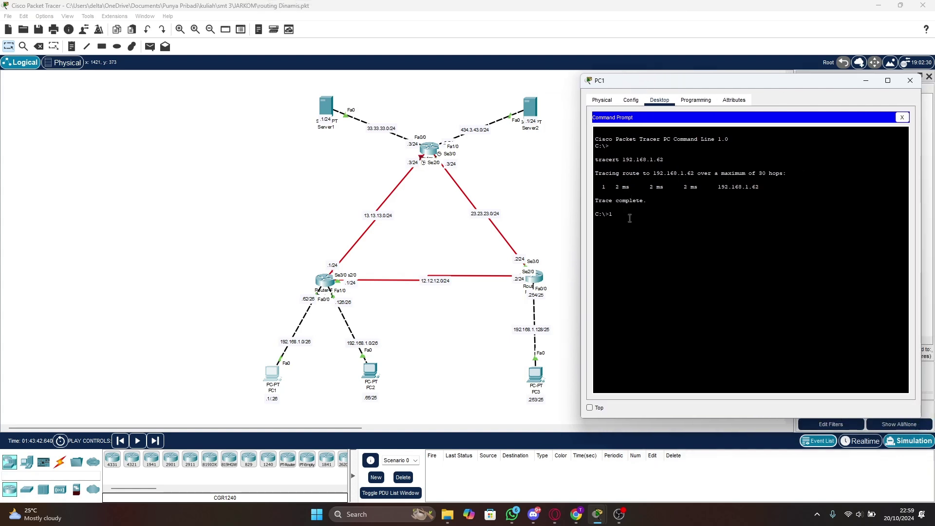
Step: Run tracert 192.168.1.253 from PC1, delete the current simulation scenario so the trace proceeds, and return to PC1's Command Prompt
{"action": "type", "text": "tracert 192.168.1.2"}
{"action": "type", "text": "53"}
{"action": "key", "text": "Return"}
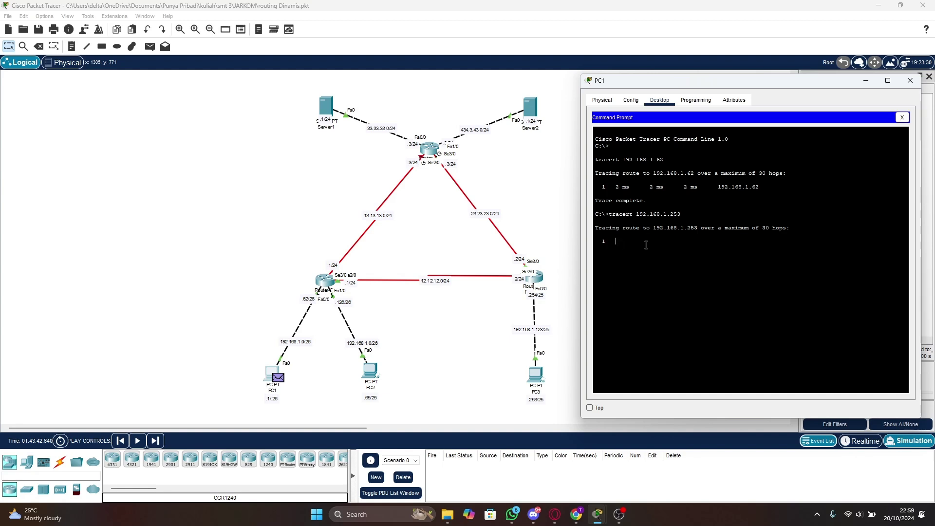
{"action": "left_click", "coordinate": [399, 481]}
{"action": "mouse_move", "coordinate": [598, 514]}
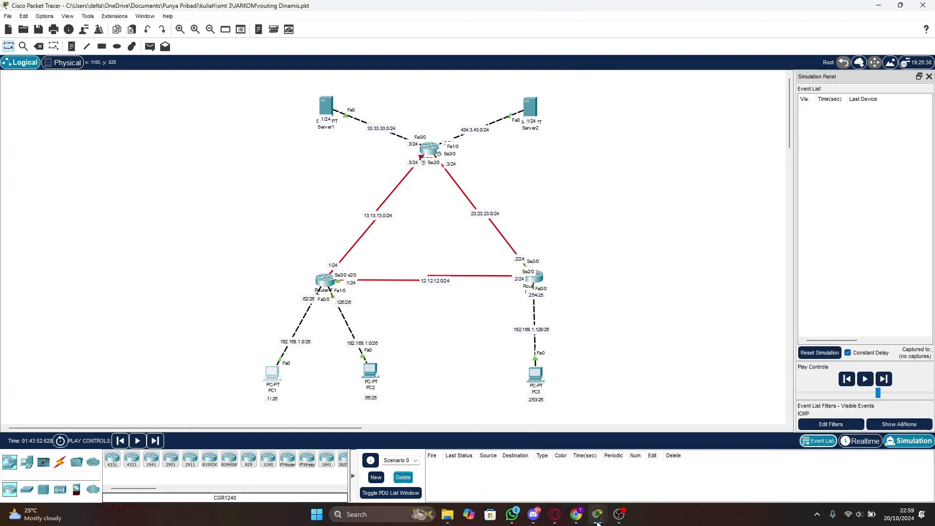
{"action": "left_click", "coordinate": [701, 465]}
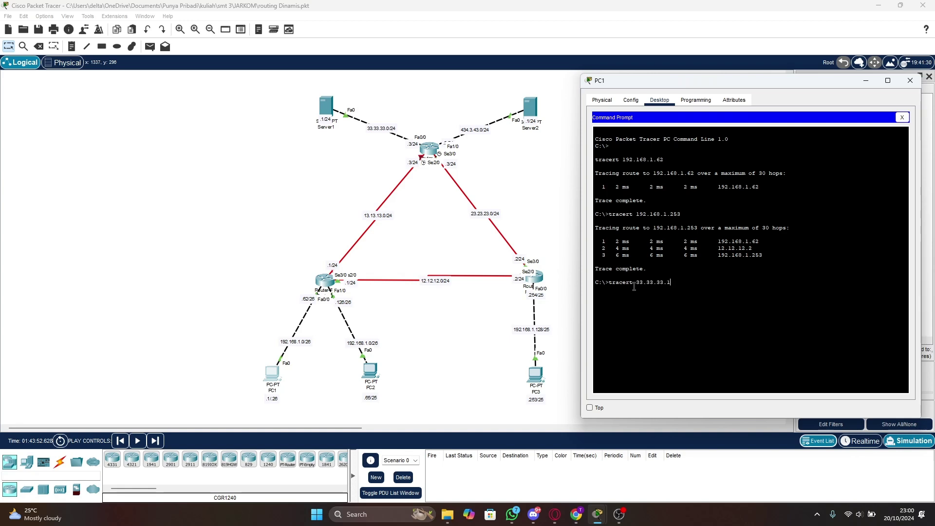
Step: Run tracert 33.33.33.1 from PC1, delete the current simulation scenario, and review the trace before closing PC1's window
{"action": "key", "text": "Return"}
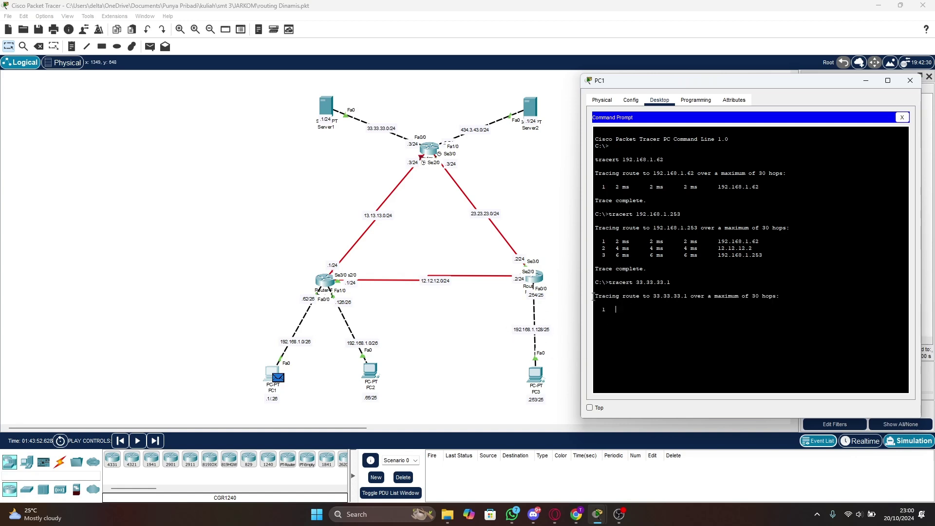
{"action": "left_click", "coordinate": [406, 478]}
{"action": "mouse_move", "coordinate": [598, 516]}
{"action": "left_click", "coordinate": [681, 488]}
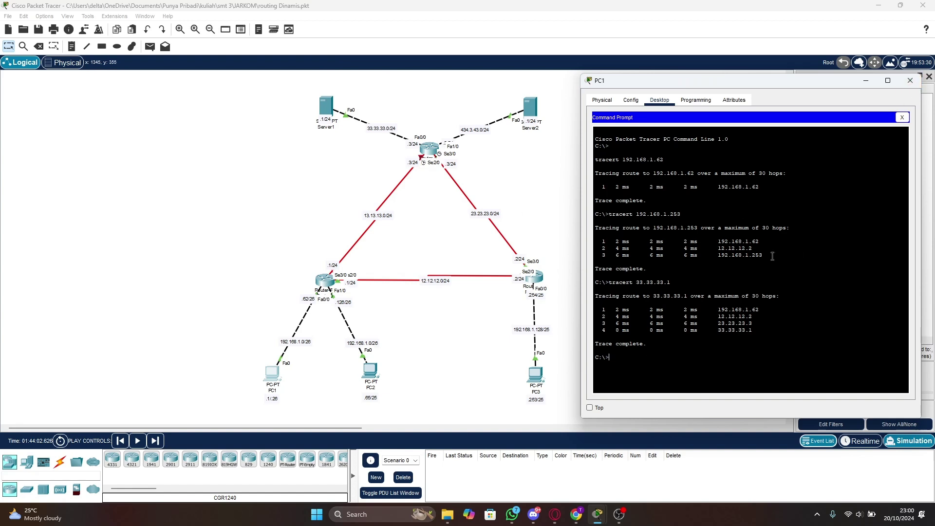
{"action": "left_click", "coordinate": [911, 81]}
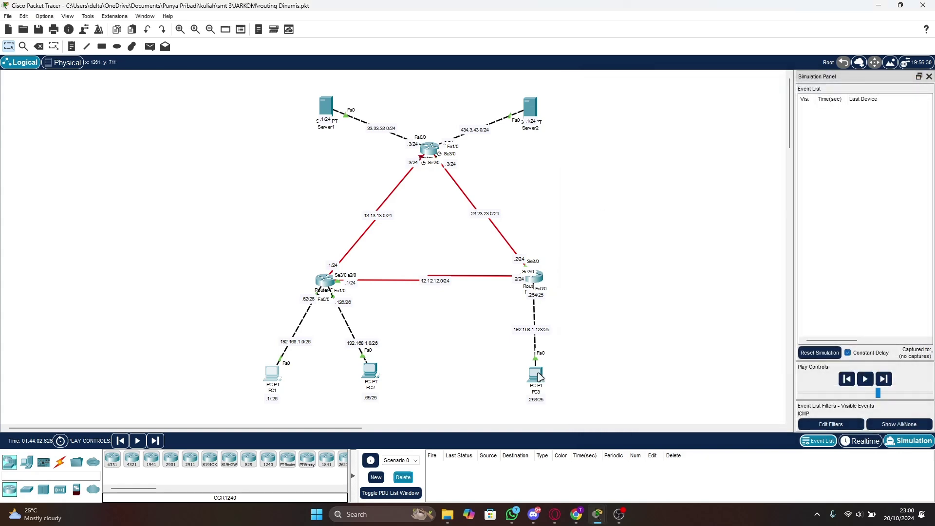
Step: Open PC3's Command Prompt and place its window clear of the topology
{"action": "left_click", "coordinate": [536, 374]}
{"action": "left_click", "coordinate": [406, 130]}
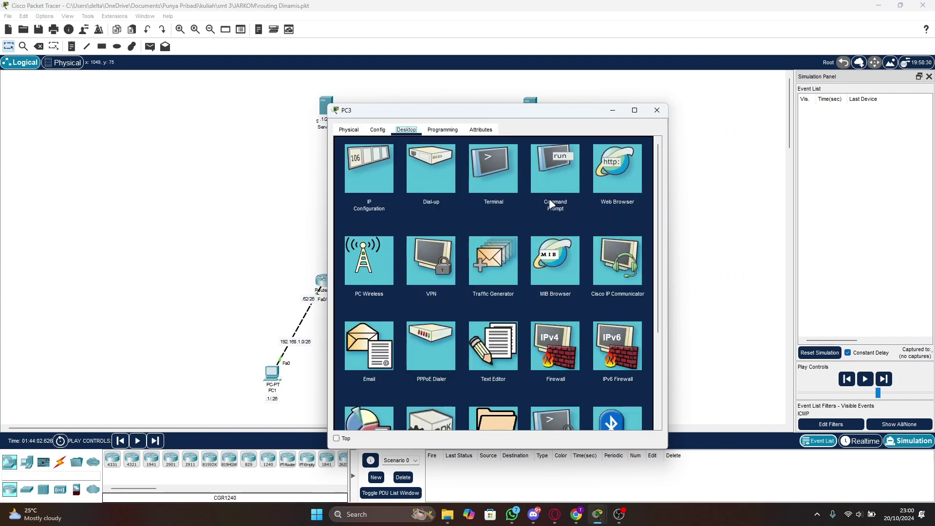
{"action": "left_click", "coordinate": [551, 165]}
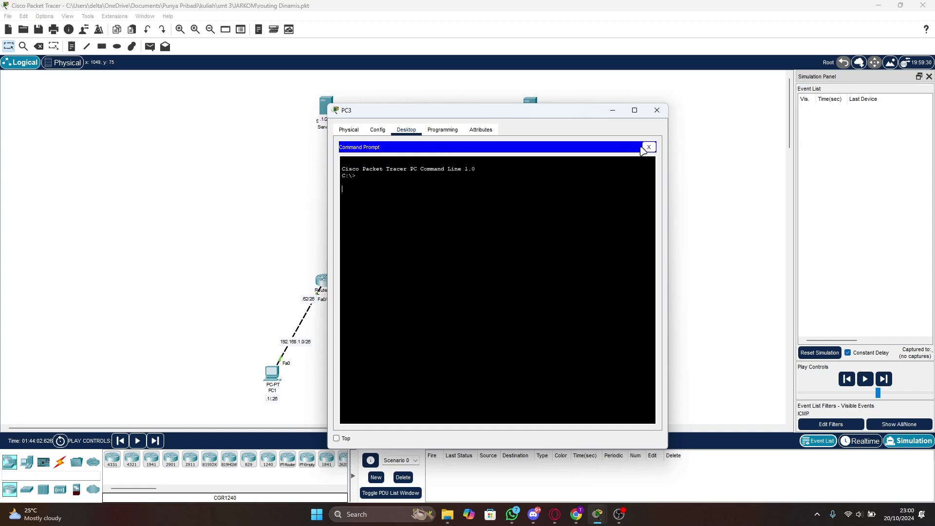
{"action": "left_click_drag", "start_coordinate": [530, 112], "coordinate": [764, 91]}
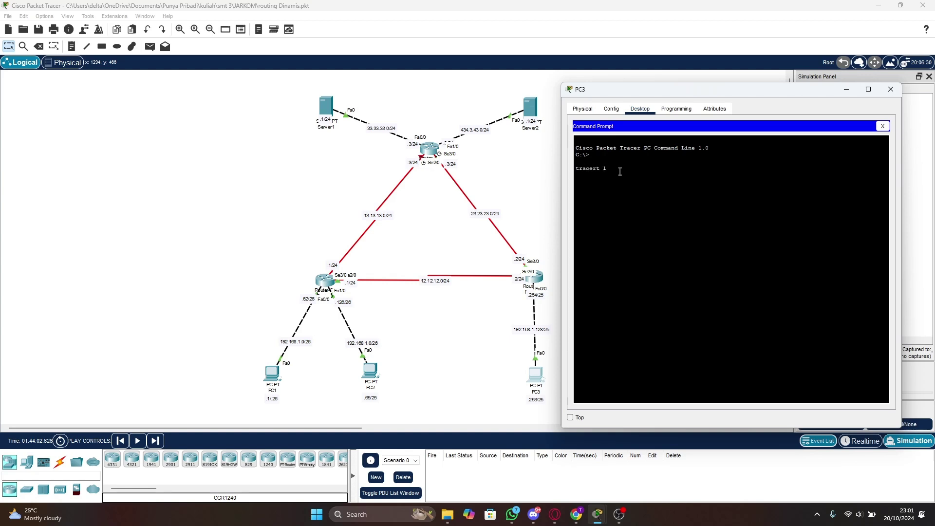
Step: Run tracert 192.168.1.65 from PC3, delete the current simulation scenario, and return to PC3's Command Prompt
{"action": "type", "text": ".1"}
{"action": "key", "text": "Return"}
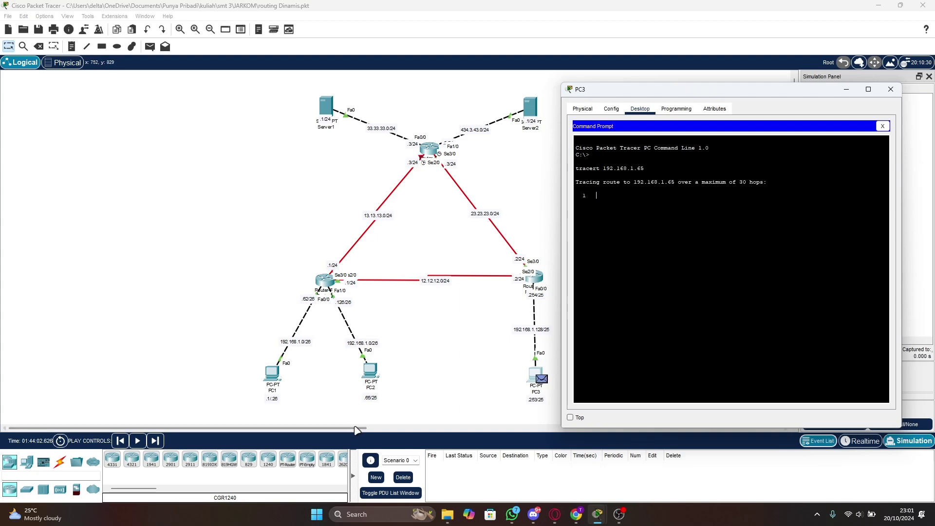
{"action": "left_click", "coordinate": [404, 478]}
{"action": "mouse_move", "coordinate": [598, 514]}
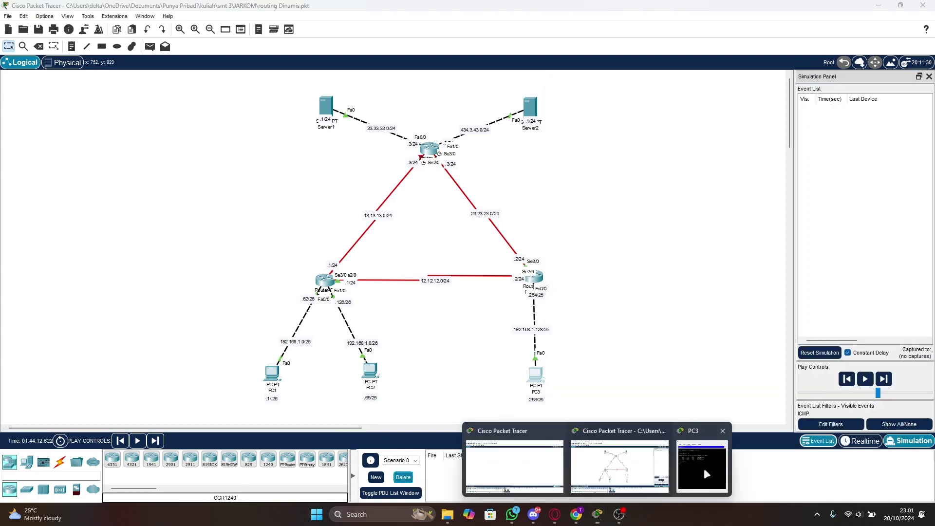
{"action": "left_click", "coordinate": [703, 468]}
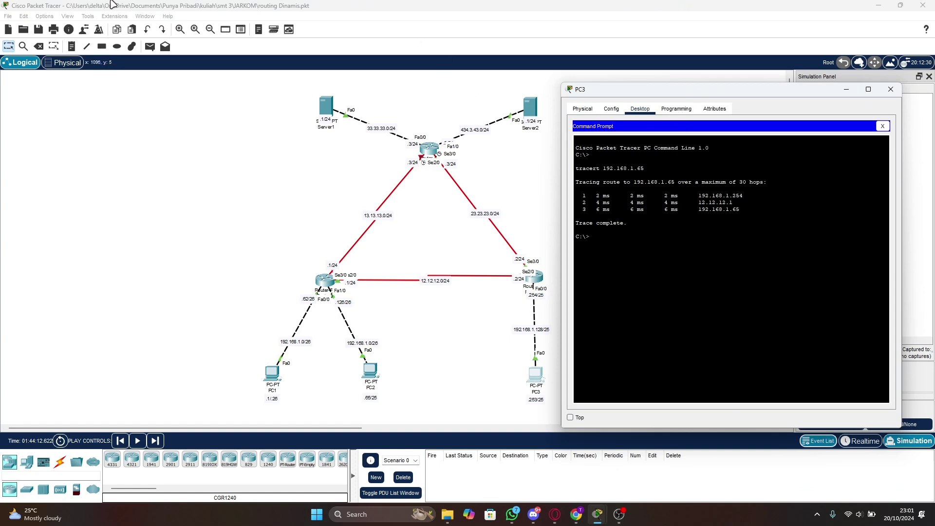
Step: Run tracert 43.43.43.1 from PC3, delete the current simulation scenario, and review the trace before closing PC3's window
{"action": "left_click_drag", "start_coordinate": [715, 90], "coordinate": [730, 90]}
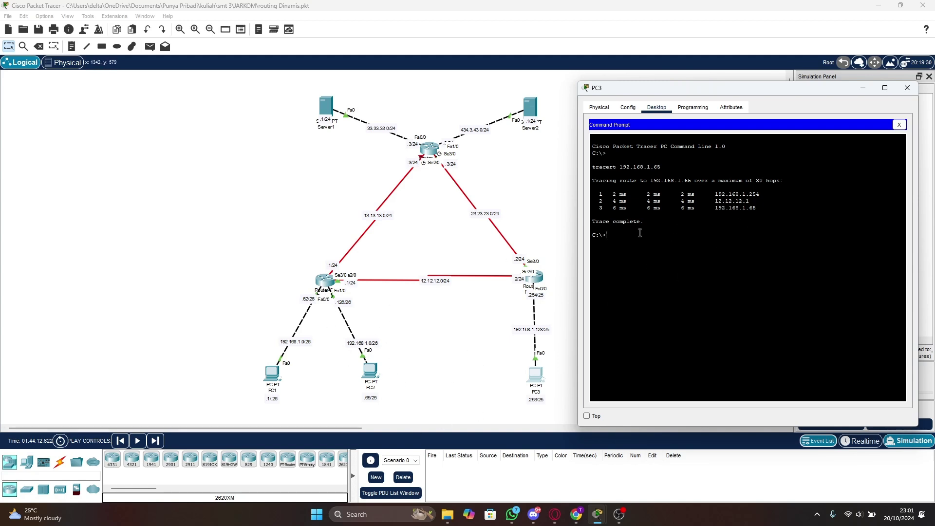
{"action": "left_click", "coordinate": [619, 229]}
{"action": "key", "text": "Return"}
{"action": "left_click", "coordinate": [401, 477]}
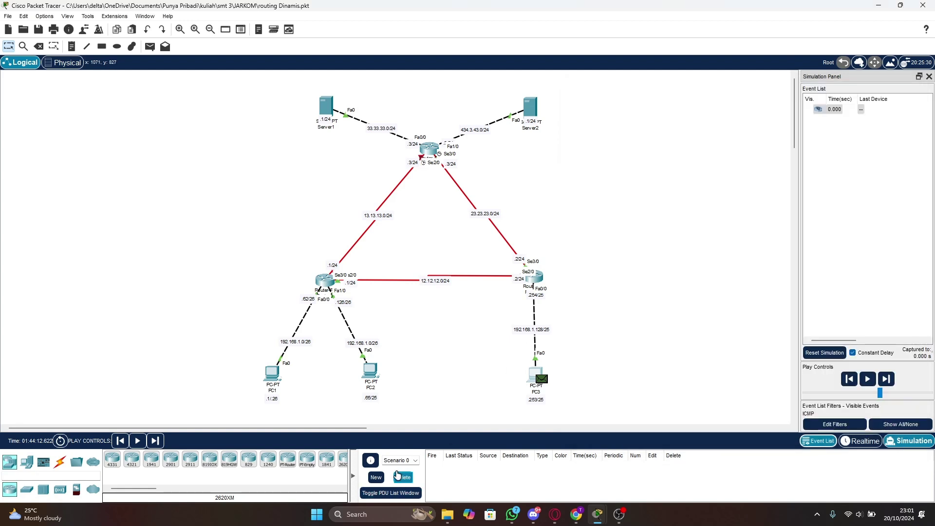
{"action": "mouse_move", "coordinate": [598, 514]}
{"action": "left_click", "coordinate": [712, 463]}
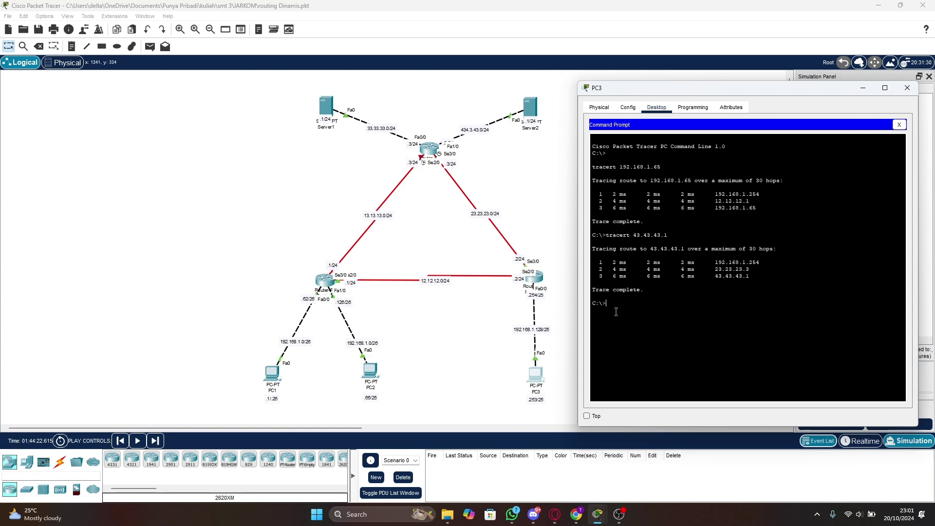
{"action": "left_click", "coordinate": [907, 88]}
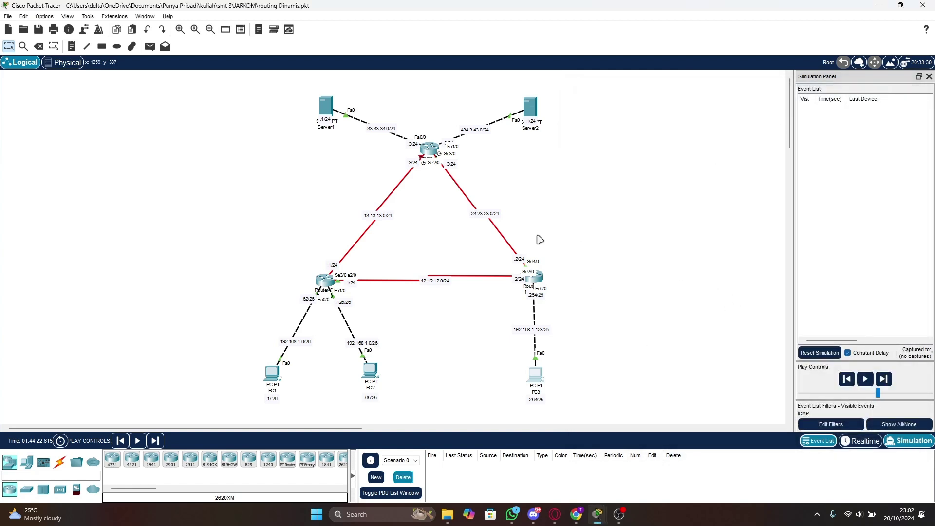